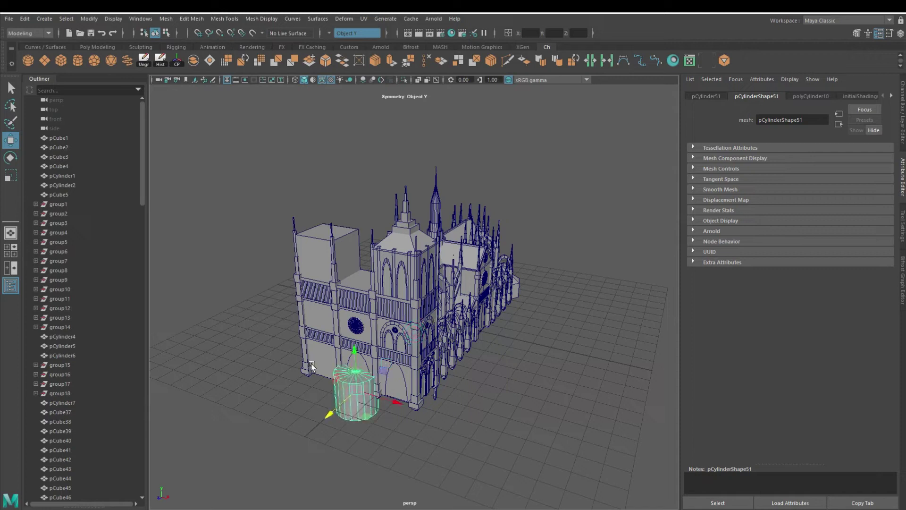
# - Raise the cylinder onto the cathedral facade and scale it flat into a thin disc
pyautogui.moveTo(369, 403); pyautogui.dragTo(366, 345)
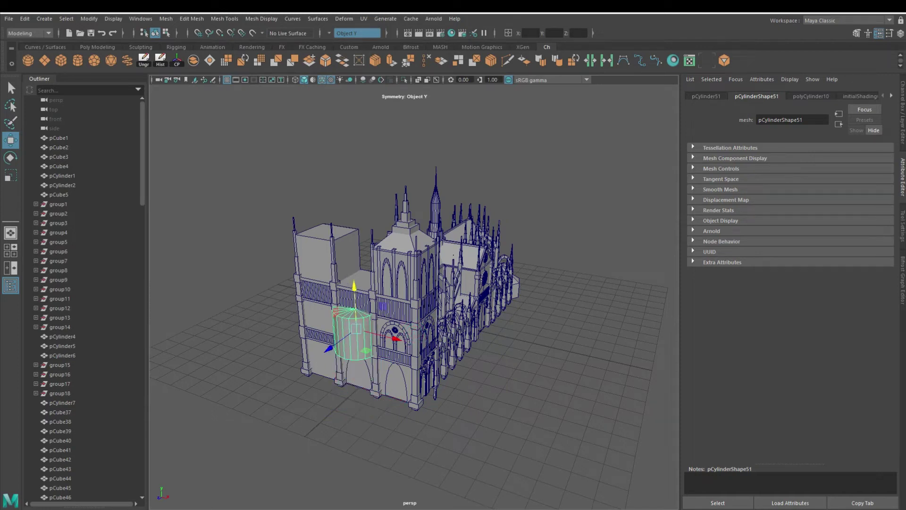
pyautogui.press('e')
pyautogui.scroll(5, 334, 302)
pyautogui.scroll(4, 284, 368)
pyautogui.press('r')
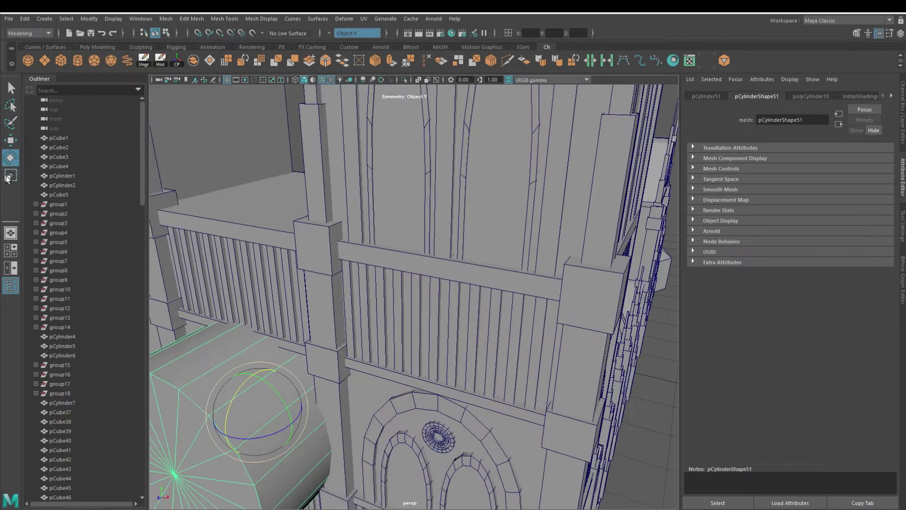
pyautogui.moveTo(231, 435); pyautogui.dragTo(278, 414)
pyautogui.press('f')
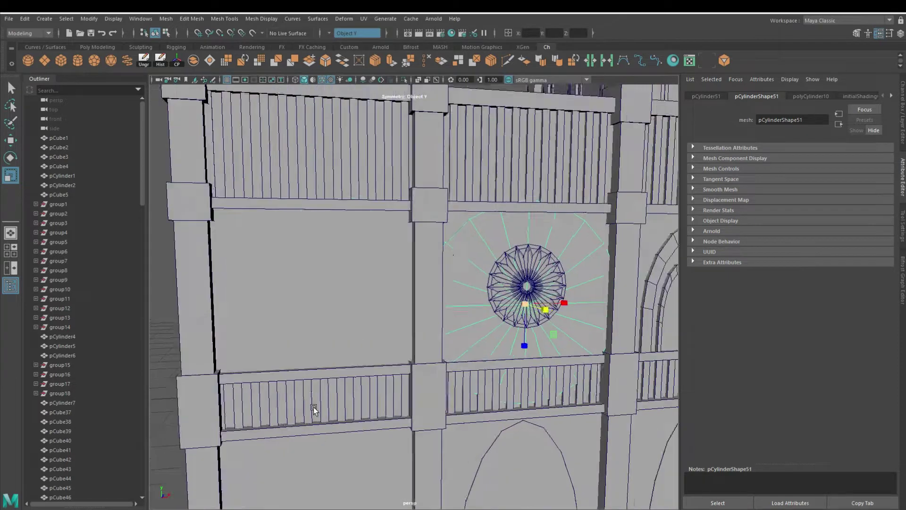
# - Centre the disc on the rose window and resize it to match the window
pyautogui.press('w')
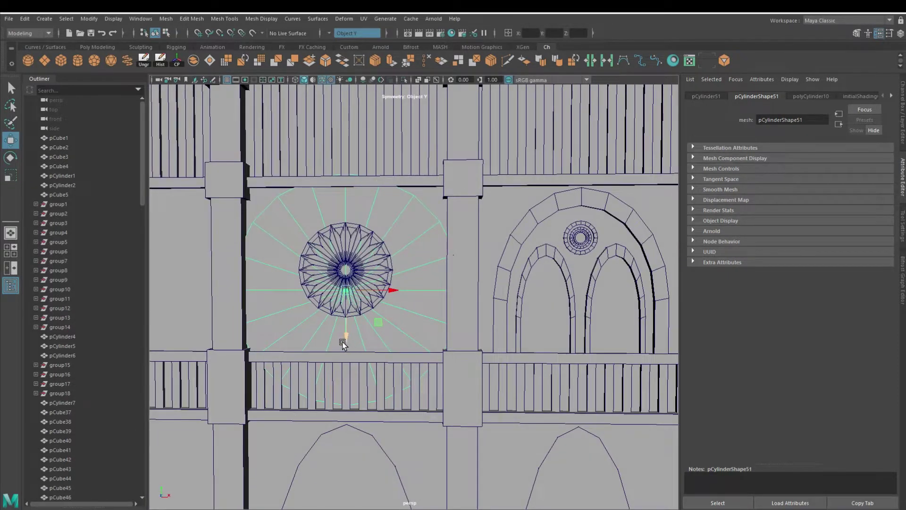
pyautogui.moveTo(348, 336); pyautogui.dragTo(345, 317)
pyautogui.scroll(4, 370, 376)
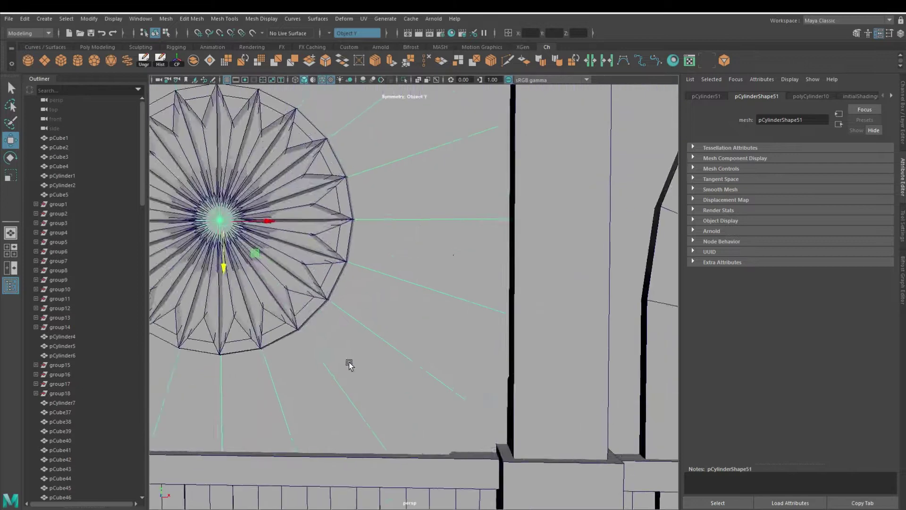
pyautogui.scroll(-4, 348, 364)
pyautogui.press('r')
pyautogui.moveTo(374, 302); pyautogui.dragTo(385, 307)
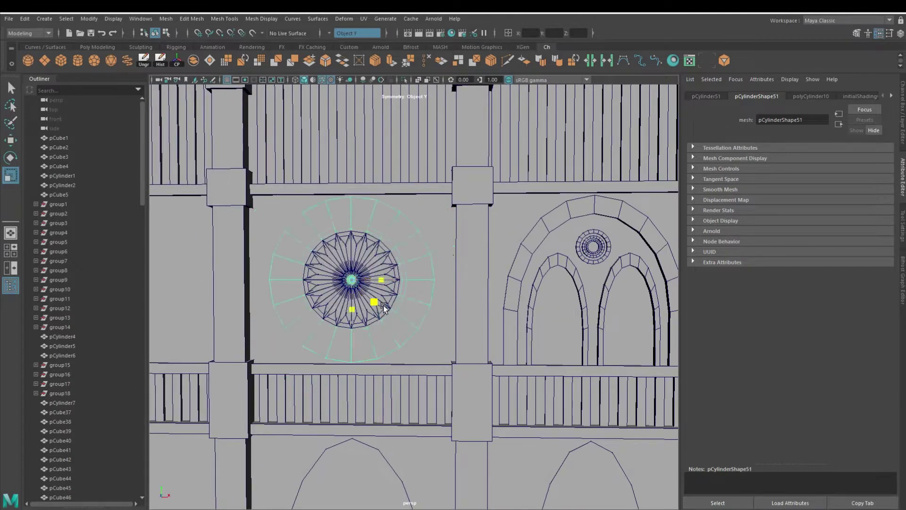
pyautogui.press('f')
pyautogui.keyDown('alt'); pyautogui.moveTo(322, 336); pyautogui.dragTo(309, 345); pyautogui.keyUp('alt')
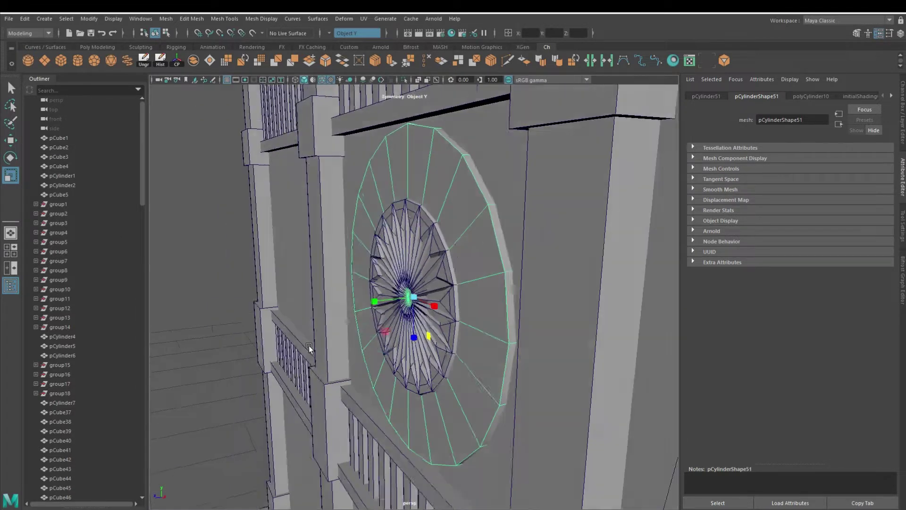
pyautogui.press('[')
# - With symmetry off, shrink the disc's outer edge loop and extrude the rim outward for depth
pyautogui.moveTo(412, 203); pyautogui.dragTo(413, 164, button='right')
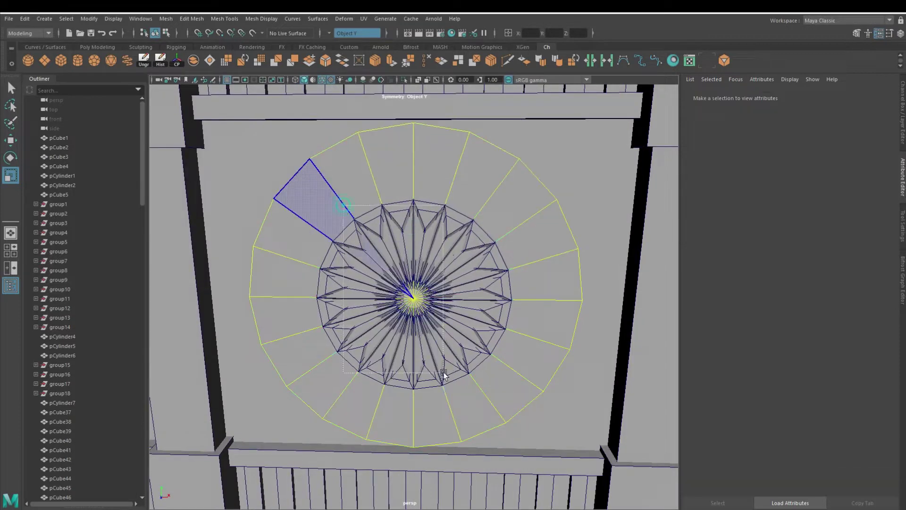
pyautogui.click(464, 442)
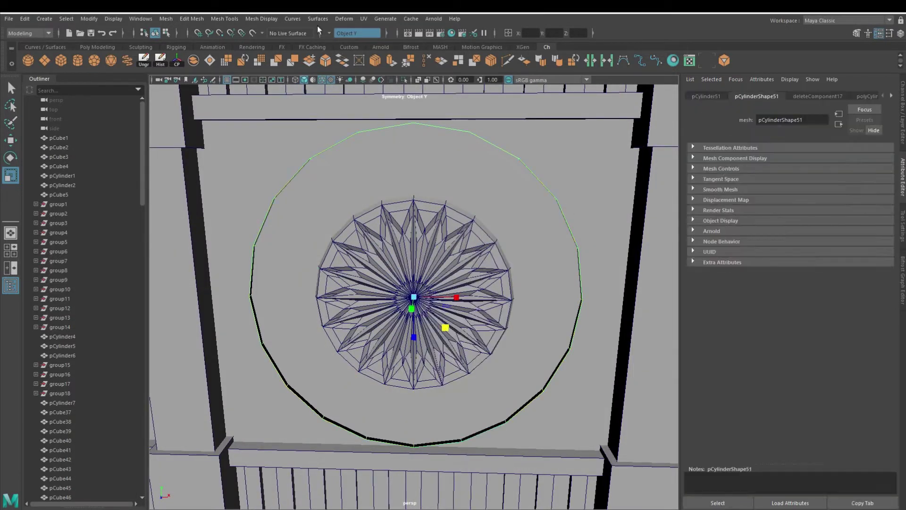
pyautogui.click(329, 36)
pyautogui.click(333, 38)
pyautogui.moveTo(445, 329)
pyautogui.mouseDown()
pyautogui.moveTo(435, 332)
pyautogui.moveTo(433, 171)
pyautogui.mouseUp()
pyautogui.click(392, 61)
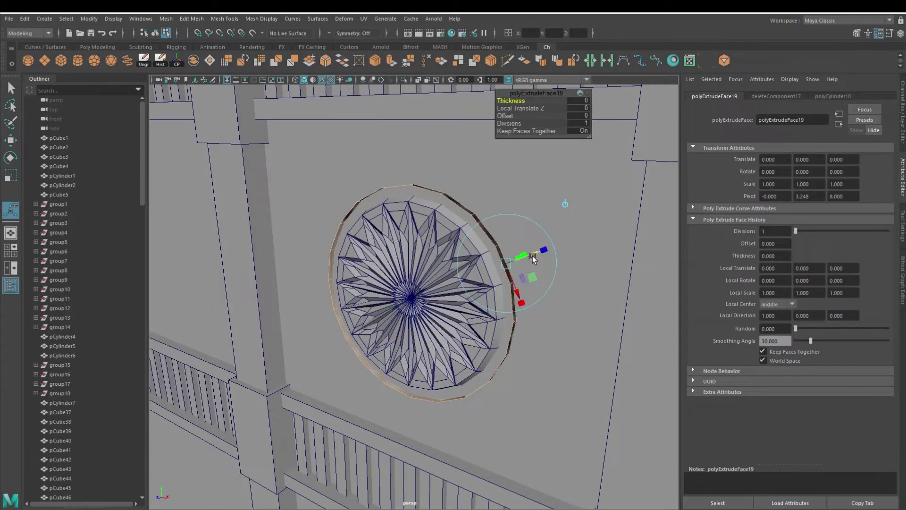
pyautogui.moveTo(532, 255); pyautogui.dragTo(570, 264)
pyautogui.press('q')
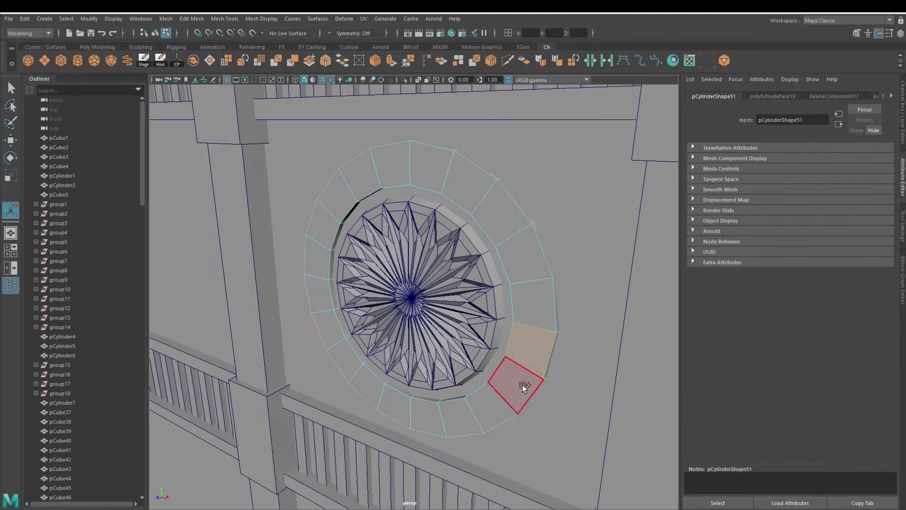
# - Cut several extra edge loops around the extruded ring frame with Multi-Cut
pyautogui.click(375, 62)
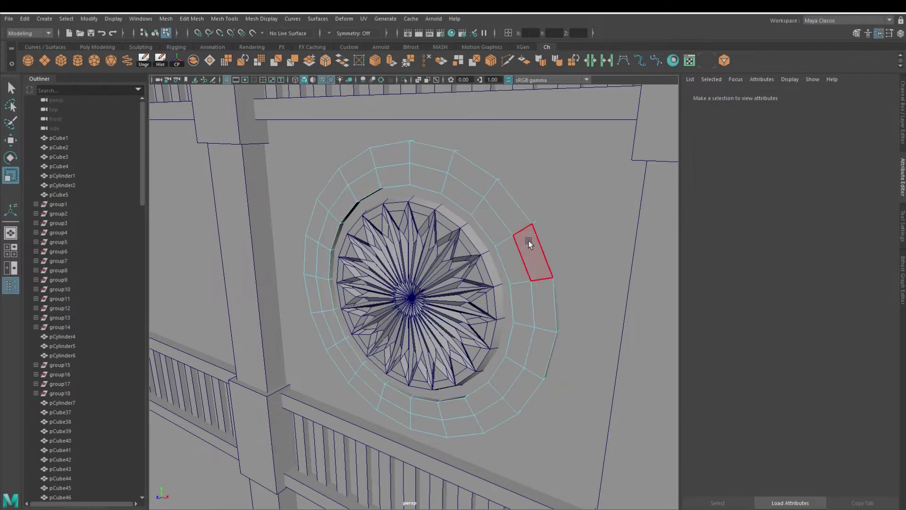
pyautogui.click(529, 242)
pyautogui.press('capslock')
pyautogui.click(425, 128)
pyautogui.click(516, 273)
pyautogui.doubleClick(516, 273)
pyautogui.click(375, 61)
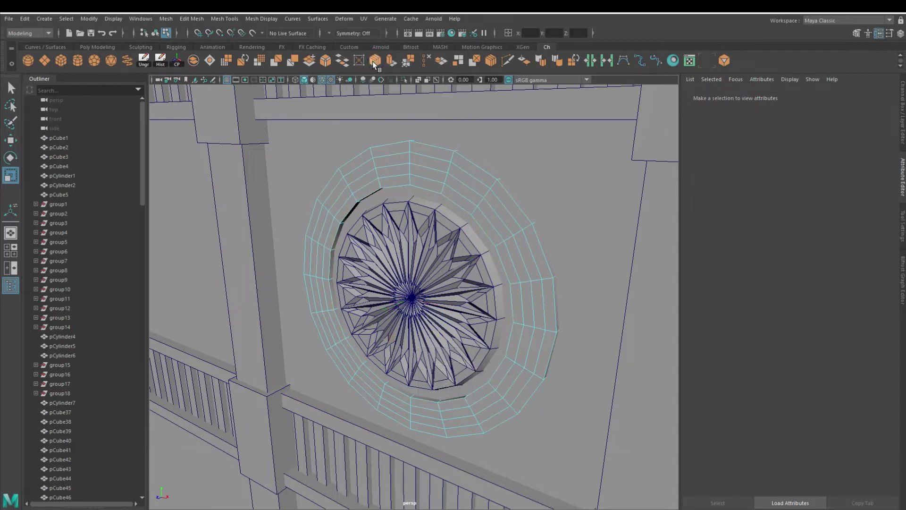
pyautogui.click(443, 161)
pyautogui.press('w')
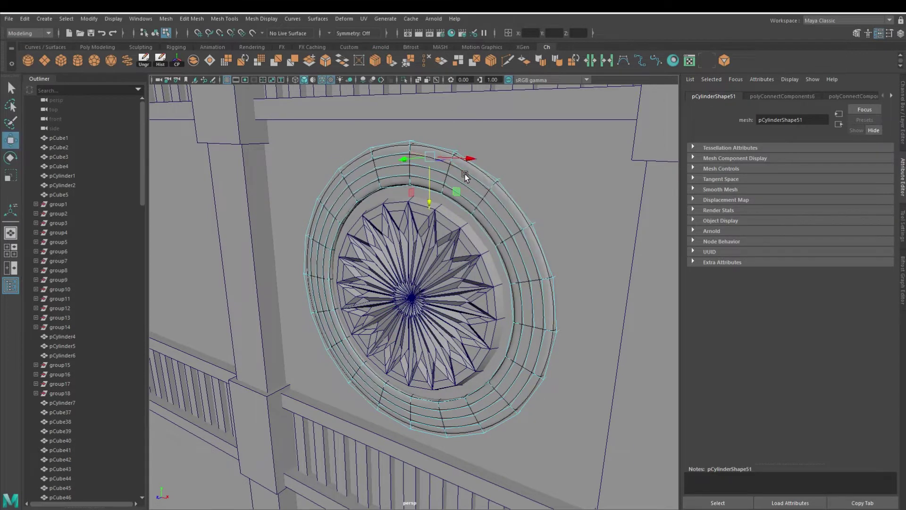
pyautogui.doubleClick(471, 171)
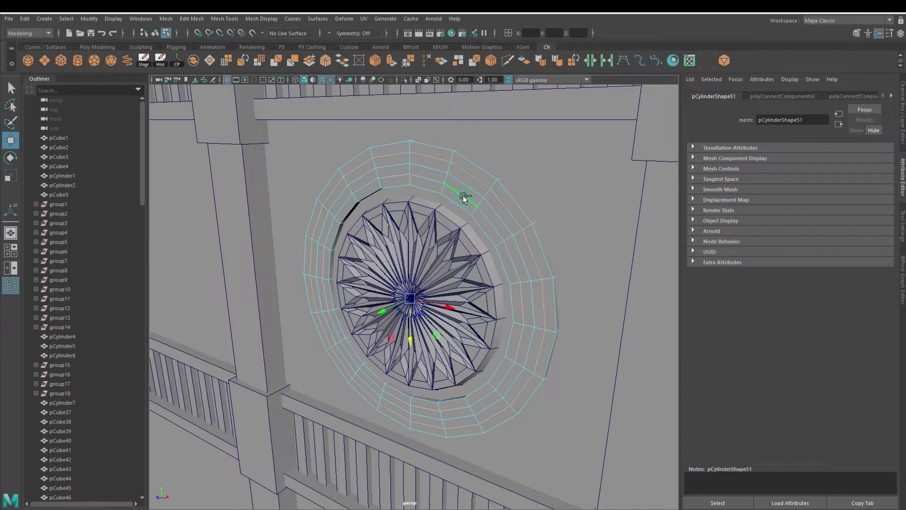
pyautogui.keyDown('alt'); pyautogui.moveTo(463, 196); pyautogui.dragTo(369, 314); pyautogui.keyUp('alt')
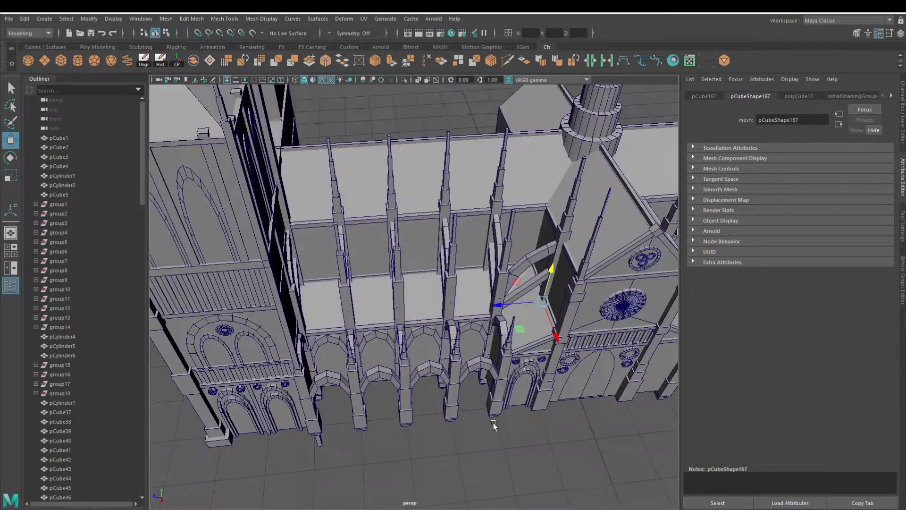
# - Drop the new cube onto the ground and split its top with a centre edge
pyautogui.moveTo(543, 301)
pyautogui.mouseDown()
pyautogui.moveTo(485, 452)
pyautogui.moveTo(453, 425)
pyautogui.mouseUp()
pyautogui.keyDown('alt'); pyautogui.moveTo(454, 425); pyautogui.dragTo(444, 387, button='right'); pyautogui.keyUp('alt')
pyautogui.moveTo(444, 252)
pyautogui.mouseDown(button='right')
pyautogui.moveTo(444, 430)
pyautogui.moveTo(444, 226)
pyautogui.mouseUp(button='right')
pyautogui.click(384, 122)
pyautogui.click(413, 391)
# - Raise the centre edge into a ridge and bevel it with 4 segments into a pointed arch top
pyautogui.moveTo(413, 427)
pyautogui.mouseDown()
pyautogui.moveTo(414, 378)
pyautogui.moveTo(439, 322)
pyautogui.moveTo(431, 356)
pyautogui.moveTo(463, 377)
pyautogui.moveTo(424, 365)
pyautogui.mouseUp()
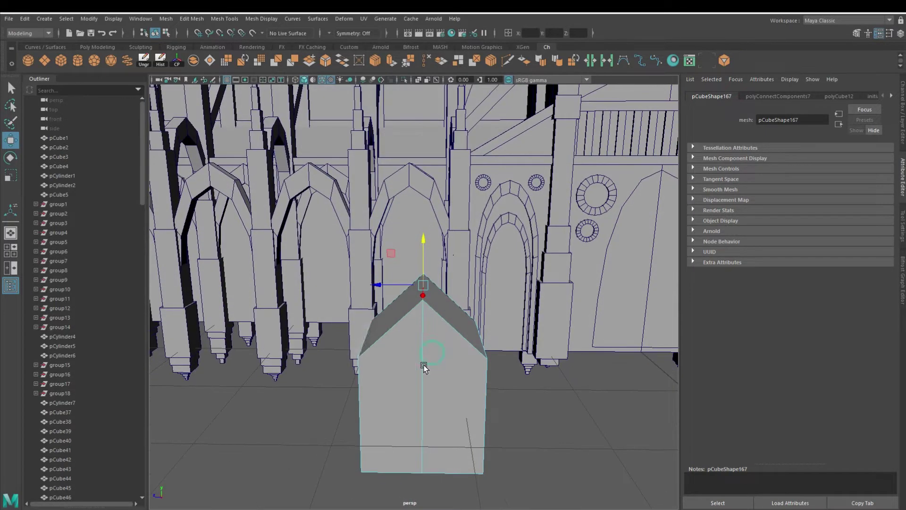
pyautogui.click(333, 65)
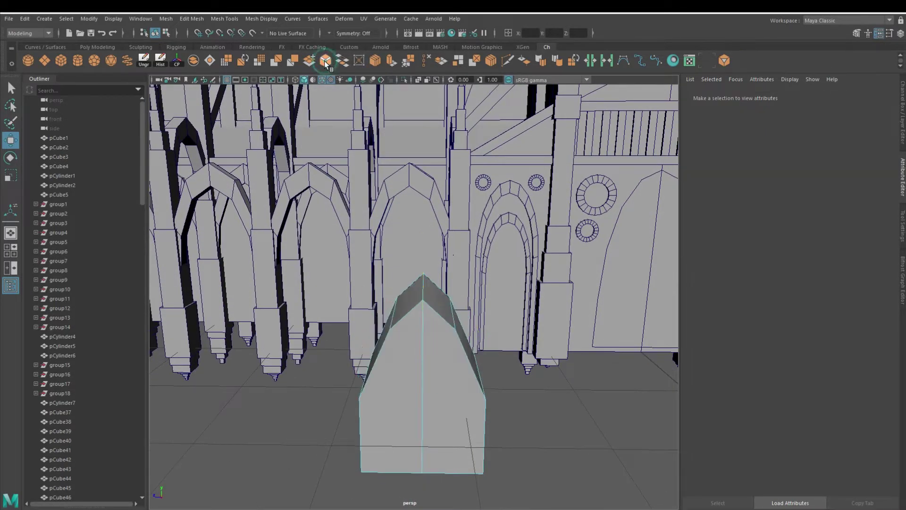
pyautogui.click(759, 96)
pyautogui.moveTo(842, 181)
pyautogui.mouseDown()
pyautogui.moveTo(820, 193)
pyautogui.moveTo(853, 181)
pyautogui.mouseUp()
pyautogui.keyDown('alt'); pyautogui.moveTo(530, 323); pyautogui.dragTo(423, 322); pyautogui.keyUp('alt')
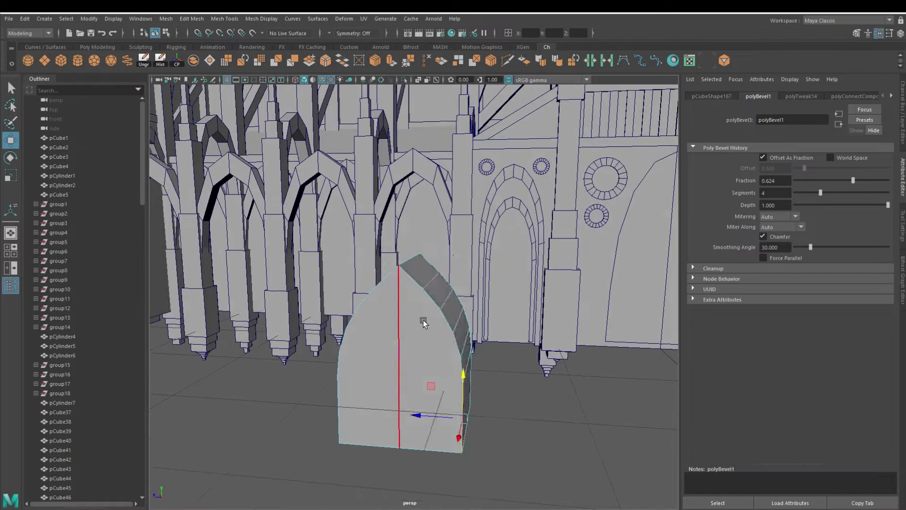
# - Delete the block's front, back and interior faces to hollow the arch
pyautogui.keyDown('alt'); pyautogui.moveTo(405, 381); pyautogui.dragTo(385, 369); pyautogui.keyUp('alt')
pyautogui.press('Delete')
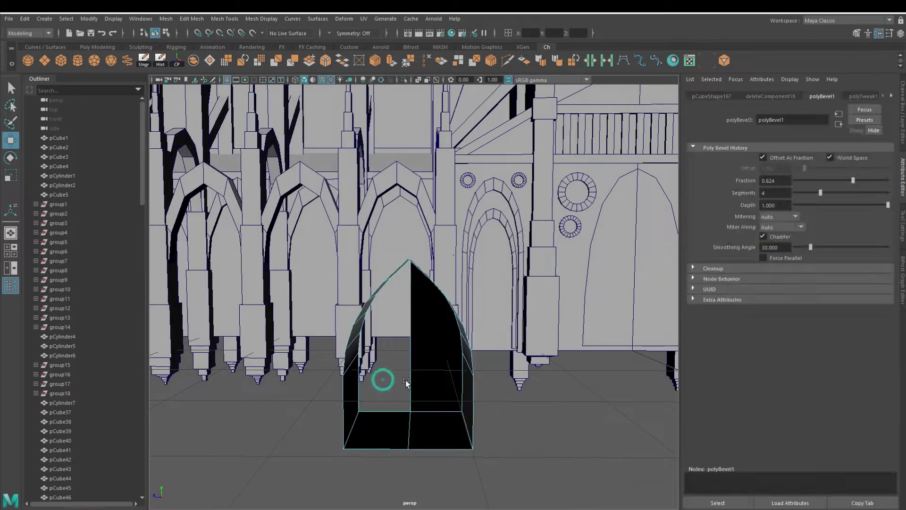
pyautogui.moveTo(498, 380)
pyautogui.keyDown('alt'); pyautogui.mouseDown()
pyautogui.moveTo(416, 378)
pyautogui.moveTo(413, 354)
pyautogui.moveTo(431, 385)
pyautogui.mouseUp(); pyautogui.keyUp('alt')
pyautogui.click(406, 378)
pyautogui.press('r')
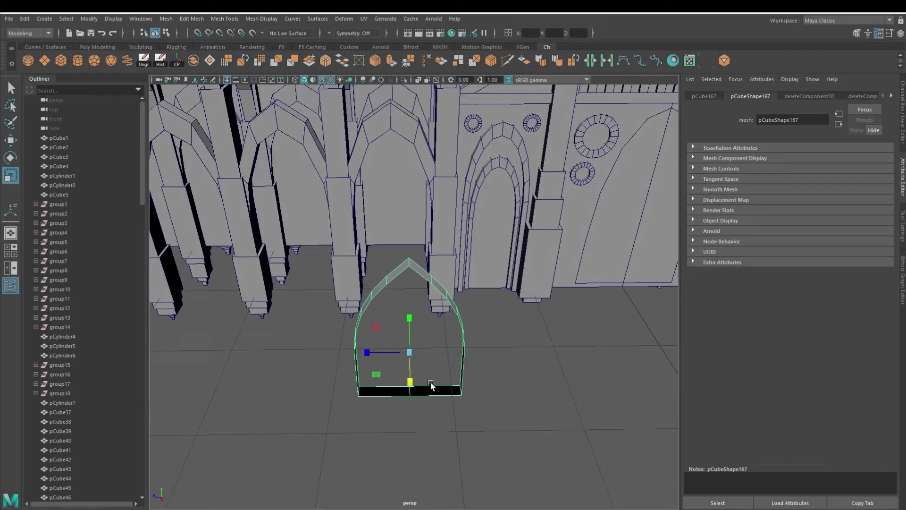
pyautogui.hotkey('ctrl', 'b')
# - Extrude the arch shell to give the frame thickness
pyautogui.click(439, 364)
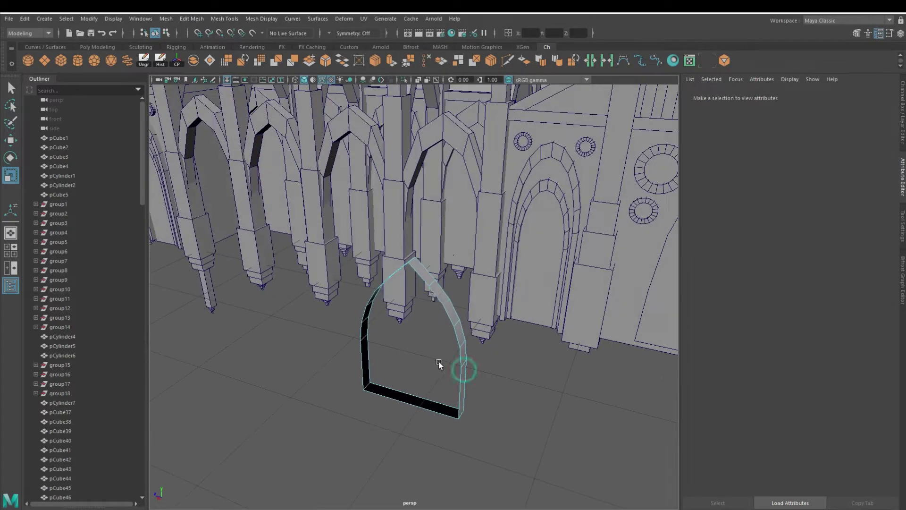
pyautogui.moveTo(435, 238); pyautogui.dragTo(477, 232, button='right')
pyautogui.hotkey('ctrl', 'e')
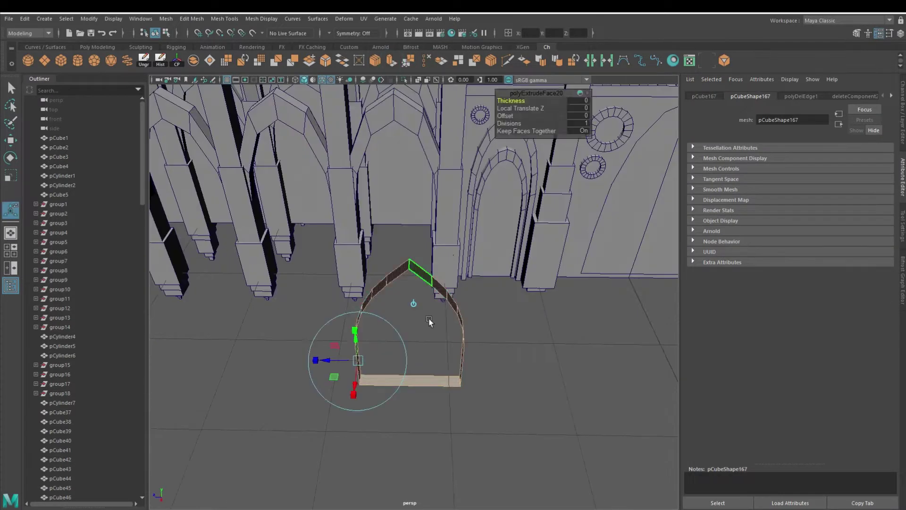
pyautogui.moveTo(359, 303)
pyautogui.keyDown('alt'); pyautogui.mouseDown()
pyautogui.moveTo(336, 322)
pyautogui.moveTo(339, 372)
pyautogui.moveTo(338, 363)
pyautogui.mouseUp(); pyautogui.keyUp('alt')
pyautogui.hotkey('ctrl', 'z')
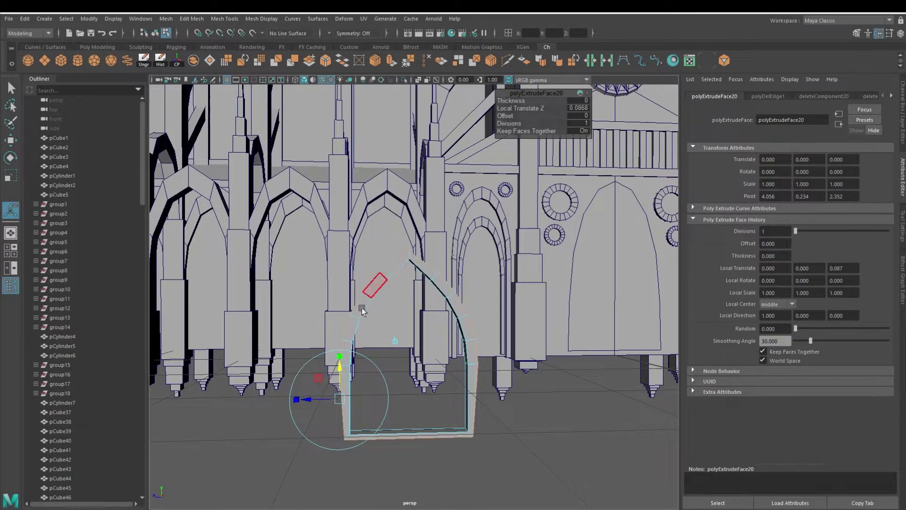
pyautogui.press('q')
# - Scale the arch frame slimmer to window proportions
pyautogui.click(491, 453)
pyautogui.keyDown('alt'); pyautogui.moveTo(490, 453); pyautogui.dragTo(496, 456); pyautogui.keyUp('alt')
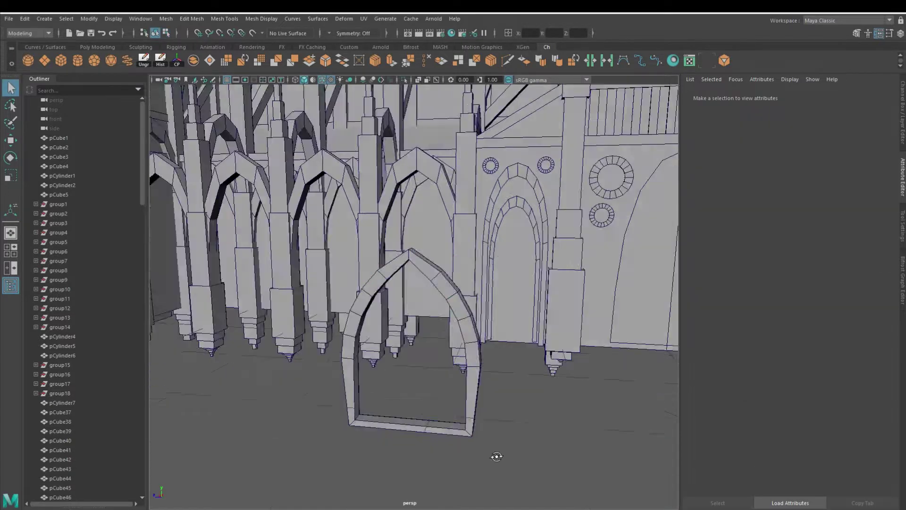
pyautogui.click(465, 415)
pyautogui.press('r')
pyautogui.moveTo(413, 361)
pyautogui.keyDown('alt'); pyautogui.mouseDown()
pyautogui.moveTo(377, 354)
pyautogui.moveTo(389, 369)
pyautogui.moveTo(380, 237)
pyautogui.mouseUp(); pyautogui.keyUp('alt')
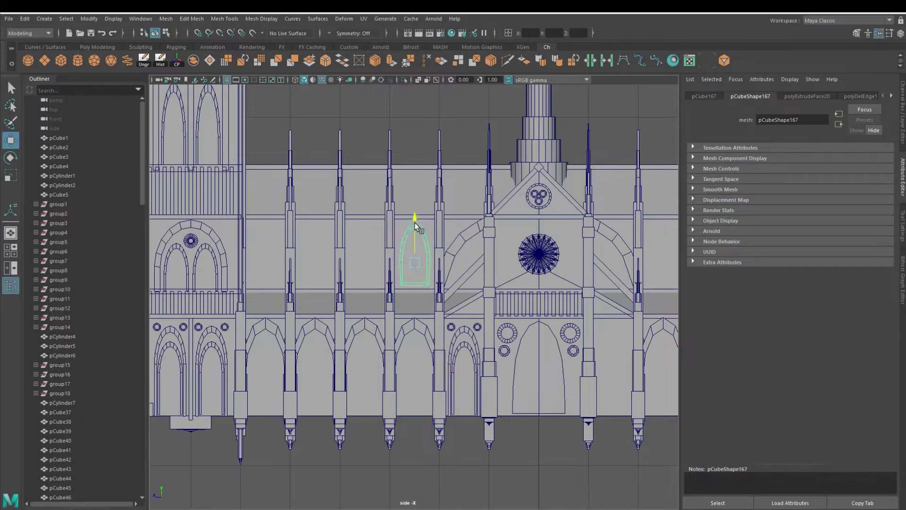
# - In side view, snap the arch's pivot to the neighbouring spire
pyautogui.hotkey('ctrl', 'a')
pyautogui.click(434, 260)
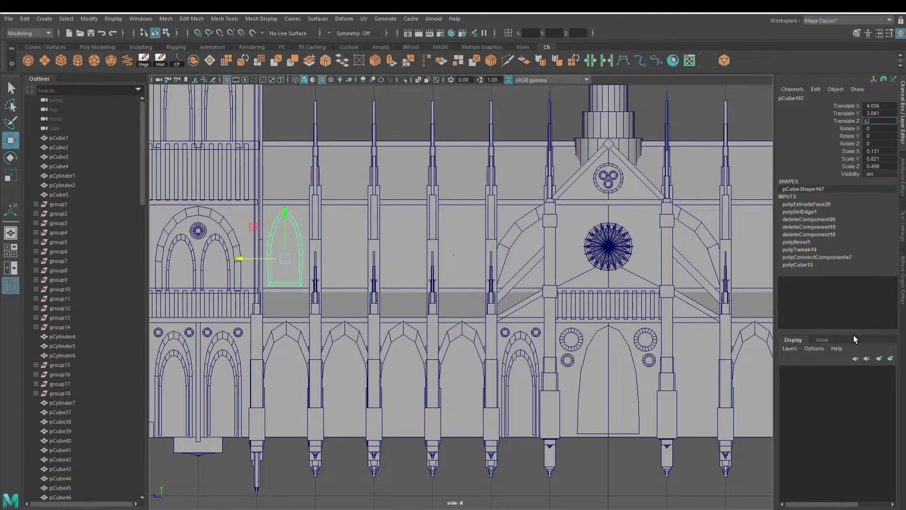
pyautogui.keyDown('alt'); pyautogui.moveTo(433, 368); pyautogui.dragTo(508, 381, button='middle'); pyautogui.keyUp('alt')
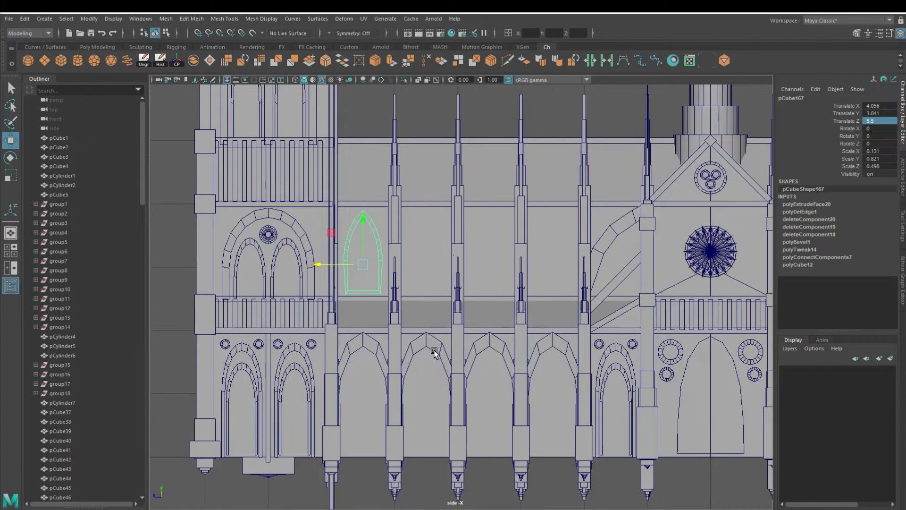
pyautogui.moveTo(398, 302); pyautogui.dragTo(386, 299)
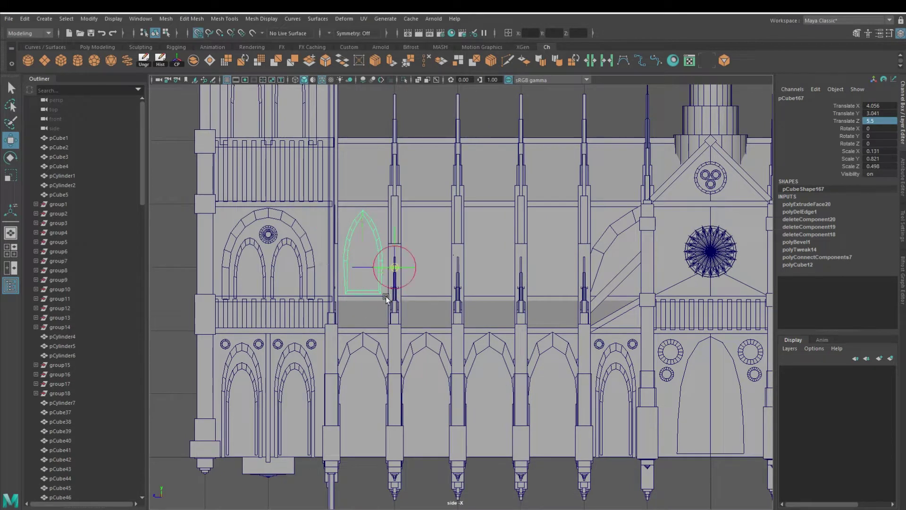
# - Duplicate the arch one bay at a time along the upper wall to the rose window
pyautogui.hotkey('ctrl', 'd')
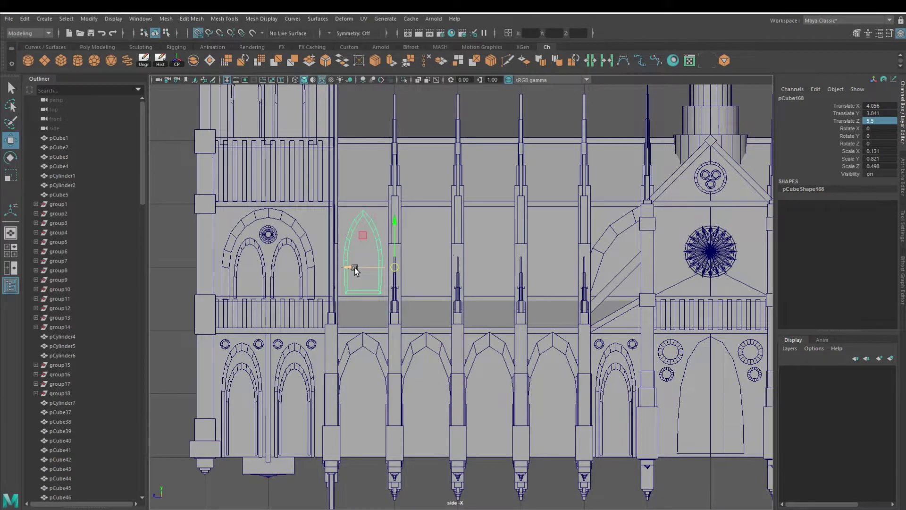
pyautogui.moveTo(355, 269); pyautogui.dragTo(412, 275)
pyautogui.hotkey('shift', 'd')
pyautogui.hotkey('shift', 'd')
pyautogui.hotkey('shift', 'd')
pyautogui.keyDown('alt'); pyautogui.moveTo(669, 353); pyautogui.dragTo(410, 415, button='middle'); pyautogui.keyUp('alt')
pyautogui.scroll(-3, 417, 383)
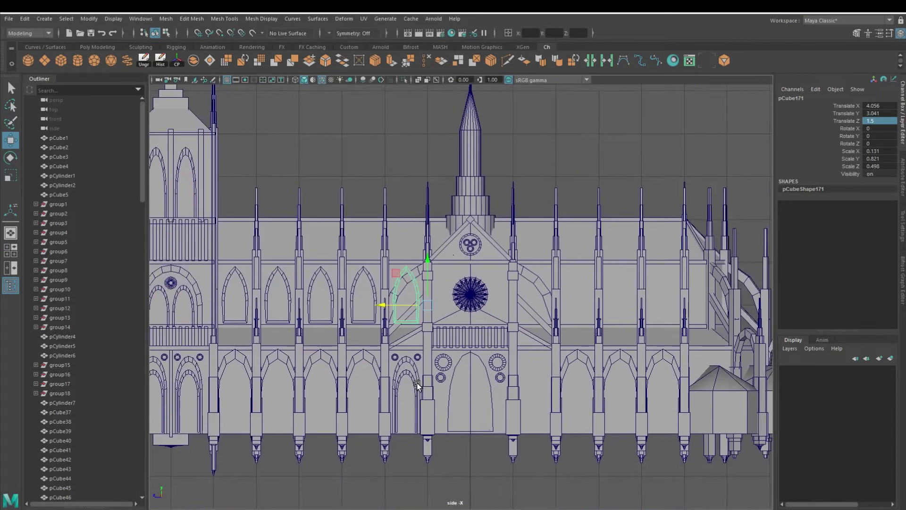
pyautogui.hotkey('ctrl', 'd')
pyautogui.moveTo(401, 306)
pyautogui.mouseDown()
pyautogui.moveTo(535, 306)
pyautogui.moveTo(490, 165)
pyautogui.mouseUp()
pyautogui.hotkey('shift', 'd')
pyautogui.hotkey('shift', 'd')
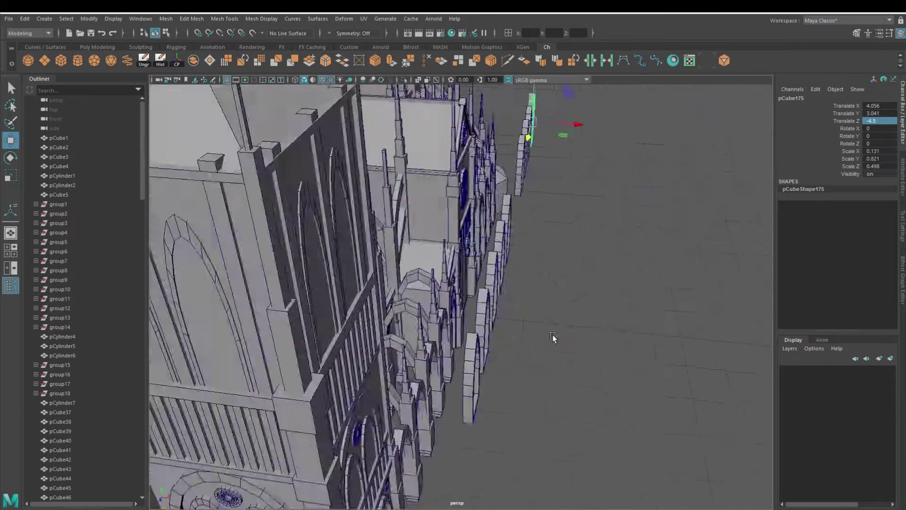
# - Slide a pane copy toward the apse and rotate it 18 degrees in Y
pyautogui.click(495, 274)
pyautogui.keyDown('alt'); pyautogui.moveTo(516, 277); pyautogui.dragTo(523, 340); pyautogui.keyUp('alt')
pyautogui.click(495, 246)
pyautogui.moveTo(541, 253)
pyautogui.mouseDown()
pyautogui.moveTo(463, 253)
pyautogui.moveTo(332, 285)
pyautogui.mouseUp()
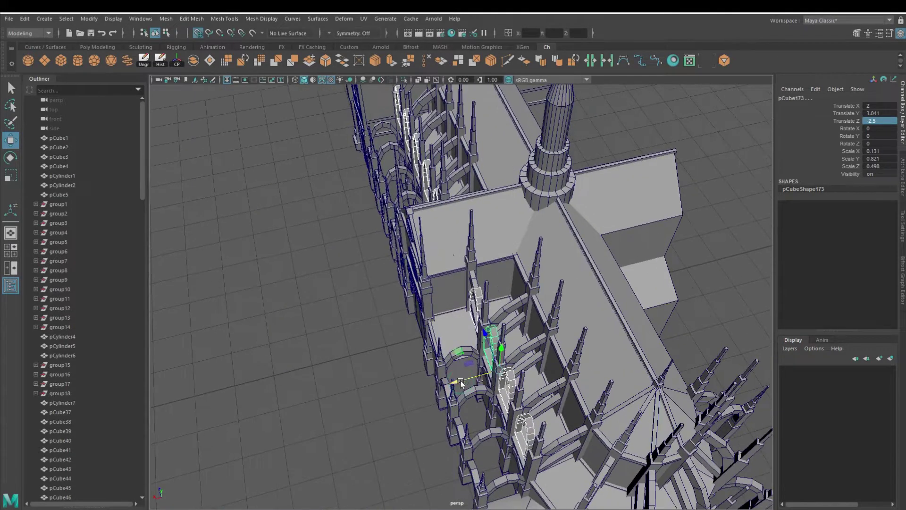
pyautogui.scroll(5, 443, 358)
pyautogui.press('e')
pyautogui.keyDown('alt'); pyautogui.moveTo(443, 357); pyautogui.dragTo(460, 370); pyautogui.keyUp('alt')
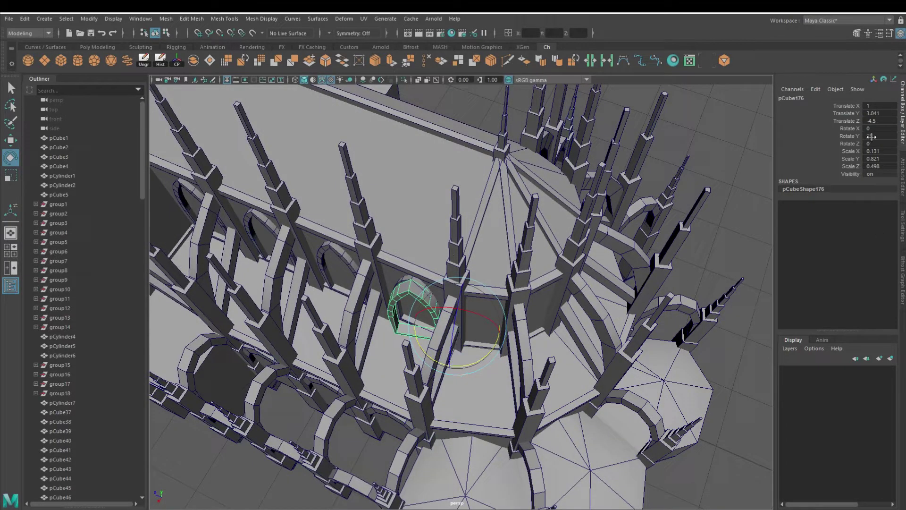
pyautogui.click(881, 136)
pyautogui.write('18')
pyautogui.press('Return')
# - Move the 18-degree pane into its apse window and scale it thinner to fit
pyautogui.press('w')
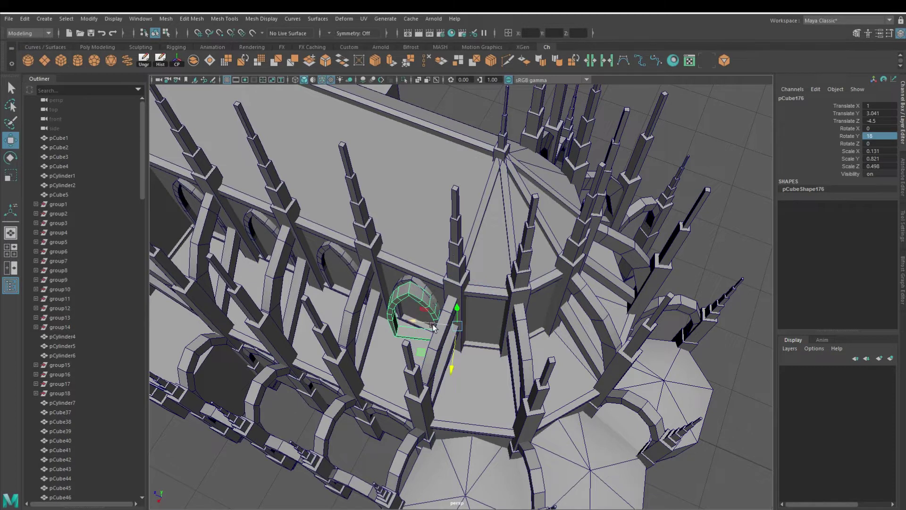
pyautogui.moveTo(417, 320); pyautogui.dragTo(486, 332)
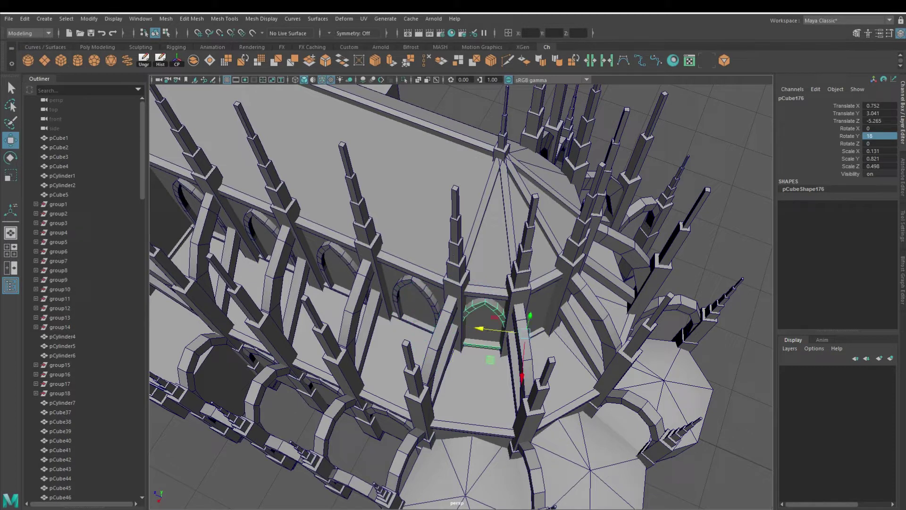
pyautogui.press('r')
pyautogui.moveTo(453, 292); pyautogui.dragTo(453, 323)
pyautogui.keyDown('alt'); pyautogui.moveTo(584, 389); pyautogui.dragTo(584, 403); pyautogui.keyUp('alt')
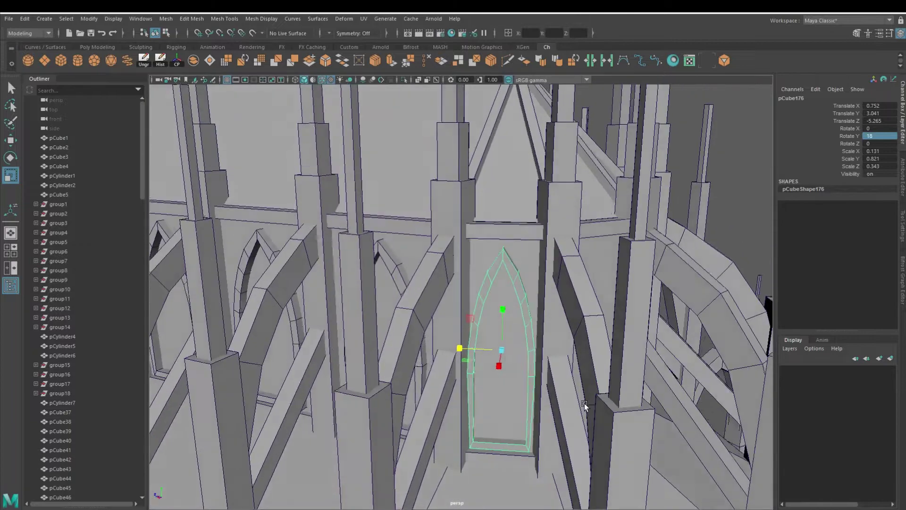
pyautogui.scroll(5, 559, 374)
pyautogui.moveTo(438, 273); pyautogui.dragTo(446, 180)
pyautogui.scroll(-5, 446, 232)
# - Duplicate the pane toward the next apse window with a 36-degree Y rotation
pyautogui.hotkey('ctrl', 'd')
pyautogui.press('w')
pyautogui.moveTo(427, 333); pyautogui.dragTo(482, 349)
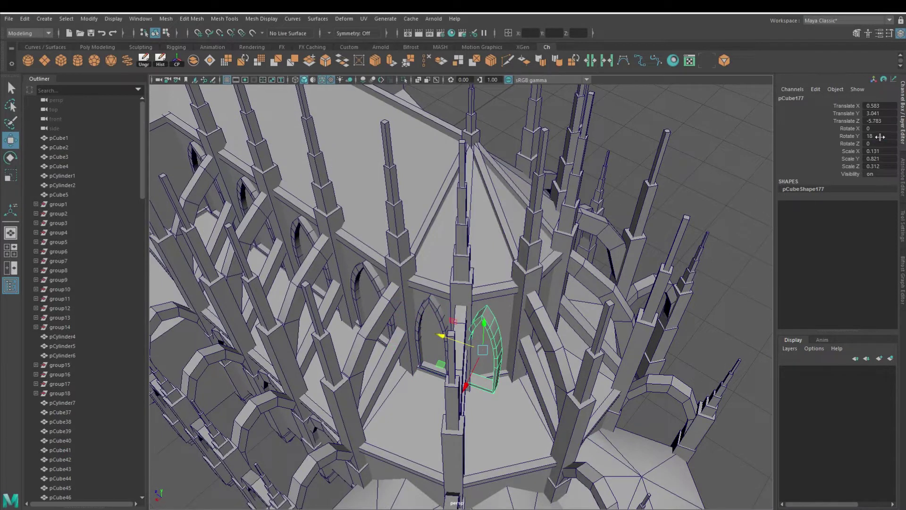
pyautogui.write('6')
pyautogui.press('Return')
pyautogui.moveTo(497, 382)
pyautogui.keyDown('alt'); pyautogui.mouseDown()
pyautogui.moveTo(507, 323)
pyautogui.moveTo(412, 415)
pyautogui.moveTo(436, 390)
pyautogui.mouseUp(); pyautogui.keyUp('alt')
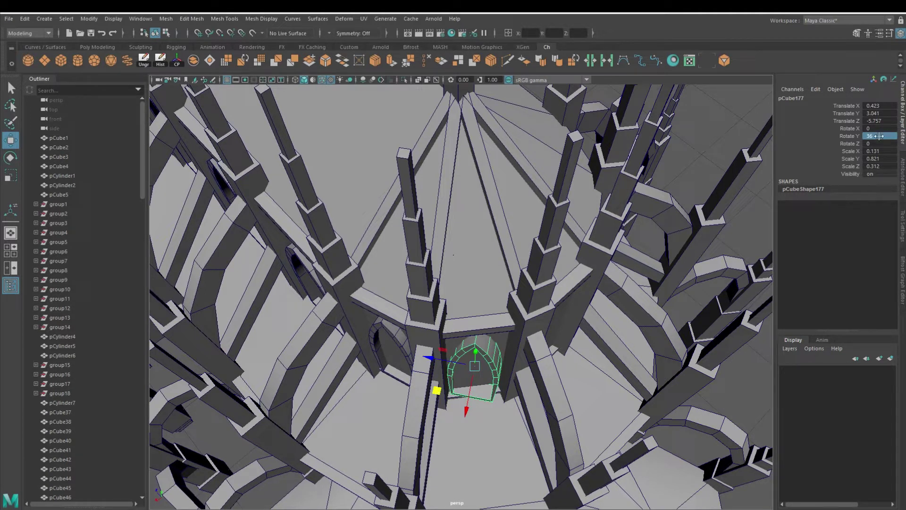
# - Rotate the next pane to 54 degrees and nudge it into its window
pyautogui.click(16, 160)
pyautogui.moveTo(486, 410); pyautogui.dragTo(495, 407)
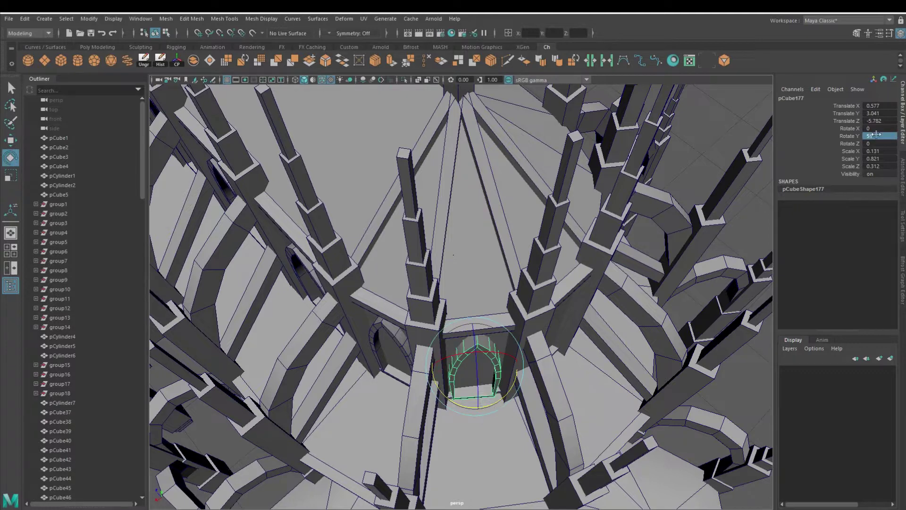
pyautogui.press('Return')
pyautogui.press('w')
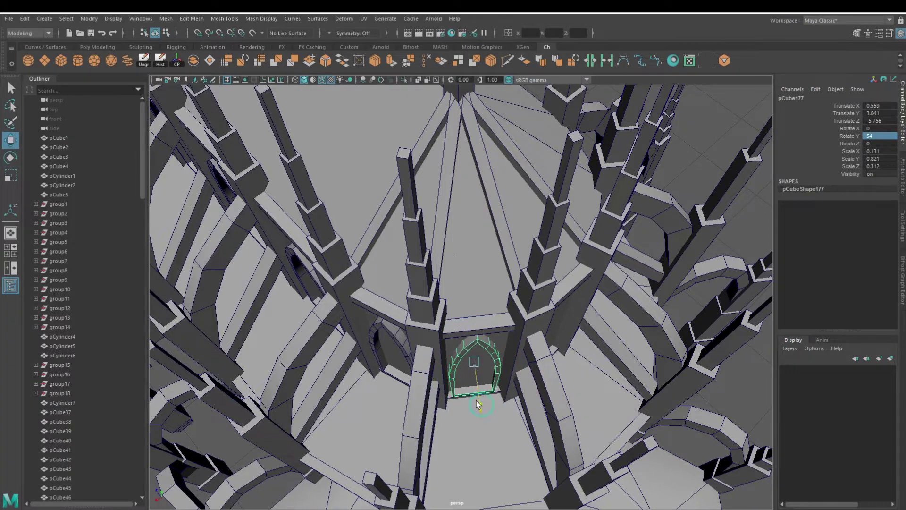
pyautogui.keyDown('alt'); pyautogui.moveTo(477, 398); pyautogui.dragTo(467, 373); pyautogui.keyUp('alt')
pyautogui.moveTo(412, 198); pyautogui.dragTo(483, 302)
# - Duplicate a pane along the wall, rotate it 90 degrees and fit it in the window
pyautogui.hotkey('ctrl', 'd')
pyautogui.moveTo(358, 327)
pyautogui.mouseDown()
pyautogui.moveTo(438, 341)
pyautogui.moveTo(461, 358)
pyautogui.mouseUp()
pyautogui.press('Return')
pyautogui.moveTo(408, 304); pyautogui.dragTo(447, 335)
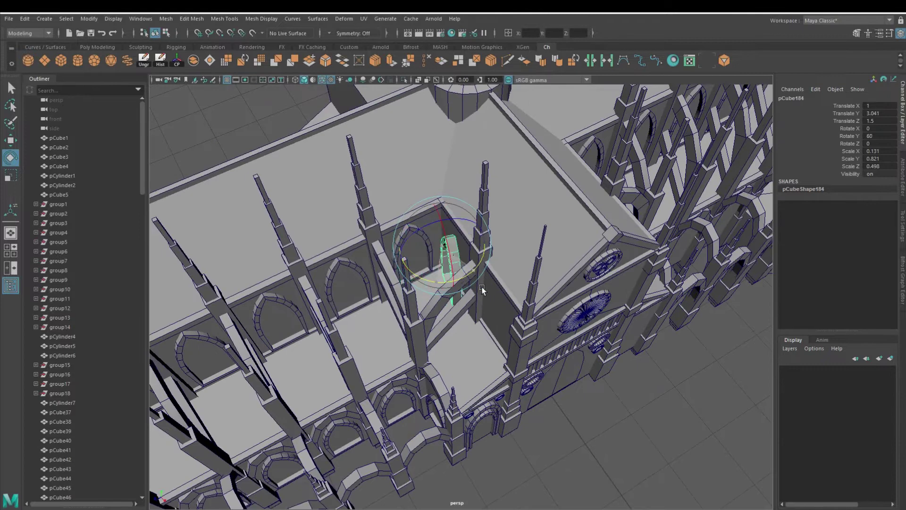
pyautogui.moveTo(482, 290); pyautogui.dragTo(555, 380)
pyautogui.press('w')
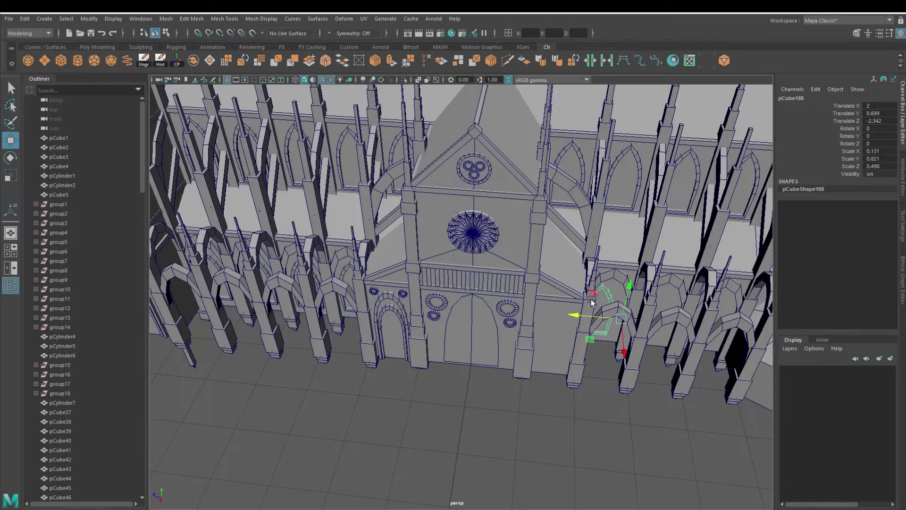
# - Duplicate the pane into the lower side arches, rotating the last copy to face them
pyautogui.hotkey('ctrl', 'd')
pyautogui.moveTo(591, 315)
pyautogui.mouseDown()
pyautogui.moveTo(660, 364)
pyautogui.moveTo(524, 358)
pyautogui.mouseUp()
pyautogui.hotkey('ctrl', 'd')
pyautogui.moveTo(421, 307); pyautogui.dragTo(488, 316)
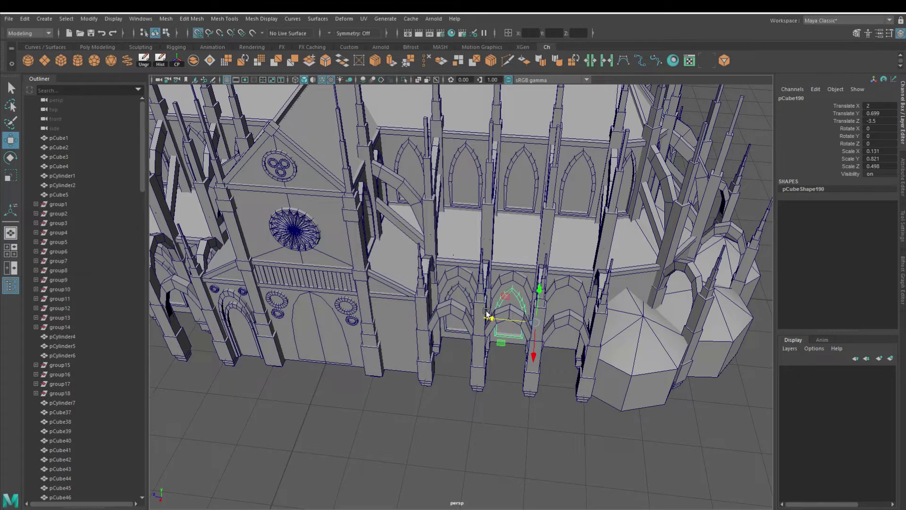
pyautogui.hotkey('ctrl', 'd')
pyautogui.press('e')
pyautogui.moveTo(472, 364); pyautogui.dragTo(510, 386)
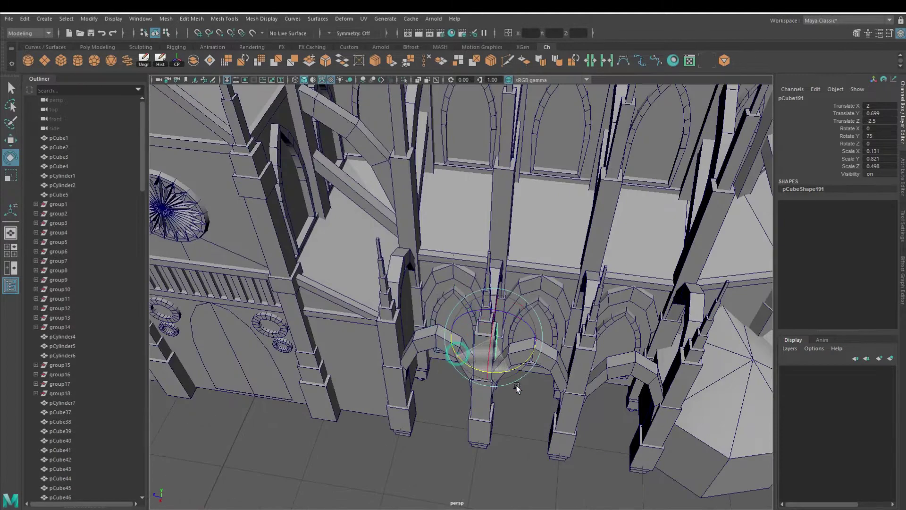
pyautogui.press('w')
pyautogui.moveTo(491, 331)
pyautogui.mouseDown()
pyautogui.moveTo(418, 334)
pyautogui.moveTo(580, 431)
pyautogui.mouseUp()
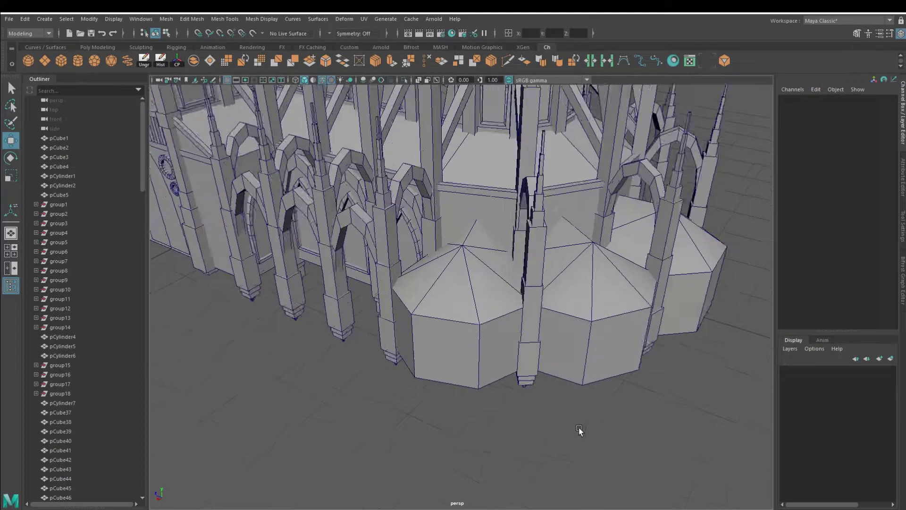
# - Select all three domed chapel cylinders
pyautogui.keyDown('alt'); pyautogui.moveTo(580, 431); pyautogui.dragTo(599, 434, button='right'); pyautogui.keyUp('alt')
pyautogui.click(525, 302)
pyautogui.rightClick(523, 253)
pyautogui.moveTo(523, 253)
pyautogui.keyDown('alt'); pyautogui.mouseDown()
pyautogui.moveTo(509, 342)
pyautogui.moveTo(718, 314)
pyautogui.mouseUp(); pyautogui.keyUp('alt')
pyautogui.keyDown('shift'); pyautogui.click(685, 293); pyautogui.keyUp('shift')
pyautogui.keyDown('shift'); pyautogui.click(425, 283); pyautogui.keyUp('shift')
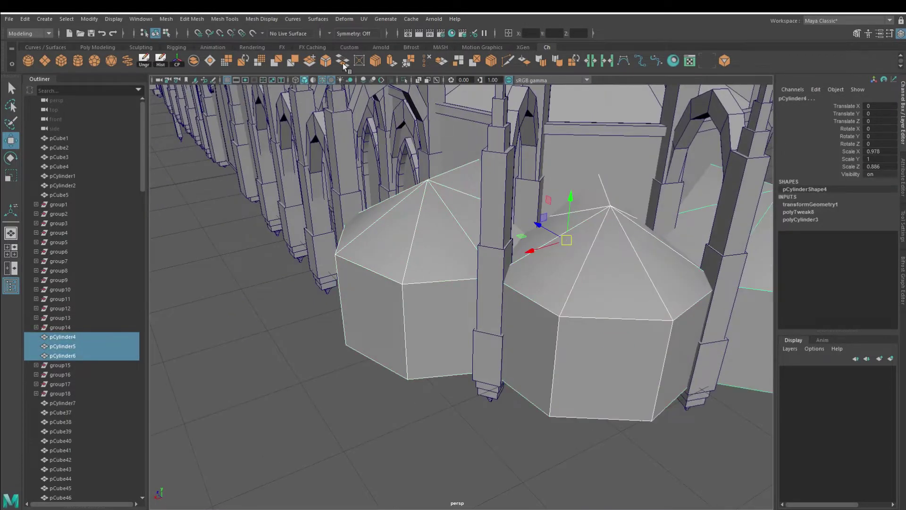
# - Select the wall faces of the left and right chapels
pyautogui.click(166, 33)
pyautogui.click(380, 325)
pyautogui.moveTo(369, 334)
pyautogui.keyDown('alt'); pyautogui.mouseDown()
pyautogui.moveTo(439, 325)
pyautogui.moveTo(667, 329)
pyautogui.mouseUp(); pyautogui.keyUp('alt')
pyautogui.keyDown('shift'); pyautogui.click(439, 325); pyautogui.keyUp('shift')
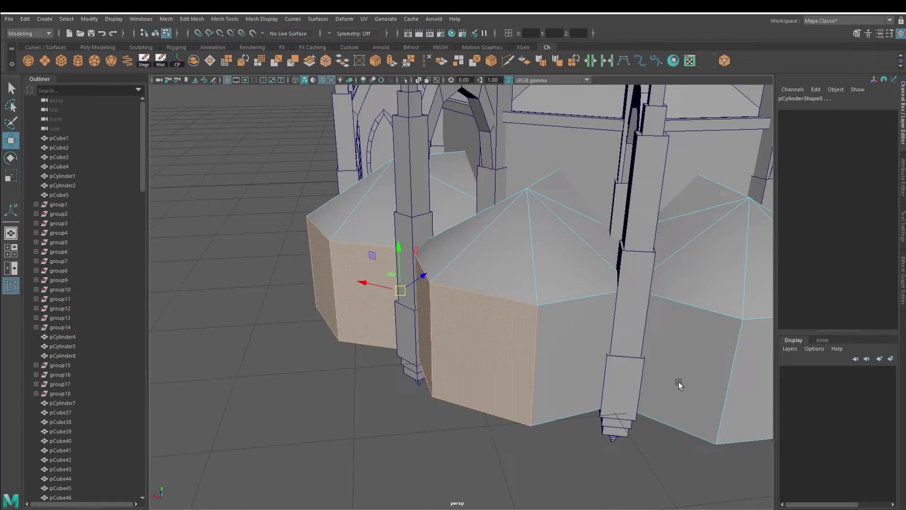
pyautogui.keyDown('alt'); pyautogui.moveTo(678, 382); pyautogui.dragTo(543, 324); pyautogui.keyUp('alt')
pyautogui.keyDown('shift'); pyautogui.click(543, 325); pyautogui.keyUp('shift')
pyautogui.keyDown('shift'); pyautogui.click(652, 326); pyautogui.keyUp('shift')
pyautogui.keyDown('shift'); pyautogui.click(713, 304); pyautogui.keyUp('shift')
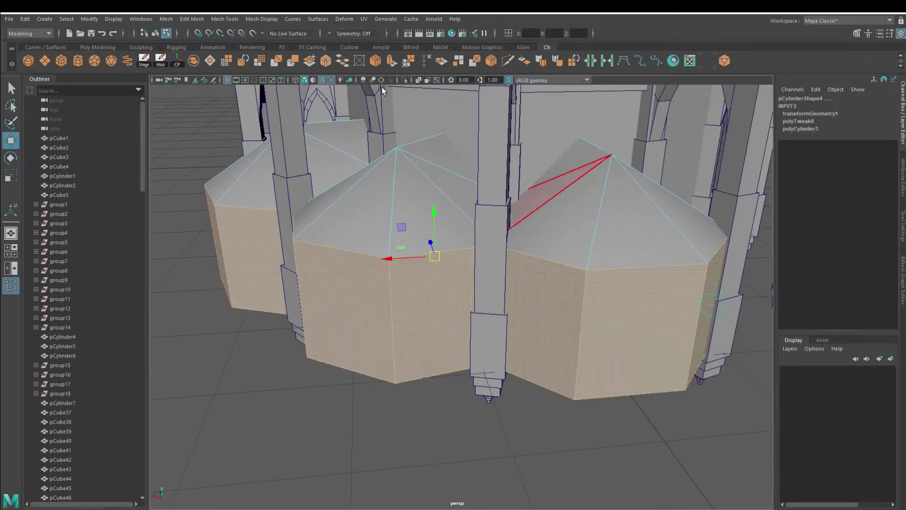
# - Extrude the wall faces with Keep Faces Together off and scale them inward into inset panels
pyautogui.click(390, 61)
pyautogui.click(595, 132)
pyautogui.moveTo(531, 322); pyautogui.dragTo(522, 324)
pyautogui.moveTo(530, 358)
pyautogui.mouseDown()
pyautogui.moveTo(528, 373)
pyautogui.moveTo(562, 330)
pyautogui.moveTo(581, 337)
pyautogui.moveTo(594, 367)
pyautogui.moveTo(601, 352)
pyautogui.moveTo(459, 324)
pyautogui.moveTo(480, 257)
pyautogui.mouseUp()
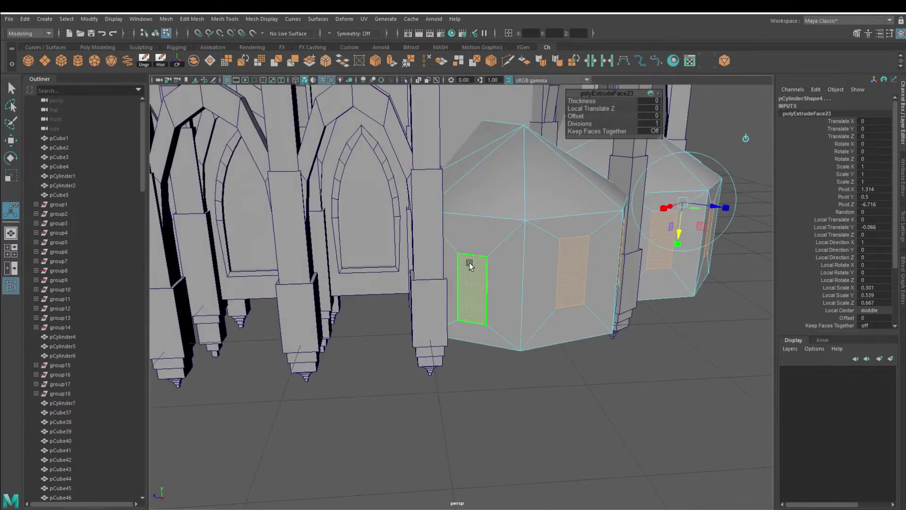
pyautogui.press('q')
pyautogui.click(480, 257)
pyautogui.press('w')
pyautogui.hotkey('ctrl', 'z')
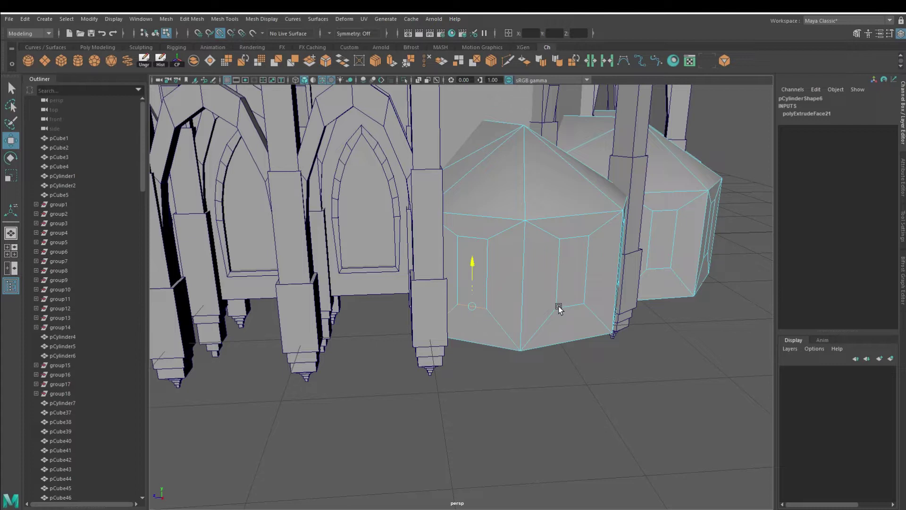
# - Connect the chapel panel vertices with new edges to form pointed arch tops
pyautogui.click(483, 237)
pyautogui.keyDown('alt'); pyautogui.moveTo(651, 344); pyautogui.dragTo(553, 239); pyautogui.keyUp('alt')
pyautogui.keyDown('shift'); pyautogui.click(715, 263); pyautogui.keyUp('shift')
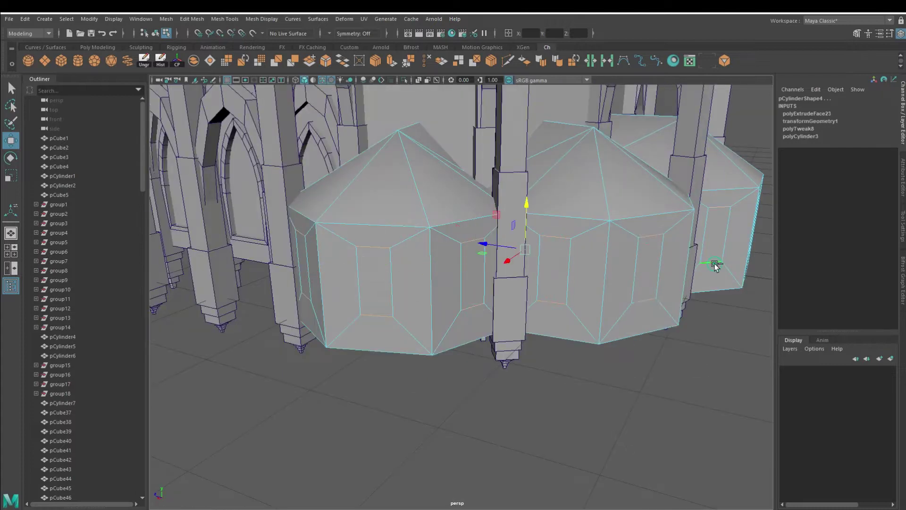
pyautogui.click(376, 62)
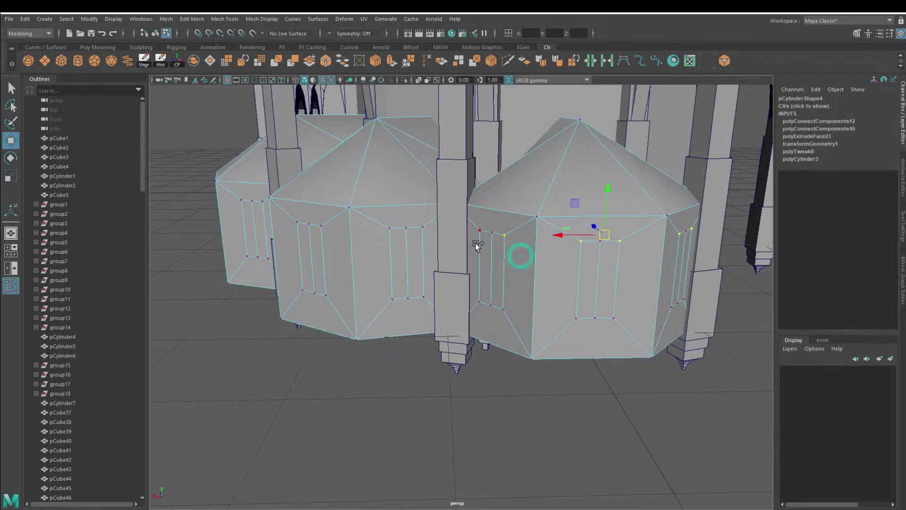
# - Select the pointed window faces on the chapels and extrude them
pyautogui.keyDown('alt'); pyautogui.moveTo(477, 245); pyautogui.dragTo(388, 257); pyautogui.keyUp('alt')
pyautogui.keyDown('alt'); pyautogui.moveTo(553, 162); pyautogui.dragTo(607, 257); pyautogui.keyUp('alt')
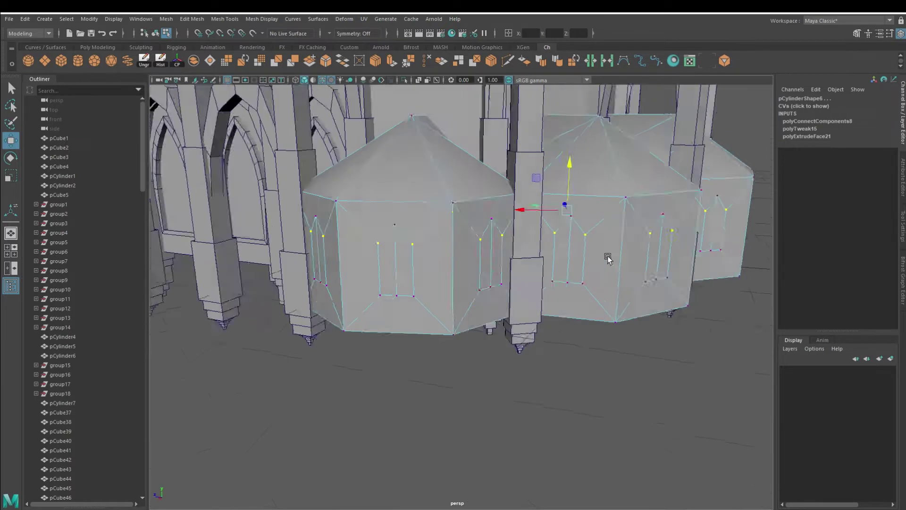
pyautogui.keyDown('shift'); pyautogui.click(550, 283); pyautogui.keyUp('shift')
pyautogui.keyDown('alt'); pyautogui.moveTo(551, 284); pyautogui.dragTo(511, 339); pyautogui.keyUp('alt')
pyautogui.keyDown('shift'); pyautogui.click(512, 339); pyautogui.keyUp('shift')
pyautogui.keyDown('alt'); pyautogui.moveTo(762, 300); pyautogui.dragTo(390, 75); pyautogui.keyUp('alt')
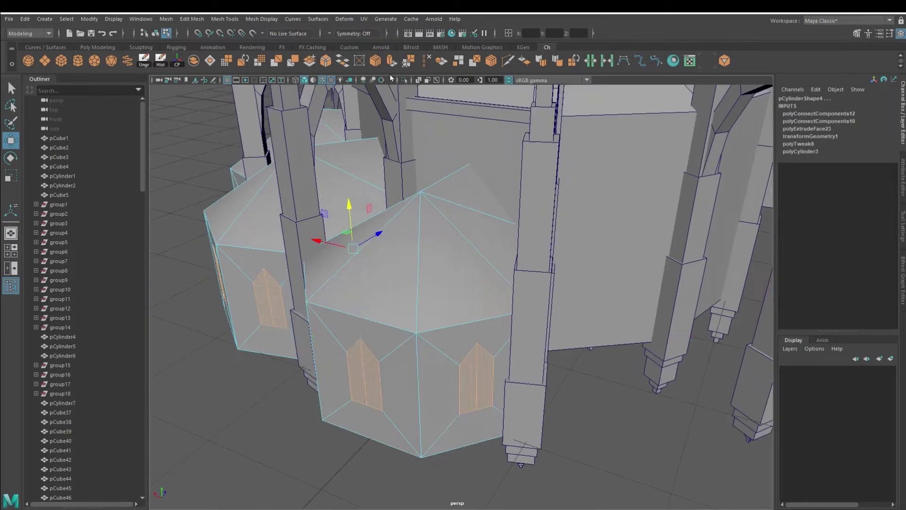
pyautogui.hotkey('ctrl', 'e')
# - Push the extruded window faces inward into the walls with negative Local Translate Z
pyautogui.keyDown('alt'); pyautogui.moveTo(297, 328); pyautogui.dragTo(341, 289, button='middle'); pyautogui.keyUp('alt')
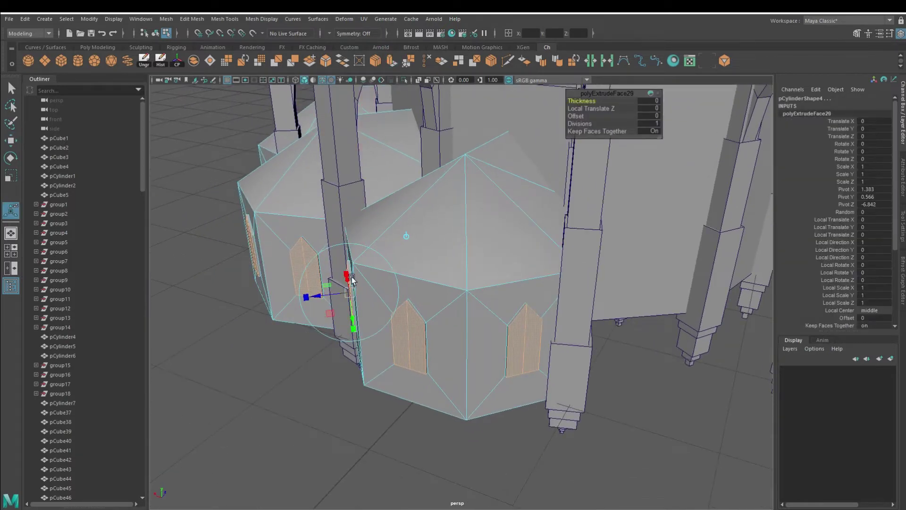
pyautogui.moveTo(348, 299)
pyautogui.keyDown('alt'); pyautogui.mouseDown()
pyautogui.moveTo(659, 204)
pyautogui.moveTo(577, 229)
pyautogui.moveTo(463, 101)
pyautogui.mouseUp(); pyautogui.keyUp('alt')
pyautogui.moveTo(625, 342); pyautogui.dragTo(625, 333)
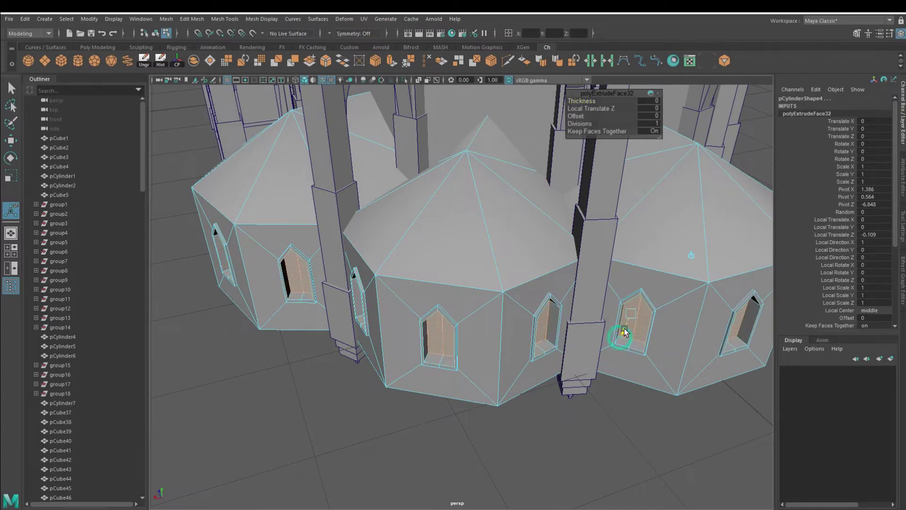
pyautogui.moveTo(449, 253); pyautogui.dragTo(411, 251, button='right')
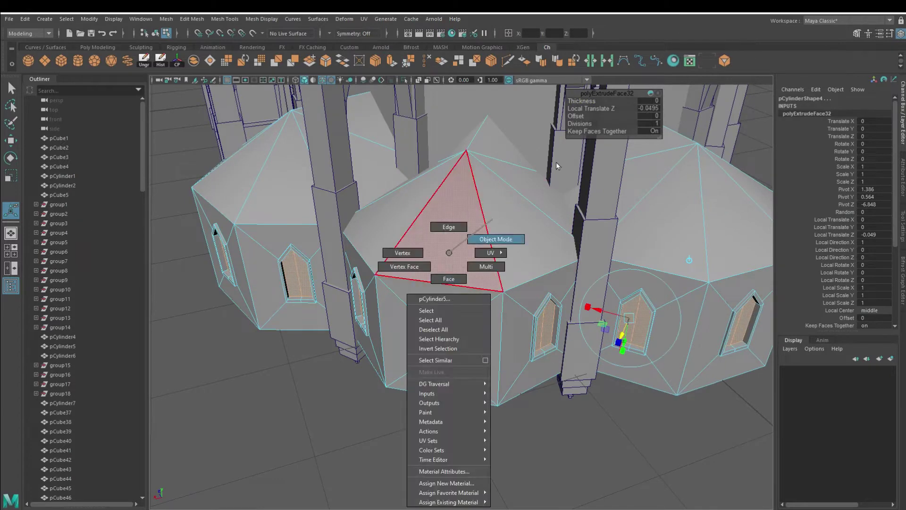
pyautogui.scroll(-5, 477, 400)
pyautogui.scroll(5, 512, 291)
pyautogui.scroll(3, 546, 325)
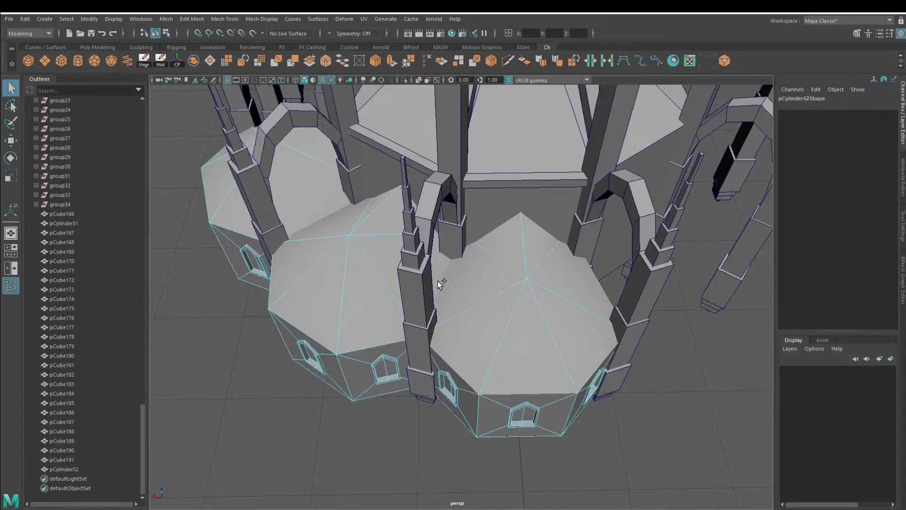
# - Isolate the chapel roof, then frame the domed roofs in view
pyautogui.rightClick(465, 283)
pyautogui.hotkey('ctrl', '1')
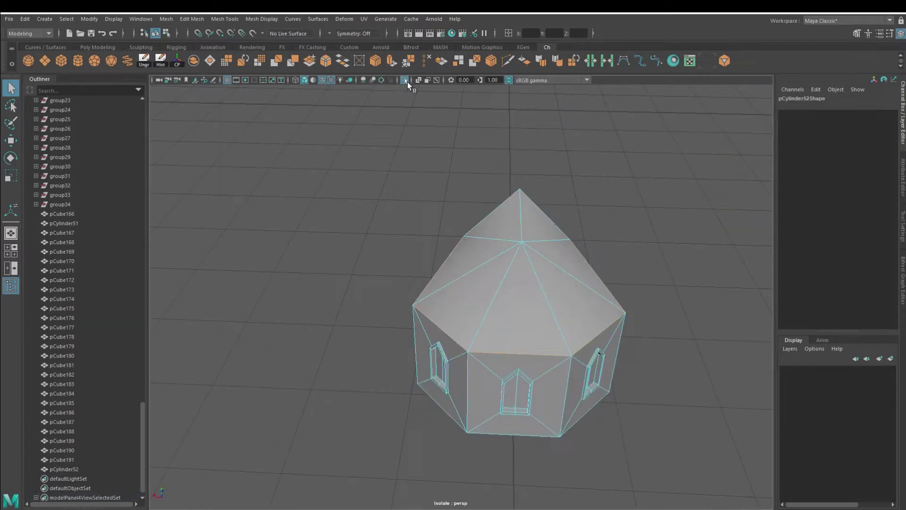
pyautogui.click(405, 80)
pyautogui.moveTo(587, 330)
pyautogui.keyDown('alt'); pyautogui.mouseDown()
pyautogui.moveTo(551, 334)
pyautogui.moveTo(557, 354)
pyautogui.mouseUp(); pyautogui.keyUp('alt')
pyautogui.scroll(5, 569, 250)
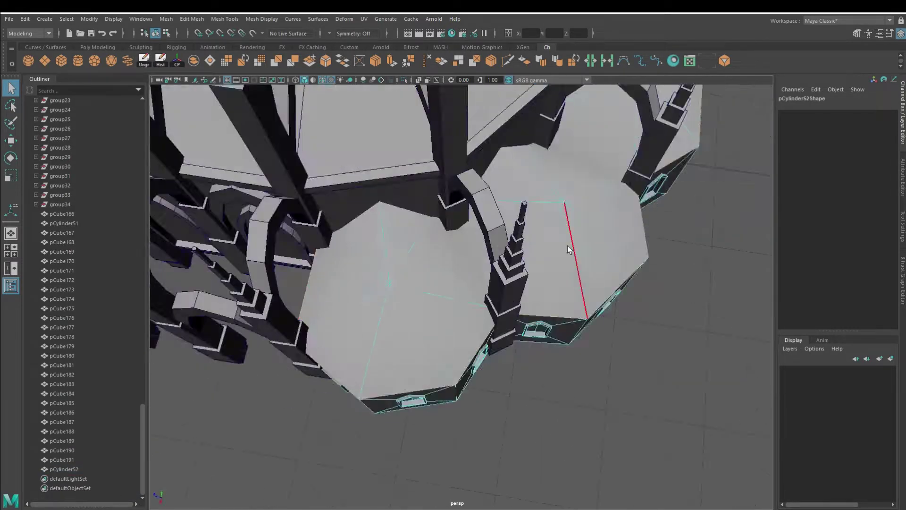
pyautogui.press('f')
# - Bevel the dome edges with a fraction of 1.000, then extrude the roof faces
pyautogui.click(325, 61)
pyautogui.keyDown('alt'); pyautogui.moveTo(372, 255); pyautogui.dragTo(381, 288); pyautogui.keyUp('alt')
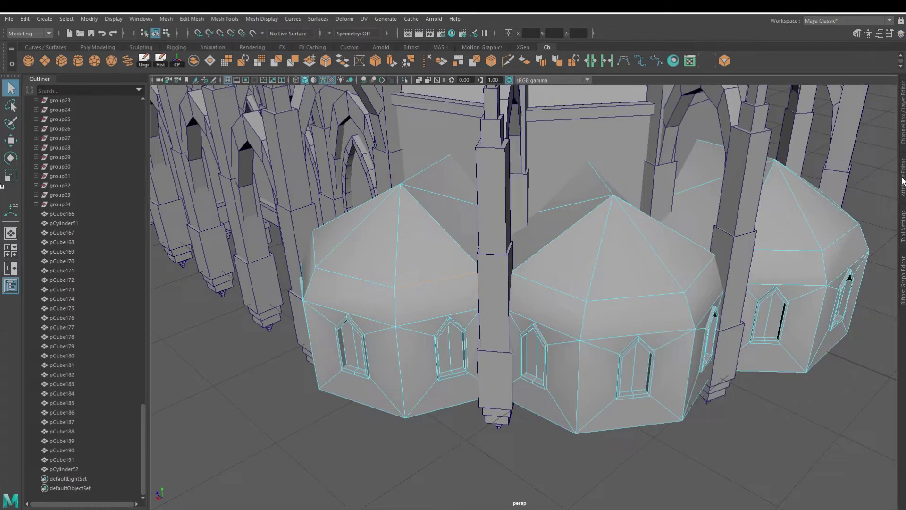
pyautogui.hotkey('ctrl', 'a')
pyautogui.moveTo(827, 181); pyautogui.dragTo(806, 181)
pyautogui.moveTo(500, 222)
pyautogui.keyDown('alt'); pyautogui.mouseDown()
pyautogui.moveTo(480, 208)
pyautogui.moveTo(334, 232)
pyautogui.mouseUp(); pyautogui.keyUp('alt')
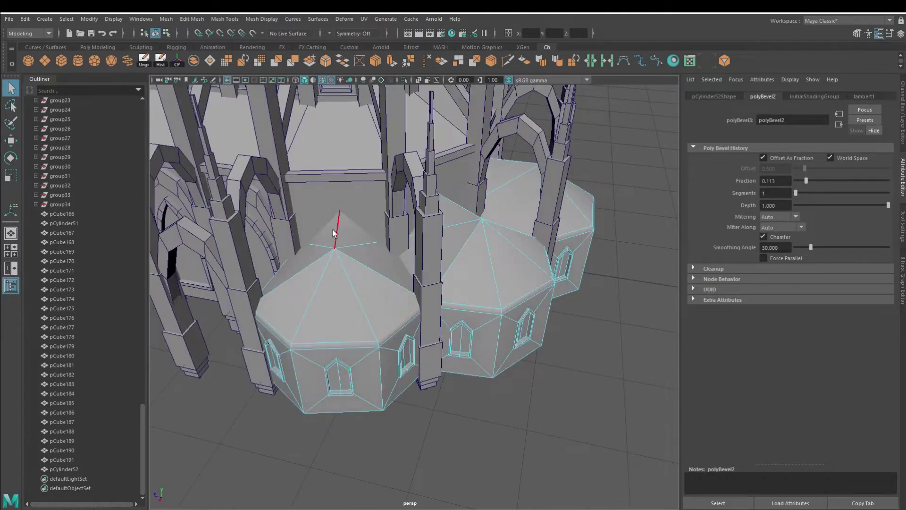
pyautogui.moveTo(315, 301)
pyautogui.keyDown('alt'); pyautogui.mouseDown()
pyautogui.moveTo(495, 277)
pyautogui.moveTo(482, 333)
pyautogui.moveTo(501, 309)
pyautogui.moveTo(535, 346)
pyautogui.mouseUp(); pyautogui.keyUp('alt')
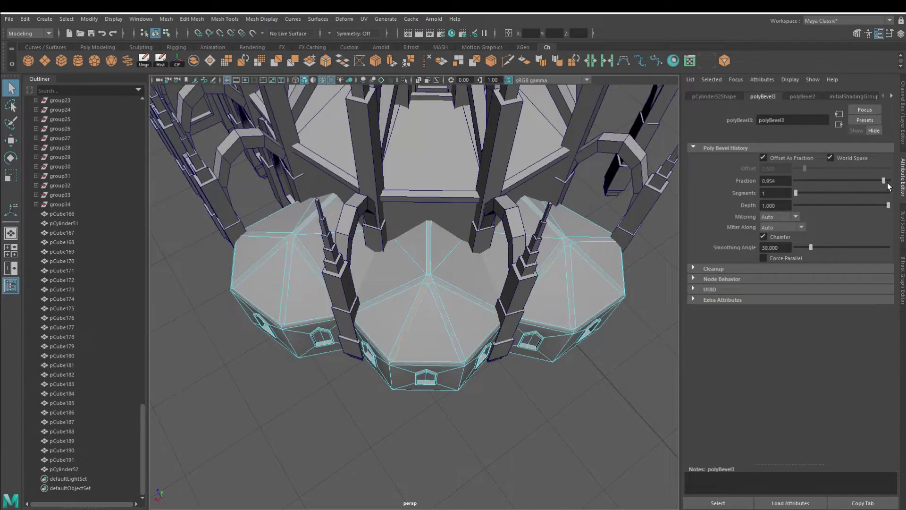
pyautogui.moveTo(888, 186); pyautogui.dragTo(893, 182)
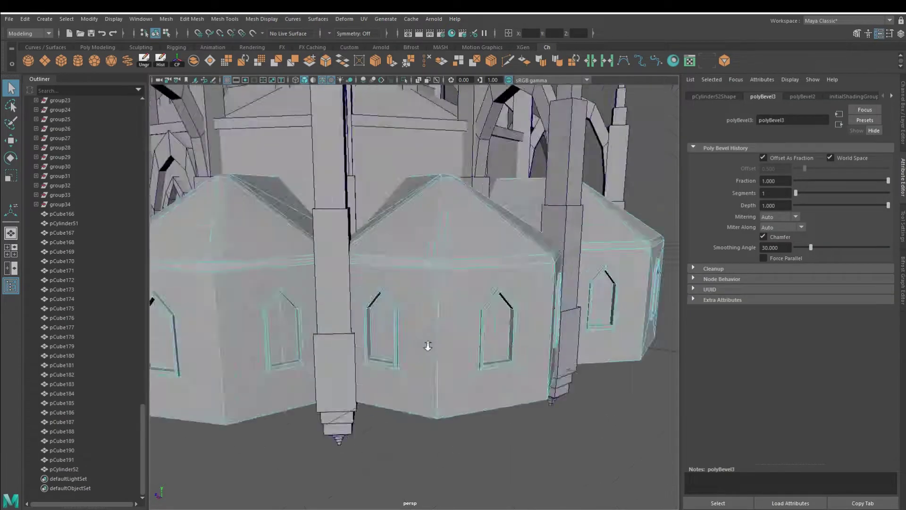
pyautogui.keyDown('alt'); pyautogui.moveTo(427, 344); pyautogui.dragTo(230, 292); pyautogui.keyUp('alt')
pyautogui.moveTo(285, 387)
pyautogui.keyDown('alt'); pyautogui.mouseDown()
pyautogui.moveTo(514, 330)
pyautogui.moveTo(425, 314)
pyautogui.moveTo(463, 284)
pyautogui.moveTo(496, 217)
pyautogui.moveTo(475, 415)
pyautogui.moveTo(428, 412)
pyautogui.moveTo(472, 340)
pyautogui.moveTo(560, 260)
pyautogui.moveTo(278, 358)
pyautogui.moveTo(364, 305)
pyautogui.moveTo(499, 278)
pyautogui.moveTo(66, 160)
pyautogui.mouseUp(); pyautogui.keyUp('alt')
pyautogui.hotkey('ctrl', 'e')
pyautogui.hotkey('ctrl', 'e')
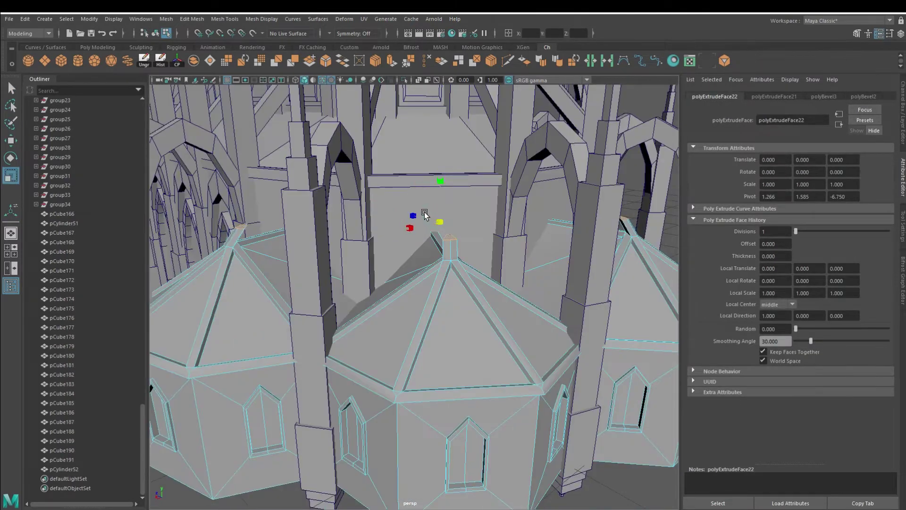
# - Shrink the extruded roof panels slightly inward, then duplicate the beam between the pillars
pyautogui.keyDown('alt'); pyautogui.moveTo(424, 215); pyautogui.dragTo(382, 285); pyautogui.keyUp('alt')
pyautogui.press('F8')
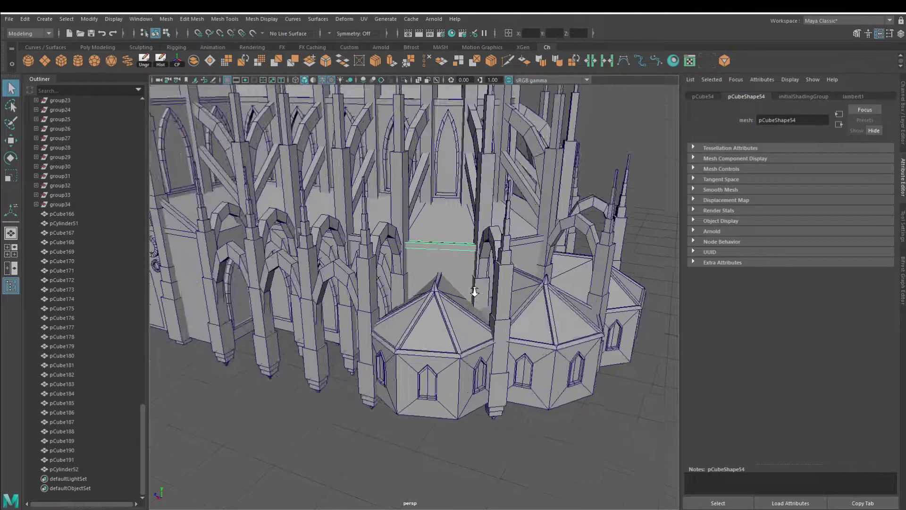
pyautogui.keyDown('alt'); pyautogui.moveTo(471, 283); pyautogui.dragTo(485, 324); pyautogui.keyUp('alt')
pyautogui.hotkey('ctrl', 'd')
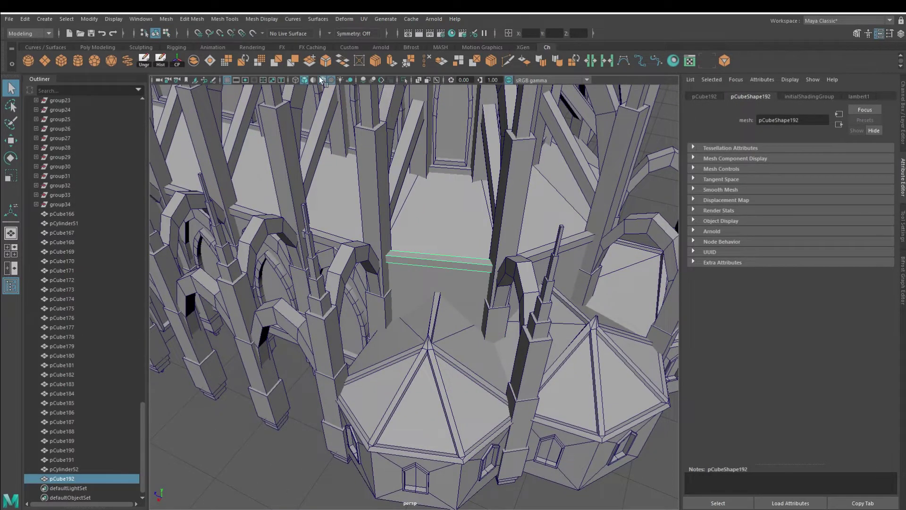
# - Isolate the duplicated beam and select edges across it for a middle edge
pyautogui.hotkey('ctrl', '1')
pyautogui.click(444, 229)
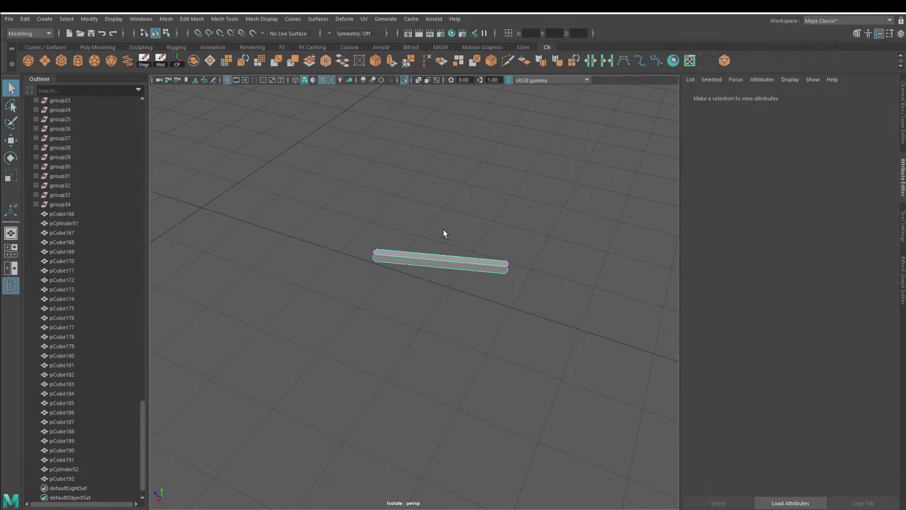
pyautogui.moveTo(434, 265); pyautogui.dragTo(434, 220, button='right')
pyautogui.moveTo(433, 220); pyautogui.dragTo(440, 336)
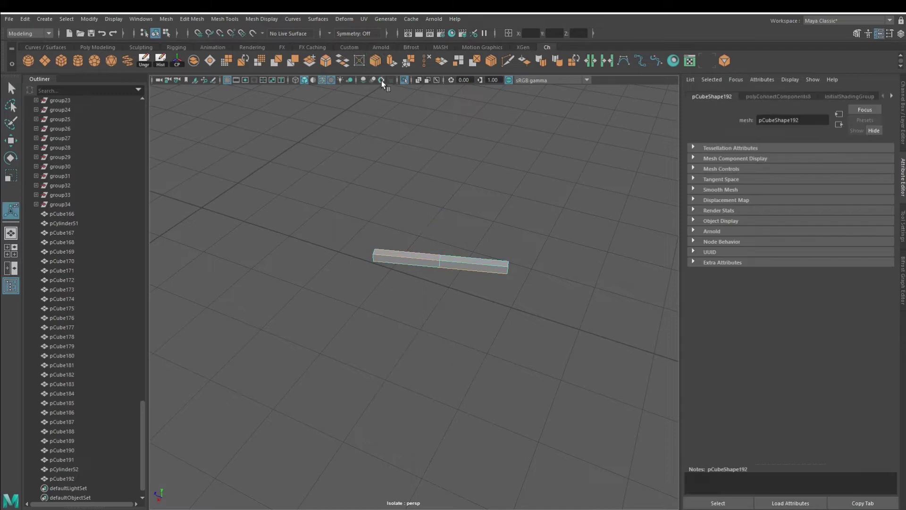
pyautogui.click(403, 81)
pyautogui.keyDown('alt'); pyautogui.moveTo(439, 267); pyautogui.dragTo(446, 306); pyautogui.keyUp('alt')
pyautogui.press('w')
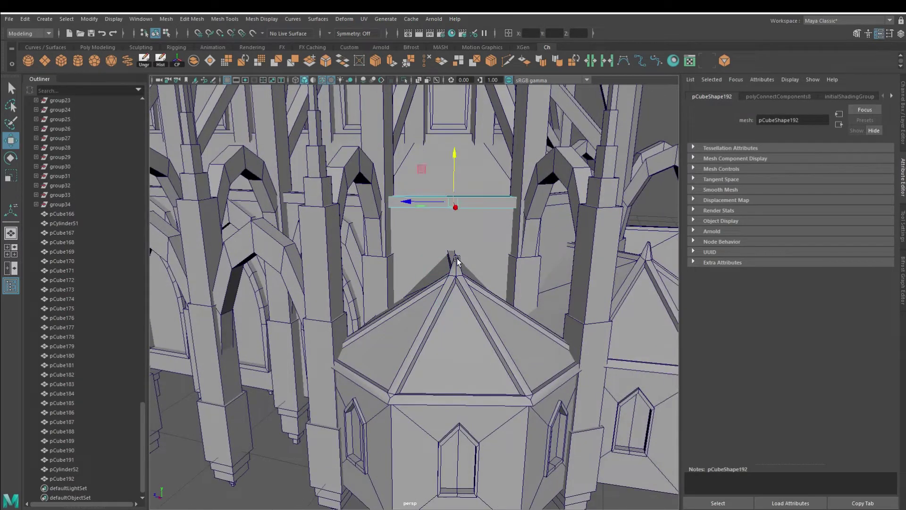
pyautogui.moveTo(462, 211)
pyautogui.keyDown('alt'); pyautogui.mouseDown()
pyautogui.moveTo(387, 284)
pyautogui.moveTo(403, 307)
pyautogui.moveTo(433, 102)
pyautogui.mouseUp(); pyautogui.keyUp('alt')
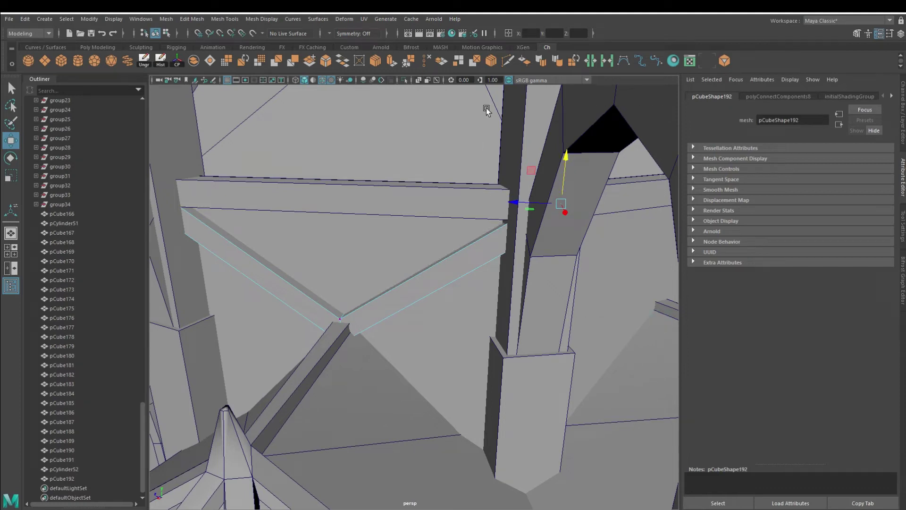
pyautogui.keyDown('alt'); pyautogui.moveTo(565, 162); pyautogui.dragTo(445, 252); pyautogui.keyUp('alt')
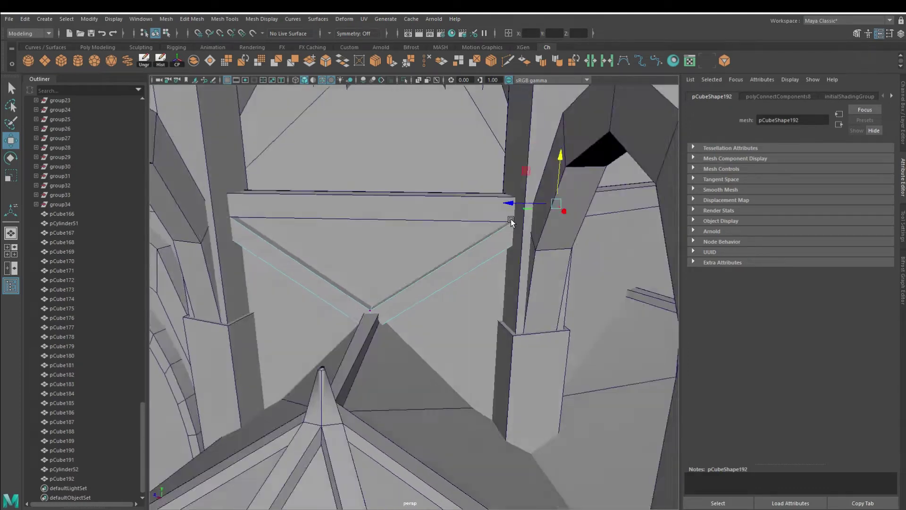
# - Pull the middle of the beam's underside down into a V shape
pyautogui.rightClick(445, 253)
pyautogui.press('f')
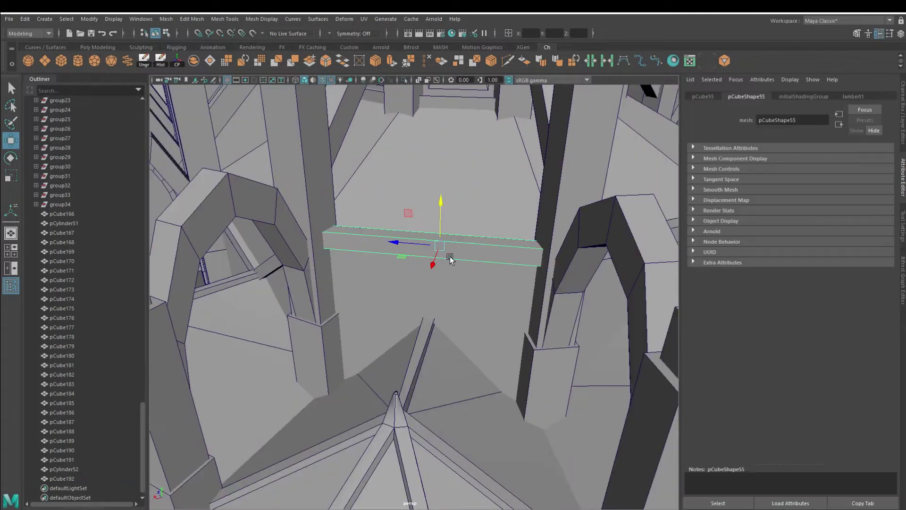
pyautogui.hotkey('ctrl', '1')
pyautogui.click(380, 252)
pyautogui.hotkey('ctrl', '1')
pyautogui.press('f')
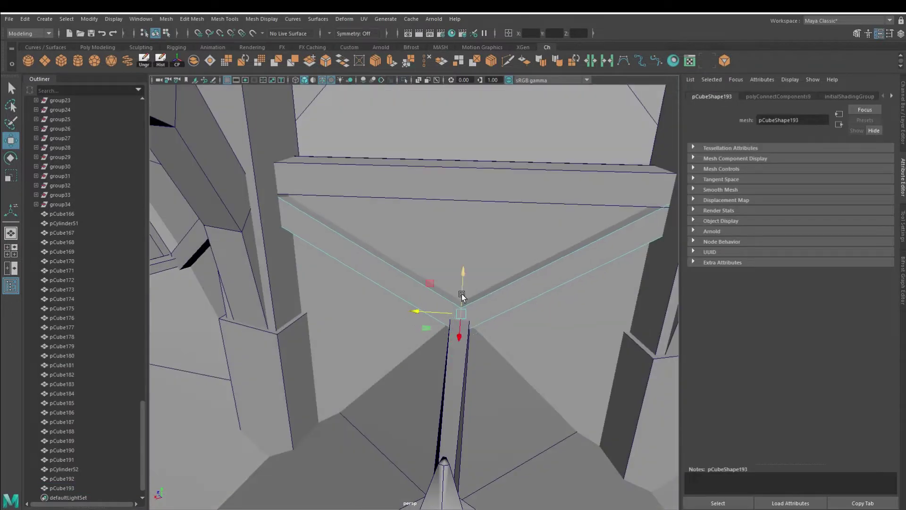
pyautogui.scroll(-5, 371, 148)
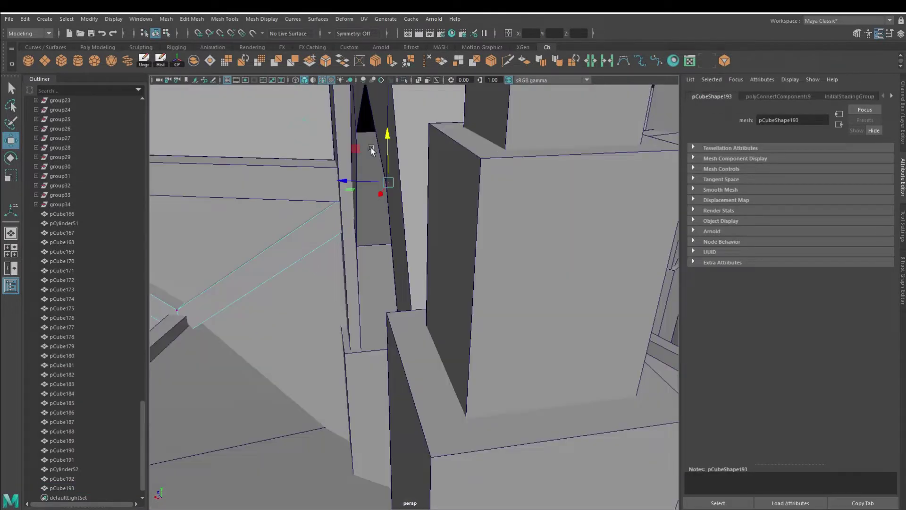
pyautogui.scroll(-5, 387, 274)
# - Duplicate the V-shaped beam and adjust its points for another gable gap
pyautogui.hotkey('ctrl', 'd')
pyautogui.press('f')
pyautogui.hotkey('ctrl', '1')
pyautogui.click(403, 260)
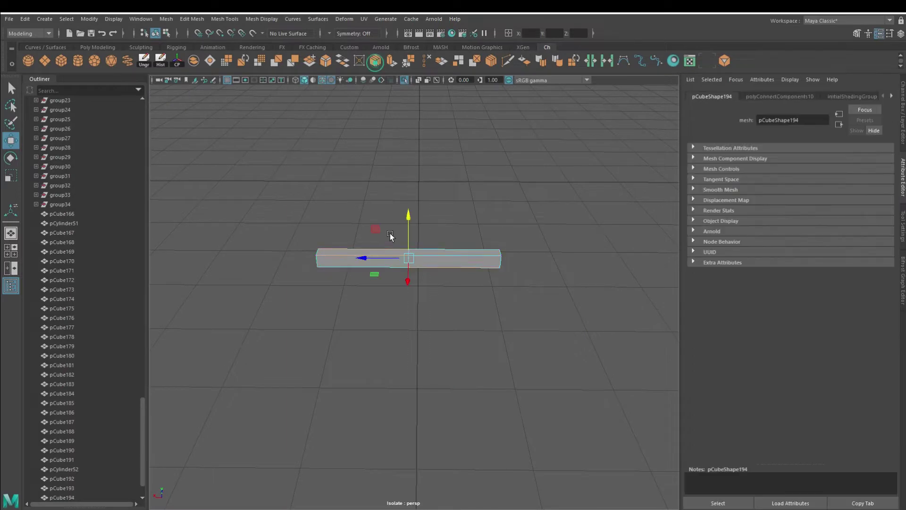
pyautogui.hotkey('ctrl', '1')
pyautogui.press('f')
pyautogui.keyDown('alt'); pyautogui.moveTo(396, 191); pyautogui.dragTo(401, 314); pyautogui.keyUp('alt')
pyautogui.keyDown('alt'); pyautogui.moveTo(420, 281); pyautogui.dragTo(456, 144); pyautogui.keyUp('alt')
pyautogui.moveTo(456, 144); pyautogui.dragTo(598, 255)
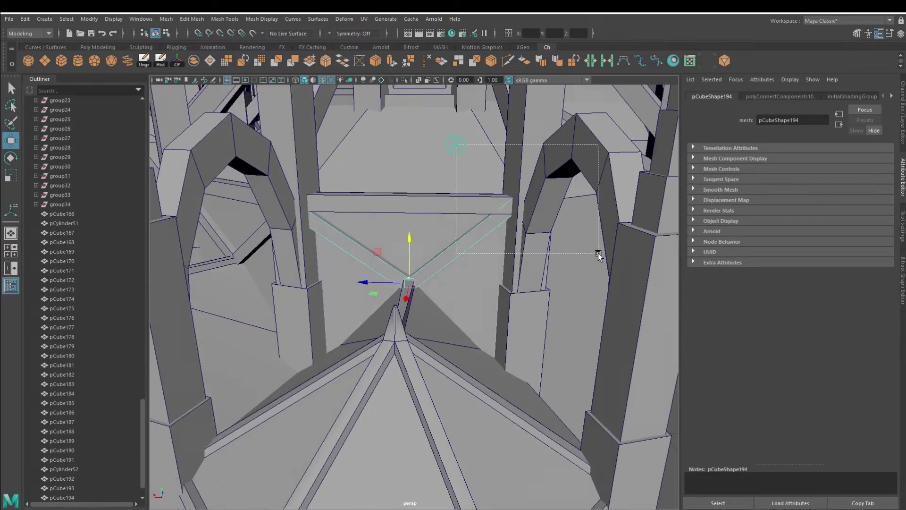
pyautogui.scroll(-5, 273, 159)
pyautogui.click(345, 229)
# - Frame the rose window and select the door cutter cube pCube4 for Boolean operations
pyautogui.keyDown('alt'); pyautogui.moveTo(344, 229); pyautogui.dragTo(454, 427); pyautogui.keyUp('alt')
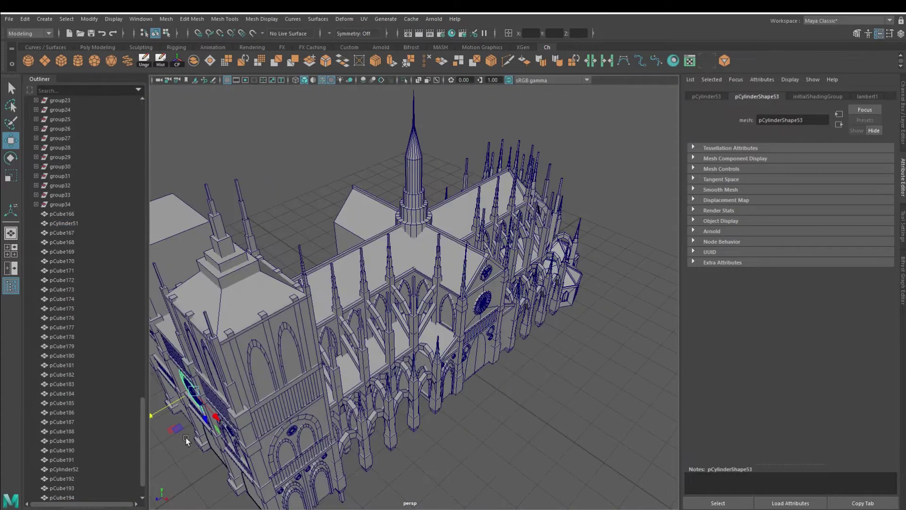
pyautogui.press('f')
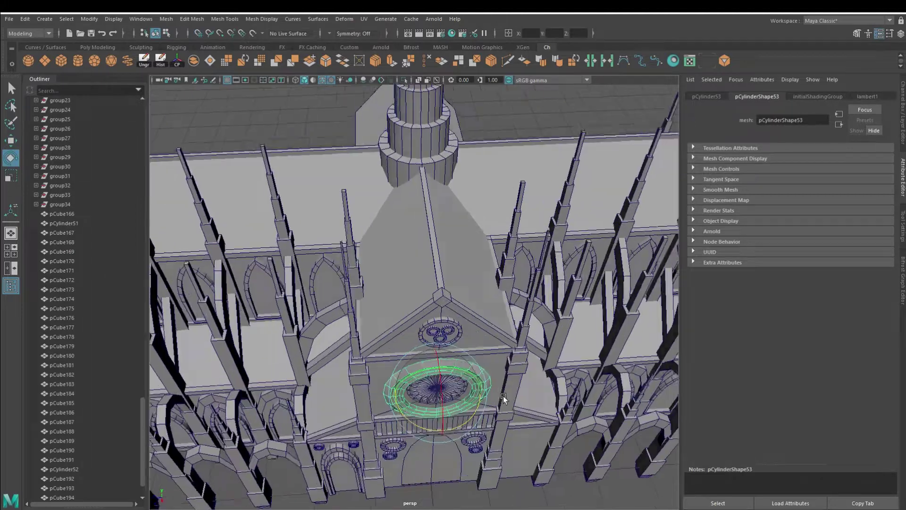
pyautogui.press('w')
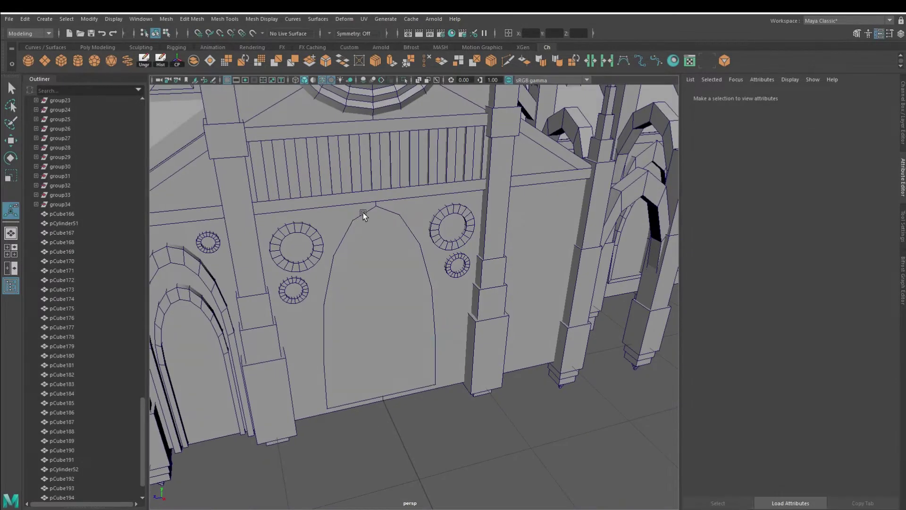
pyautogui.click(334, 215)
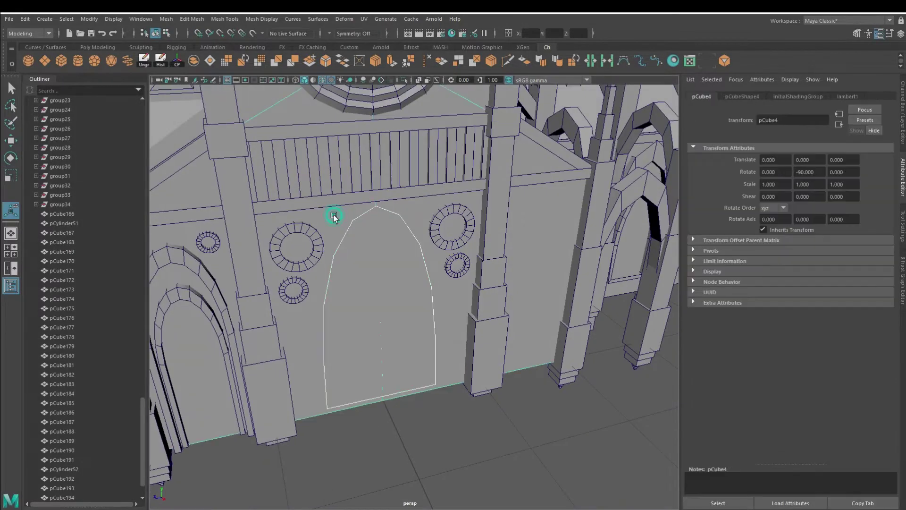
pyautogui.click(212, 21)
pyautogui.moveTo(185, 42)
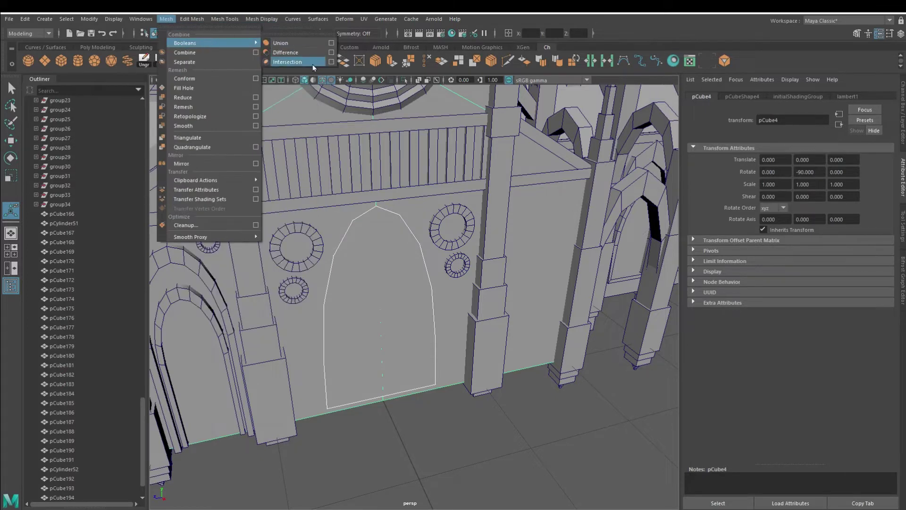
# - Intersect the door cutter with the portal via Mesh > Booleans > Intersection
pyautogui.click(297, 37)
pyautogui.click(286, 54)
pyautogui.moveTo(387, 302)
pyautogui.keyDown('alt'); pyautogui.mouseDown()
pyautogui.moveTo(396, 269)
pyautogui.moveTo(441, 339)
pyautogui.mouseUp(); pyautogui.keyUp('alt')
# - Select the round windows beside the door and reposition them around the portal
pyautogui.press('w')
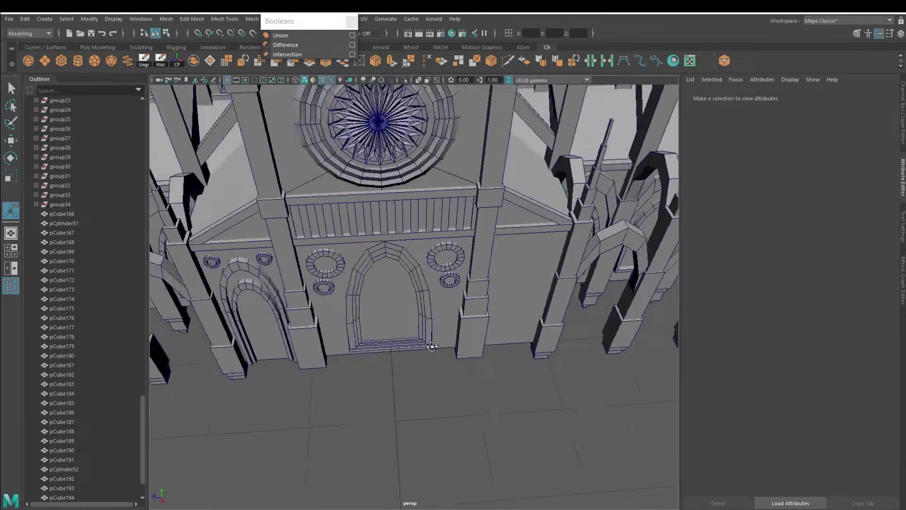
pyautogui.click(366, 232)
pyautogui.keyDown('shift'); pyautogui.click(560, 231); pyautogui.keyUp('shift')
pyautogui.keyDown('alt'); pyautogui.moveTo(556, 270); pyautogui.dragTo(342, 230); pyautogui.keyUp('alt')
pyautogui.click(343, 220)
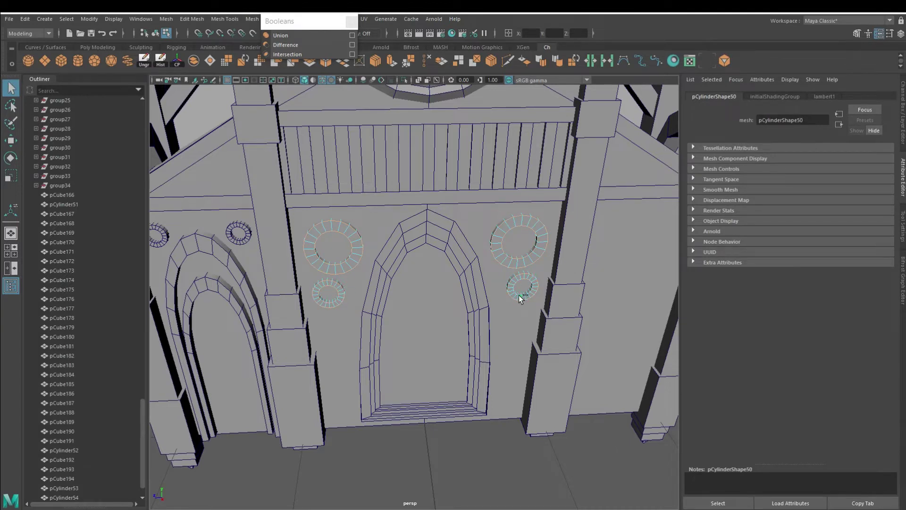
pyautogui.keyDown('alt'); pyautogui.moveTo(352, 123); pyautogui.dragTo(370, 186); pyautogui.keyUp('alt')
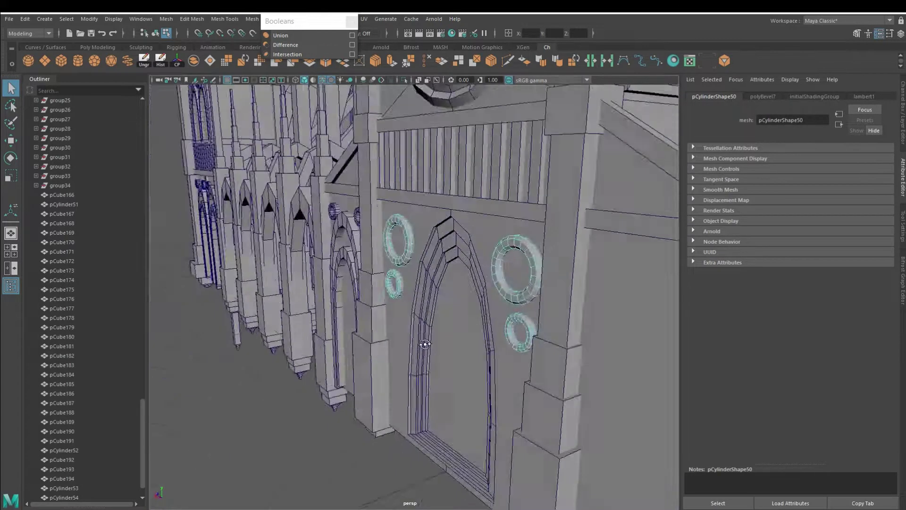
pyautogui.keyDown('alt'); pyautogui.moveTo(425, 236); pyautogui.dragTo(507, 307); pyautogui.keyUp('alt')
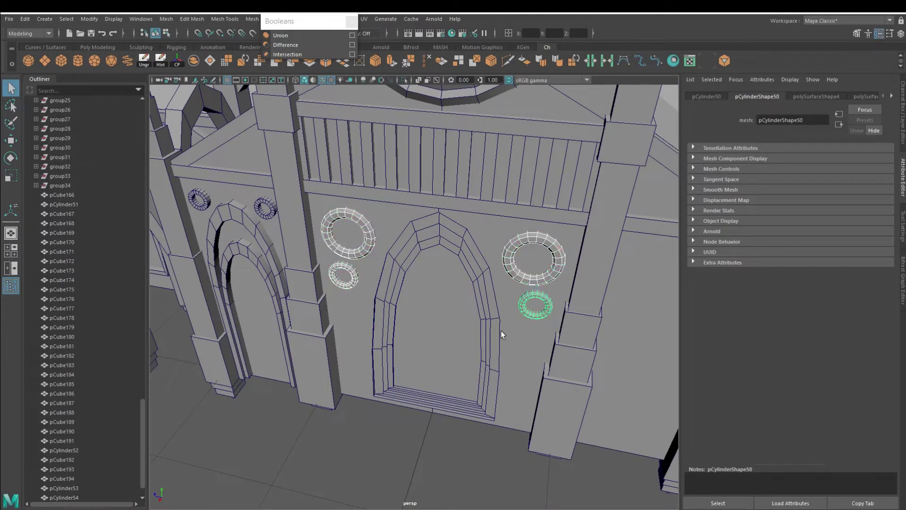
pyautogui.moveTo(579, 245)
pyautogui.keyDown('alt'); pyautogui.mouseDown()
pyautogui.moveTo(501, 263)
pyautogui.moveTo(581, 429)
pyautogui.mouseUp(); pyautogui.keyUp('alt')
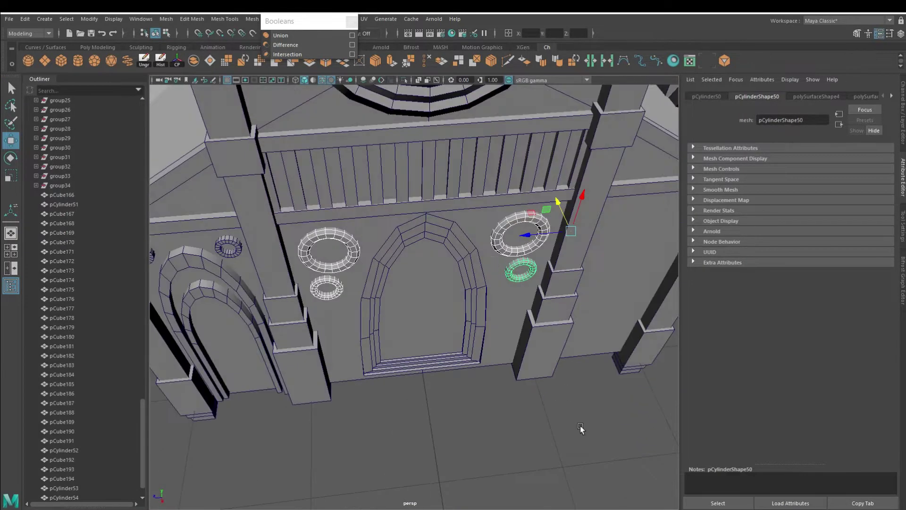
pyautogui.click(469, 457)
pyautogui.moveTo(469, 457)
pyautogui.keyDown('alt'); pyautogui.mouseDown()
pyautogui.moveTo(452, 338)
pyautogui.moveTo(389, 361)
pyautogui.mouseUp(); pyautogui.keyUp('alt')
# - Select and frame the door arch, then pick the small ring above the side arch
pyautogui.press('b')
pyautogui.click(14, 143)
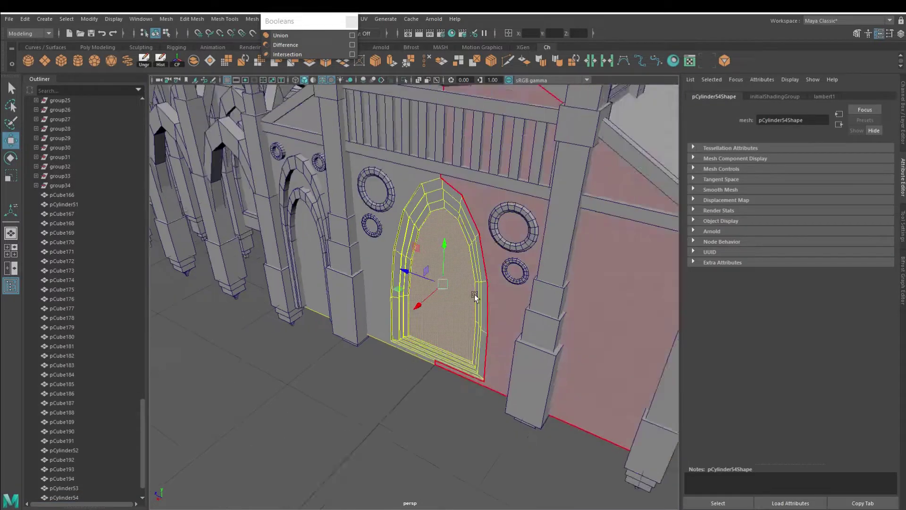
pyautogui.press('f')
pyautogui.moveTo(441, 290)
pyautogui.keyDown('alt'); pyautogui.mouseDown()
pyautogui.moveTo(413, 245)
pyautogui.moveTo(433, 305)
pyautogui.moveTo(465, 327)
pyautogui.mouseUp(); pyautogui.keyUp('alt')
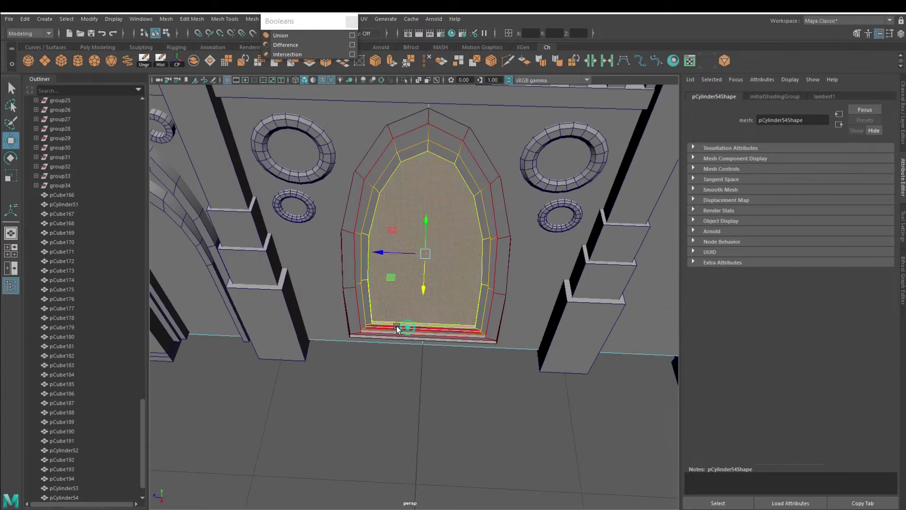
pyautogui.scroll(-5, 397, 328)
pyautogui.click(499, 415)
pyautogui.moveTo(498, 415)
pyautogui.keyDown('alt'); pyautogui.mouseDown()
pyautogui.moveTo(457, 342)
pyautogui.moveTo(349, 213)
pyautogui.moveTo(400, 190)
pyautogui.mouseUp(); pyautogui.keyUp('alt')
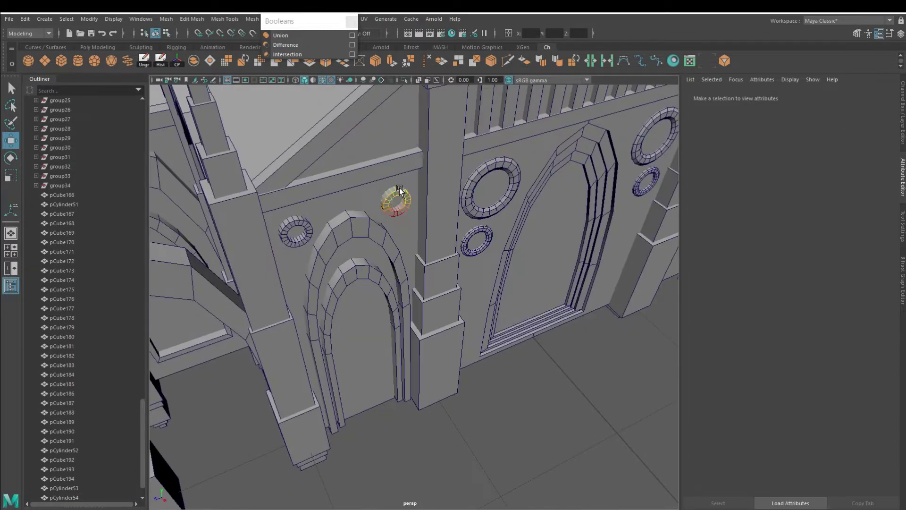
pyautogui.click(399, 190)
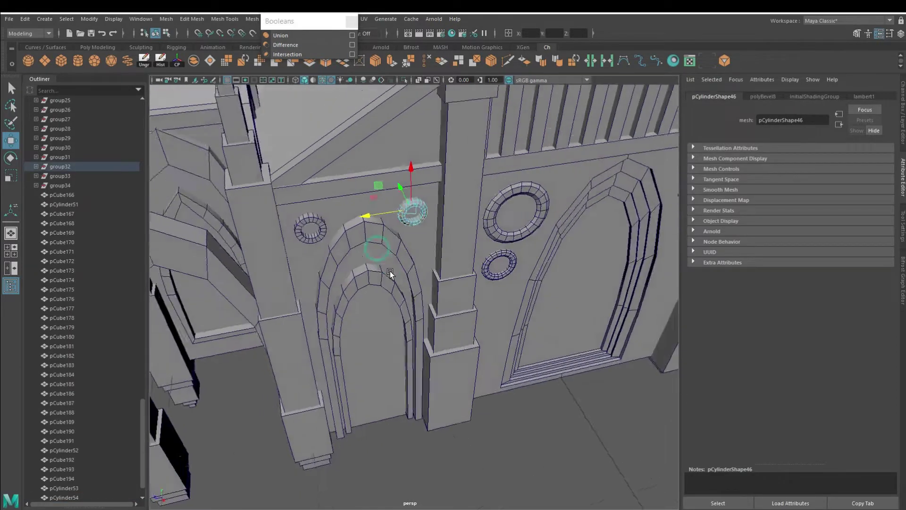
# - Bevel the ring left of the arch and the side door arch frame
pyautogui.scroll(5, 390, 271)
pyautogui.click(307, 282)
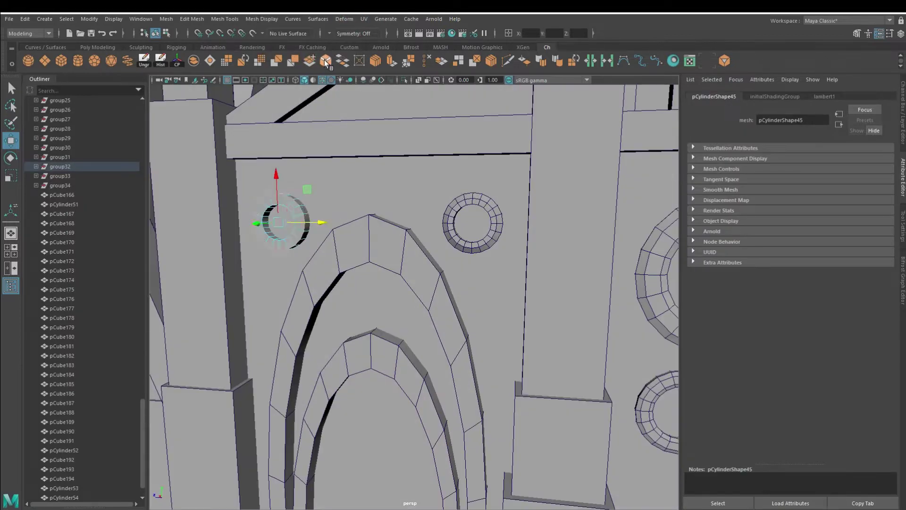
pyautogui.click(326, 60)
pyautogui.scroll(-5, 298, 273)
pyautogui.click(411, 283)
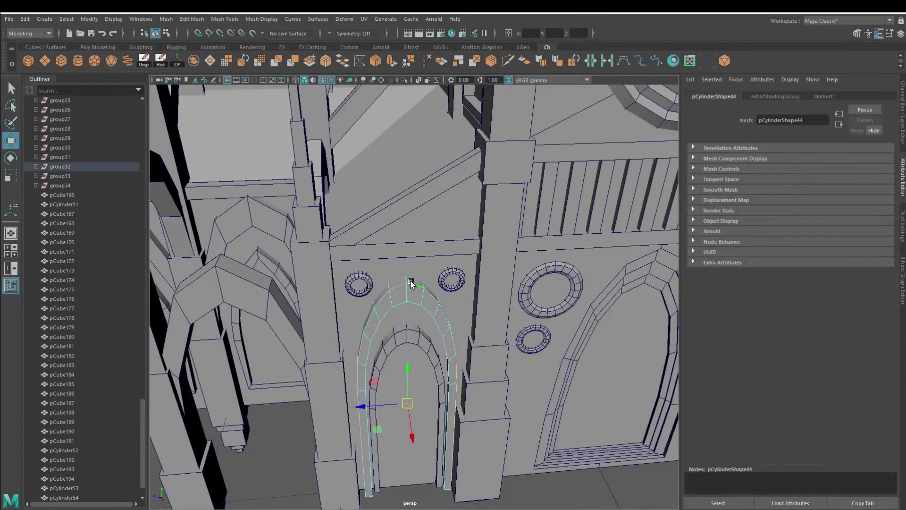
pyautogui.click(308, 63)
pyautogui.scroll(3, 412, 325)
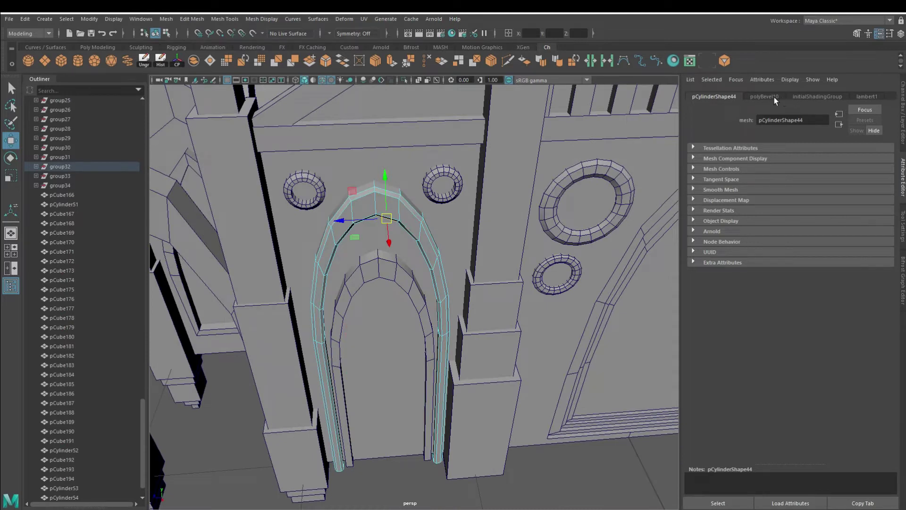
pyautogui.click(764, 96)
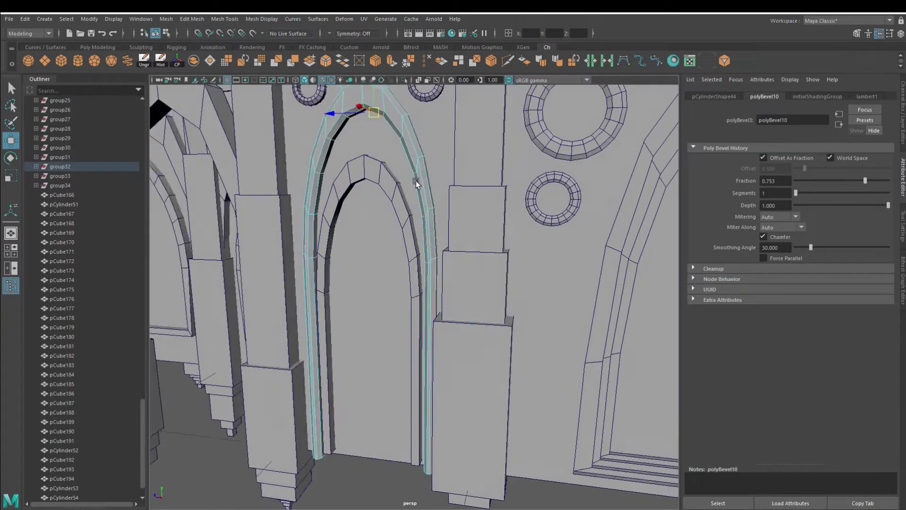
# - Select the inner arch's edges and bevel them
pyautogui.keyDown('alt'); pyautogui.moveTo(416, 183); pyautogui.dragTo(376, 162); pyautogui.keyUp('alt')
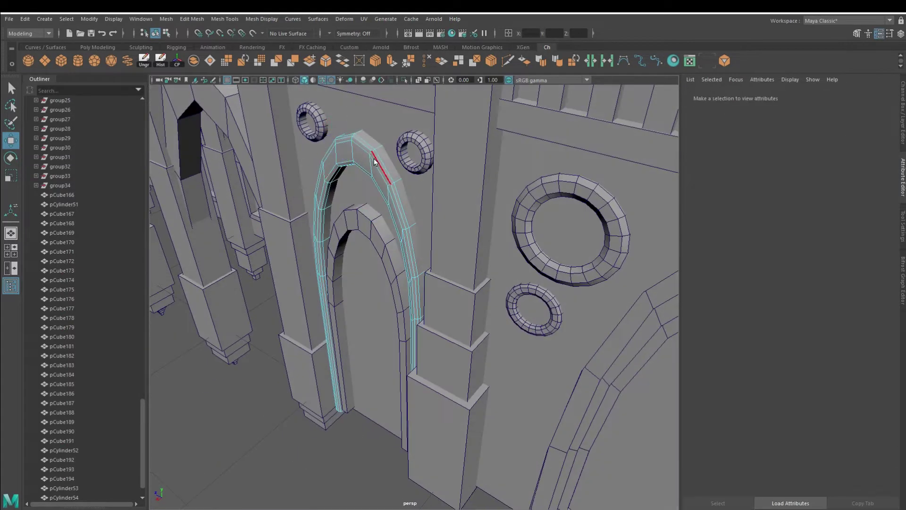
pyautogui.click(376, 162)
pyautogui.keyDown('alt'); pyautogui.moveTo(398, 414); pyautogui.dragTo(370, 248); pyautogui.keyUp('alt')
pyautogui.click(363, 247)
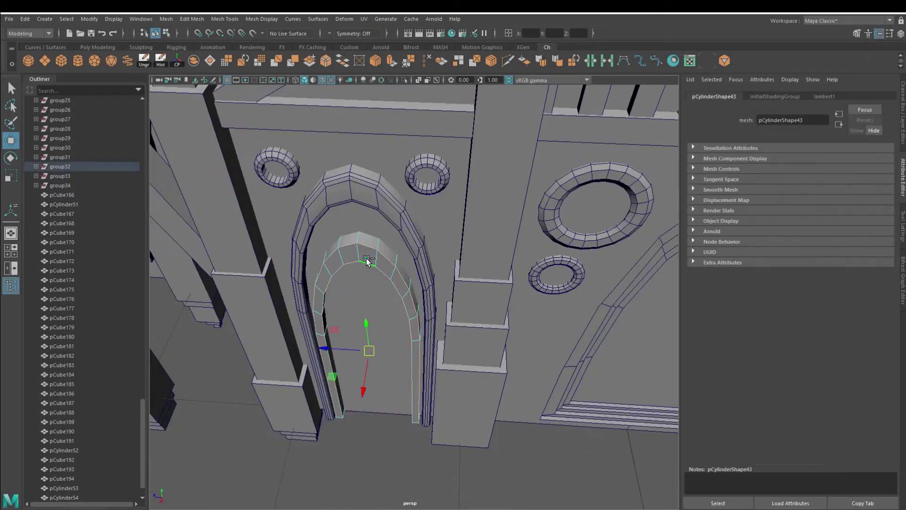
pyautogui.click(359, 61)
pyautogui.keyDown('alt'); pyautogui.moveTo(397, 292); pyautogui.dragTo(369, 275); pyautogui.keyUp('alt')
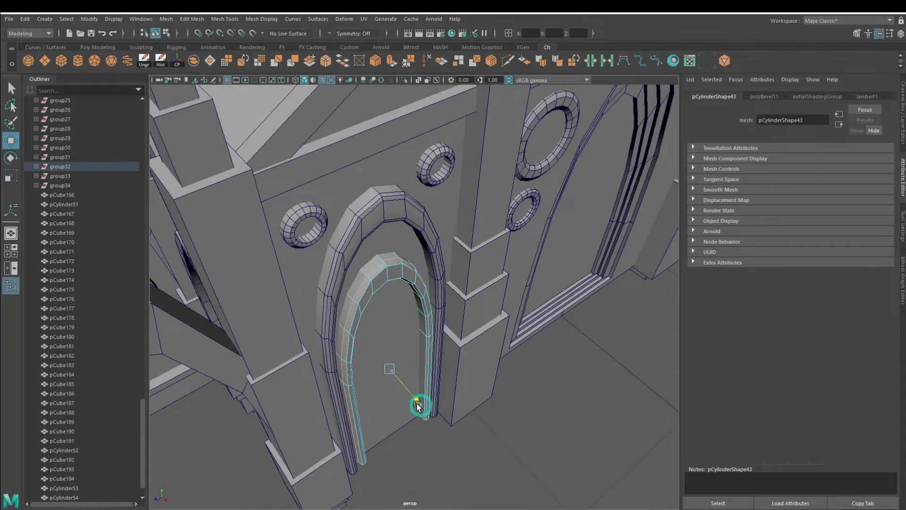
pyautogui.keyDown('alt'); pyautogui.moveTo(417, 406); pyautogui.dragTo(378, 392); pyautogui.keyUp('alt')
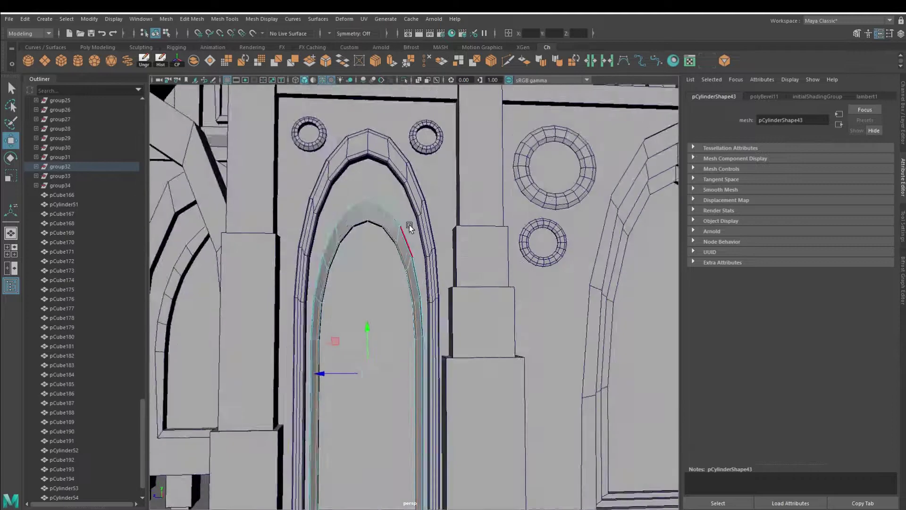
pyautogui.moveTo(410, 228)
pyautogui.keyDown('alt'); pyautogui.mouseDown()
pyautogui.moveTo(359, 264)
pyautogui.moveTo(336, 379)
pyautogui.moveTo(385, 375)
pyautogui.moveTo(374, 312)
pyautogui.mouseUp(); pyautogui.keyUp('alt')
# - Scale the inner arch along its height and bridge the open edges at its base
pyautogui.press('r')
pyautogui.moveTo(374, 311)
pyautogui.mouseDown()
pyautogui.moveTo(339, 307)
pyautogui.moveTo(305, 274)
pyautogui.mouseUp()
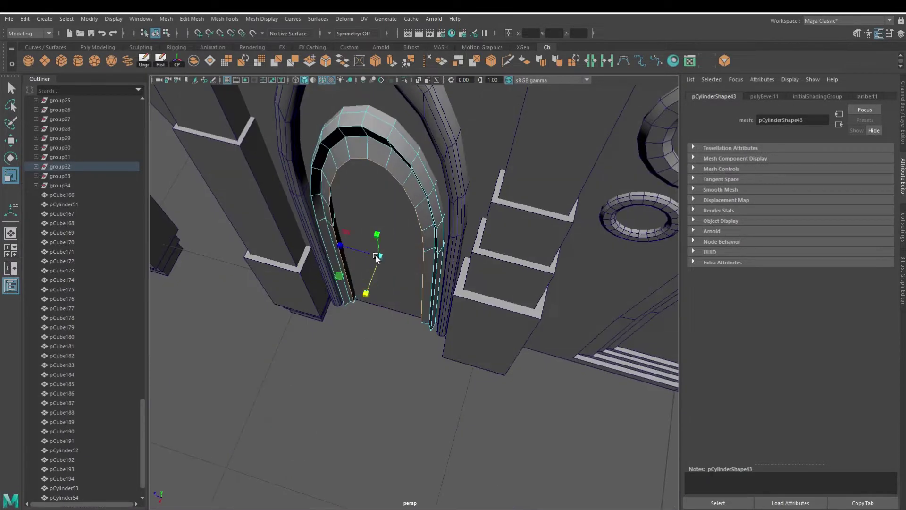
pyautogui.moveTo(304, 274); pyautogui.dragTo(283, 257, button='right')
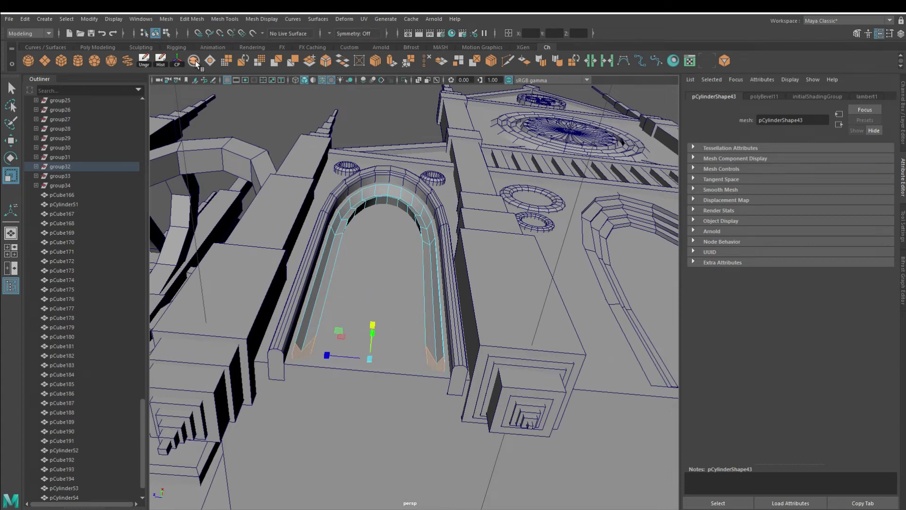
pyautogui.click(333, 61)
pyautogui.moveTo(359, 283)
pyautogui.keyDown('alt'); pyautogui.mouseDown()
pyautogui.moveTo(401, 368)
pyautogui.moveTo(401, 213)
pyautogui.moveTo(370, 157)
pyautogui.moveTo(372, 320)
pyautogui.mouseUp(); pyautogui.keyUp('alt')
pyautogui.click(408, 377)
# - Select the door's inner face together with the bottom step faces
pyautogui.press('w')
pyautogui.scroll(-5, 408, 377)
pyautogui.click(406, 298)
pyautogui.press('F8')
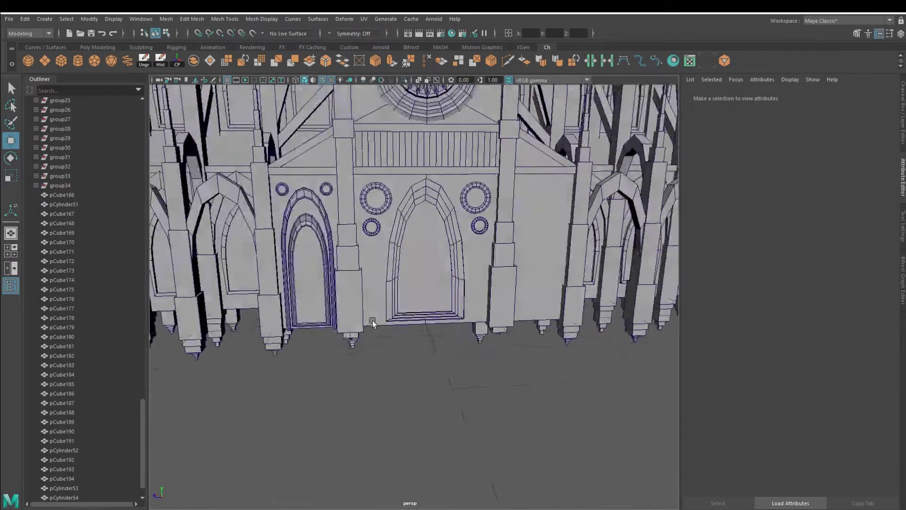
pyautogui.scroll(4, 391, 208)
pyautogui.press('F11')
pyautogui.scroll(2, 378, 134)
pyautogui.click(390, 302)
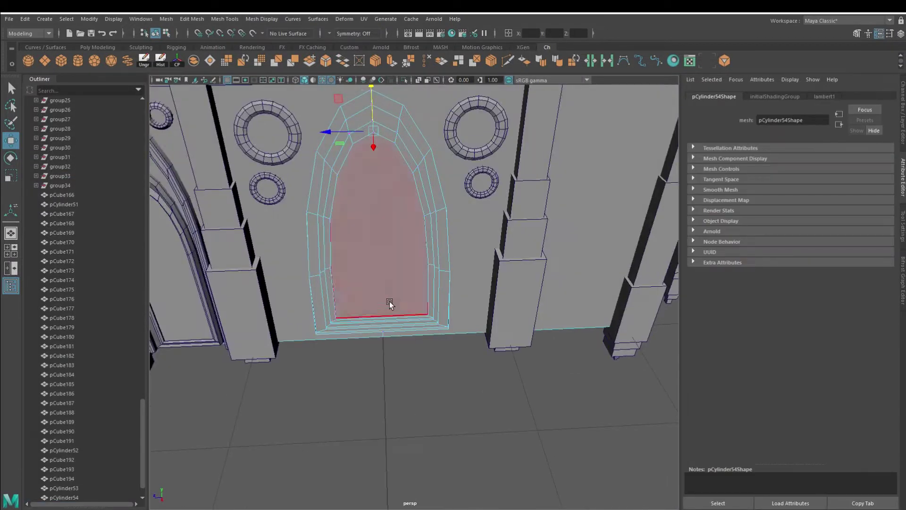
pyautogui.keyDown('shift'); pyautogui.click(387, 330); pyautogui.keyUp('shift')
pyautogui.scroll(3, 414, 362)
pyautogui.scroll(-4, 359, 362)
# - Split the door face with a vertical cut and extrude the door faces slightly
pyautogui.click(394, 214)
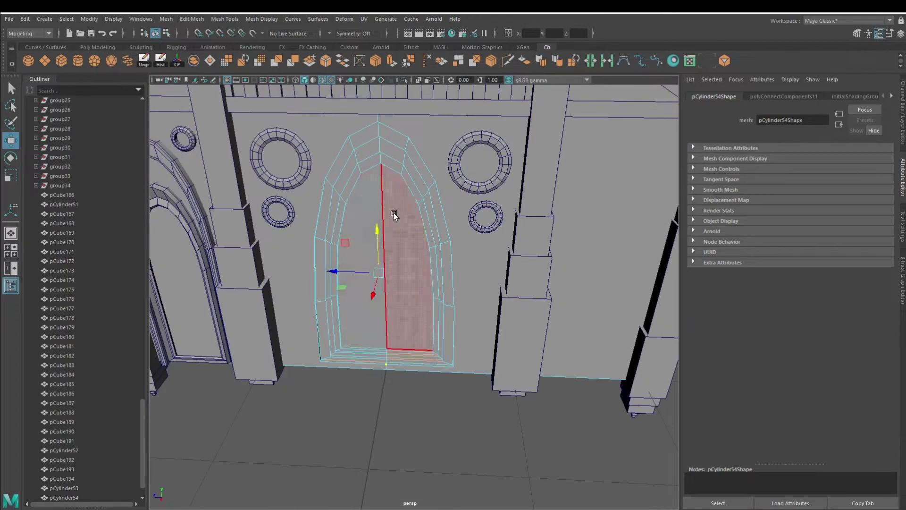
pyautogui.hotkey('ctrl', 'e')
pyautogui.moveTo(406, 226)
pyautogui.keyDown('alt'); pyautogui.mouseDown()
pyautogui.moveTo(420, 234)
pyautogui.moveTo(528, 141)
pyautogui.mouseUp(); pyautogui.keyUp('alt')
pyautogui.moveTo(367, 254)
pyautogui.keyDown('alt'); pyautogui.mouseDown()
pyautogui.moveTo(429, 249)
pyautogui.moveTo(318, 299)
pyautogui.mouseUp(); pyautogui.keyUp('alt')
pyautogui.press('q')
pyautogui.click(446, 398)
pyautogui.moveTo(445, 397)
pyautogui.keyDown('alt'); pyautogui.mouseDown()
pyautogui.moveTo(401, 340)
pyautogui.moveTo(406, 359)
pyautogui.mouseUp(); pyautogui.keyUp('alt')
pyautogui.scroll(-3, 406, 359)
pyautogui.scroll(5, 403, 425)
# - Select the small gable-window rings and nudge them closer together
pyautogui.scroll(3, 404, 441)
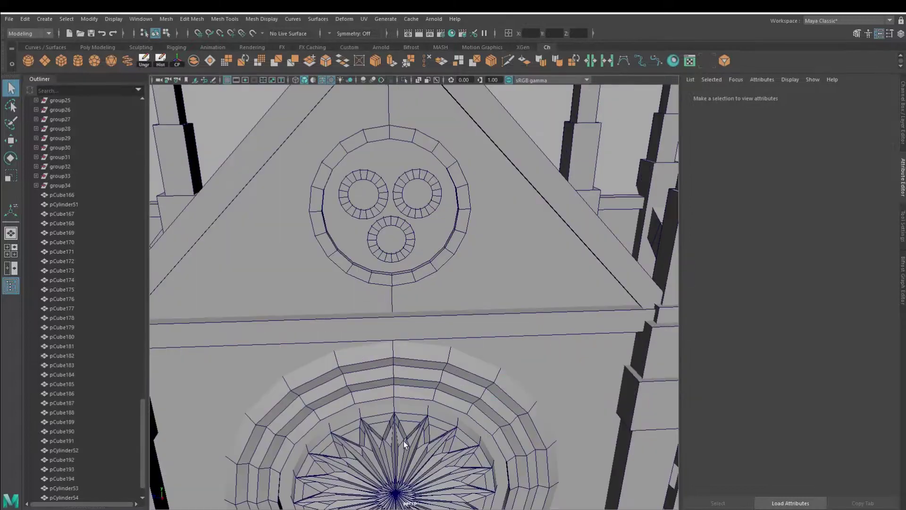
pyautogui.click(409, 236)
pyautogui.click(10, 140)
pyautogui.click(341, 177)
pyautogui.click(437, 160)
pyautogui.moveTo(390, 241)
pyautogui.keyDown('alt'); pyautogui.mouseDown(button='middle')
pyautogui.moveTo(289, 138)
pyautogui.moveTo(350, 245)
pyautogui.mouseUp(button='middle'); pyautogui.keyUp('alt')
pyautogui.click(350, 244)
pyautogui.rightClick(350, 244)
pyautogui.click(338, 231)
pyautogui.press('q')
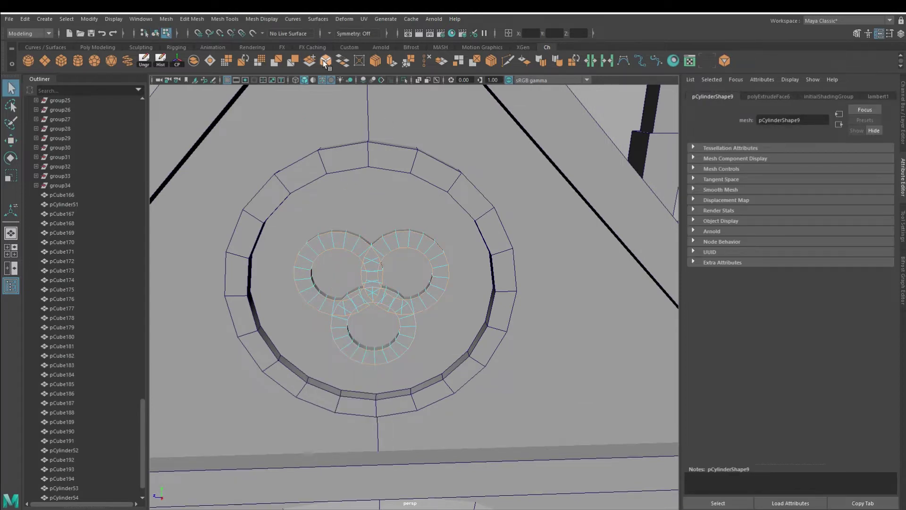
pyautogui.click(394, 256)
# - Try sliding the left small ring sideways, then undo that move
pyautogui.keyDown('alt'); pyautogui.moveTo(394, 256); pyautogui.dragTo(349, 255, button='middle'); pyautogui.keyUp('alt')
pyautogui.press('w')
pyautogui.click(369, 195)
pyautogui.click(320, 195)
pyautogui.moveTo(267, 203); pyautogui.dragTo(281, 210)
pyautogui.hotkey('ctrl', 'z')
# - Enlarge the small rings with the Scale tool, then reselect all the inner rings
pyautogui.click(10, 176)
pyautogui.moveTo(298, 181); pyautogui.dragTo(296, 185)
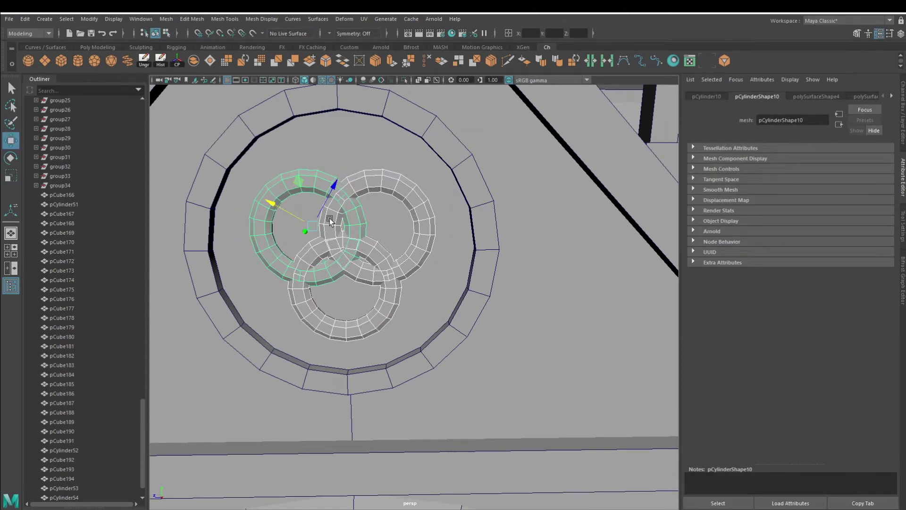
pyautogui.scroll(-5, 330, 220)
pyautogui.scroll(5, 457, 170)
pyautogui.click(324, 79)
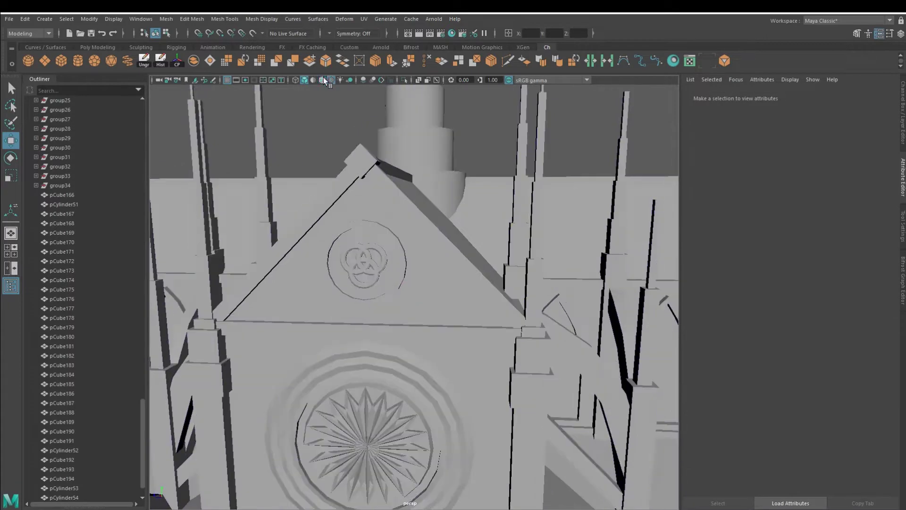
pyautogui.click(390, 212)
pyautogui.keyDown('alt'); pyautogui.moveTo(359, 227); pyautogui.dragTo(317, 263); pyautogui.keyUp('alt')
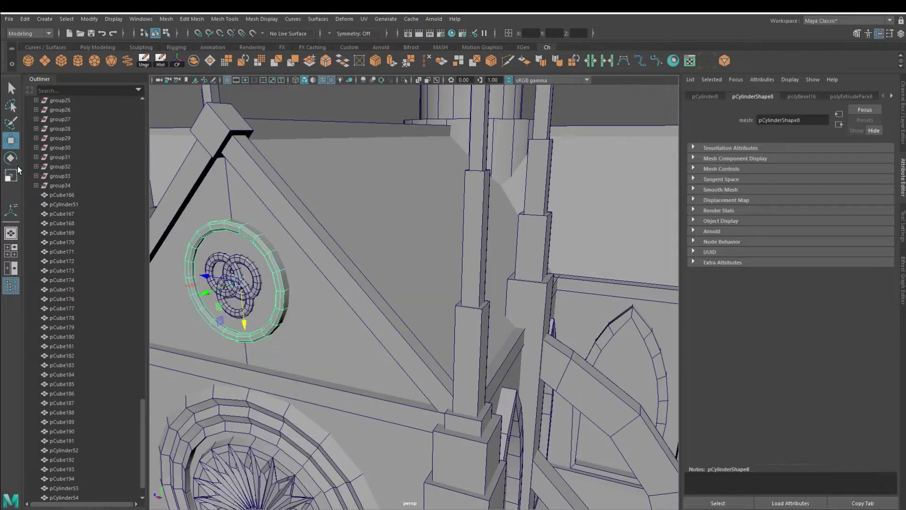
pyautogui.click(11, 176)
pyautogui.scroll(5, 288, 292)
pyautogui.press('w')
pyautogui.click(289, 333)
pyautogui.click(237, 270)
pyautogui.scroll(-10, 413, 187)
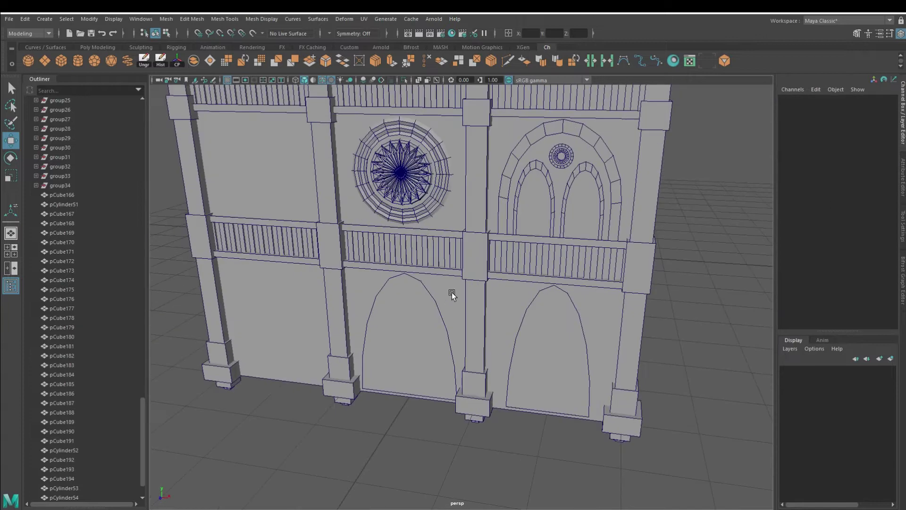
# - Boolean-intersect the arch wall mesh with the first doorway
pyautogui.click(452, 293)
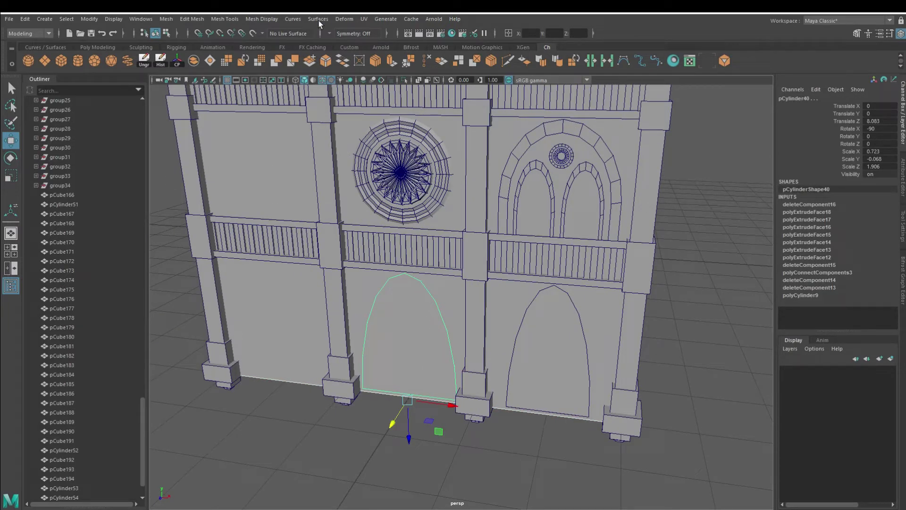
pyautogui.click(344, 19)
pyautogui.click(163, 19)
pyautogui.moveTo(186, 42)
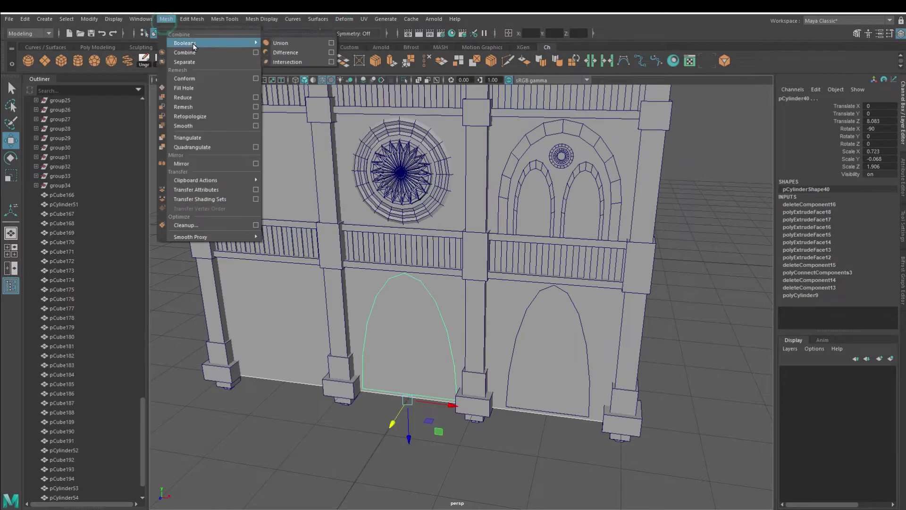
pyautogui.click(284, 61)
pyautogui.moveTo(542, 358)
pyautogui.keyDown('alt'); pyautogui.mouseDown()
pyautogui.moveTo(522, 401)
pyautogui.moveTo(551, 405)
pyautogui.moveTo(537, 378)
pyautogui.mouseUp(); pyautogui.keyUp('alt')
pyautogui.click(522, 401)
# - Boolean-intersect the right doorway's door with its arch to frame it
pyautogui.keyDown('alt'); pyautogui.moveTo(536, 378); pyautogui.dragTo(514, 392, button='middle'); pyautogui.keyUp('alt')
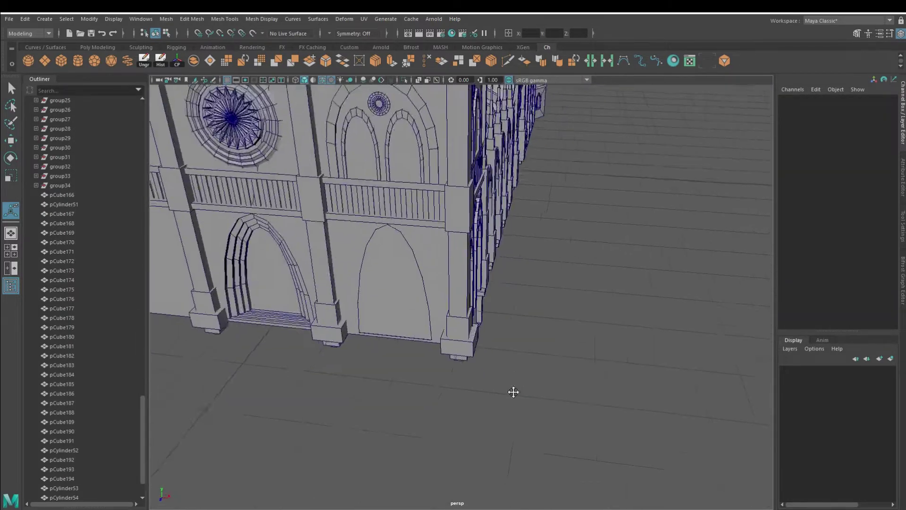
pyautogui.scroll(3, 513, 392)
pyautogui.click(477, 281)
pyautogui.click(224, 19)
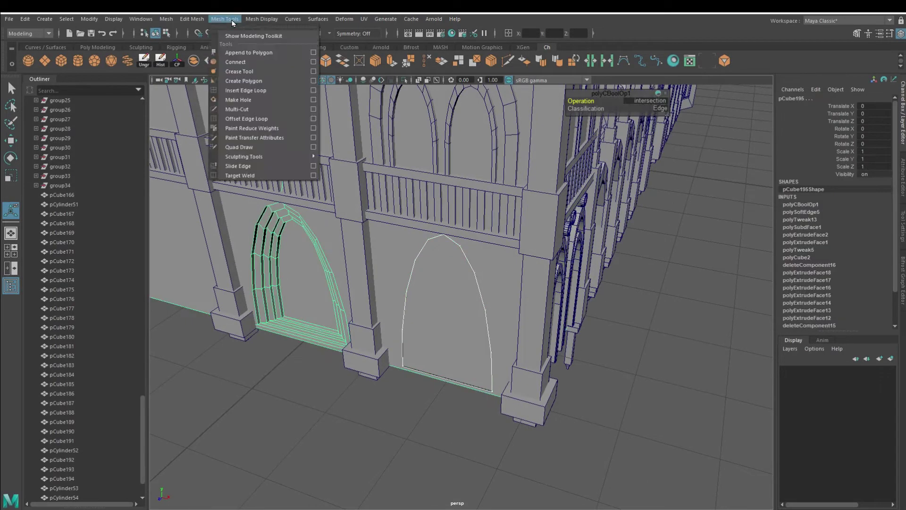
pyautogui.moveTo(185, 42)
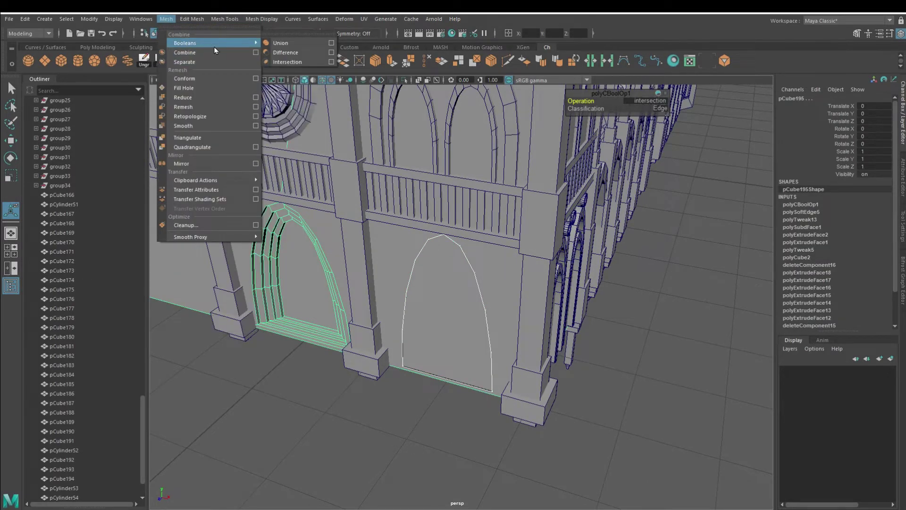
pyautogui.click(282, 62)
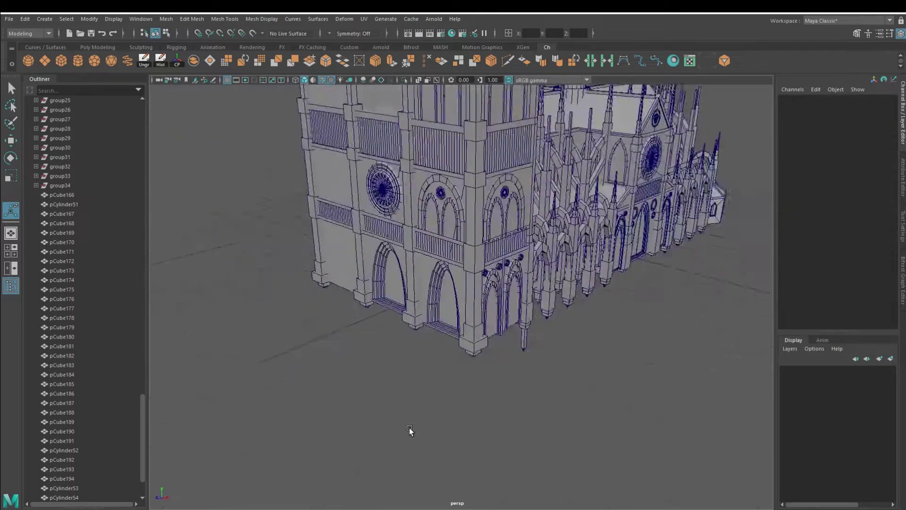
pyautogui.press('F10')
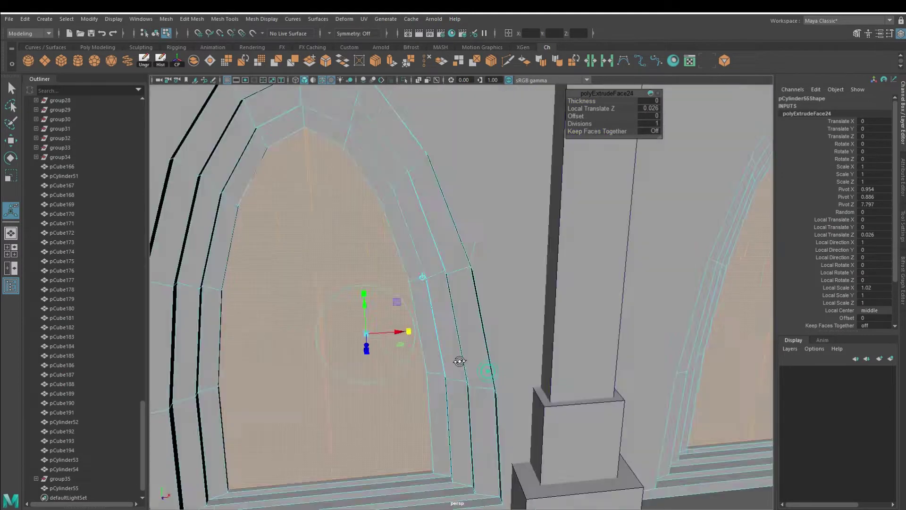
# - Select an edge loop around both door arches in Edge mode
pyautogui.keyDown('alt'); pyautogui.moveTo(411, 310); pyautogui.dragTo(391, 341); pyautogui.keyUp('alt')
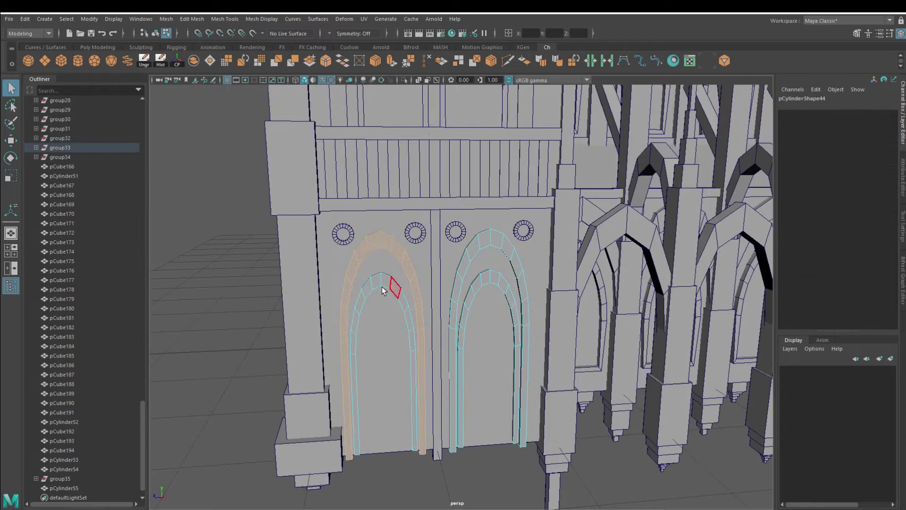
pyautogui.keyDown('alt'); pyautogui.moveTo(382, 287); pyautogui.dragTo(410, 350); pyautogui.keyUp('alt')
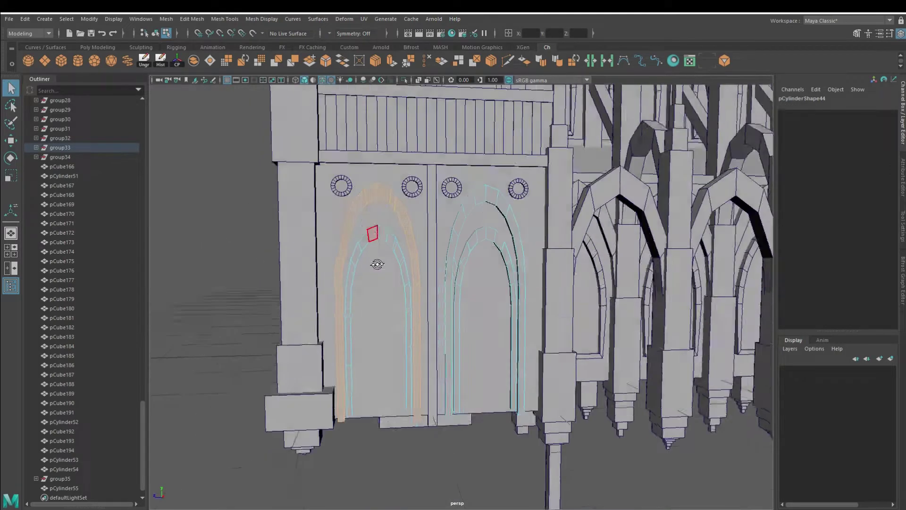
pyautogui.scroll(-5, 531, 195)
pyautogui.scroll(5, 531, 195)
pyautogui.keyDown('alt'); pyautogui.moveTo(531, 194); pyautogui.dragTo(425, 189); pyautogui.keyUp('alt')
pyautogui.moveTo(395, 184); pyautogui.dragTo(395, 147, button='right')
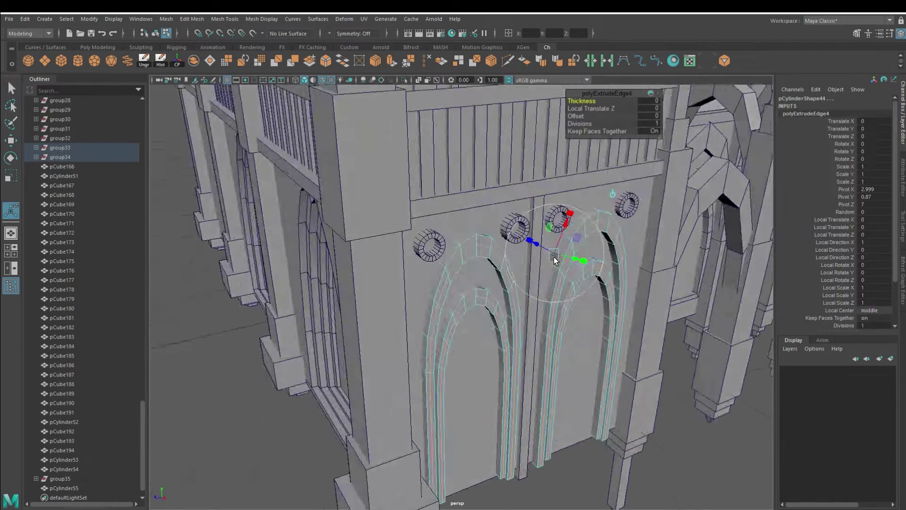
pyautogui.keyDown('alt'); pyautogui.moveTo(550, 253); pyautogui.dragTo(536, 249); pyautogui.keyUp('alt')
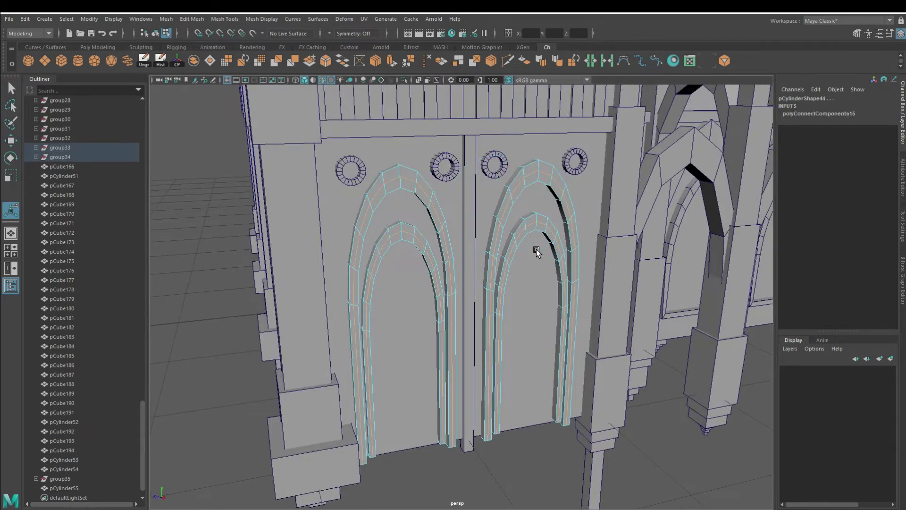
pyautogui.press('w')
pyautogui.scroll(4, 482, 329)
pyautogui.doubleClick(435, 303)
# - Set the Move tool's axis orientation to World
pyautogui.click(902, 226)
pyautogui.click(902, 177)
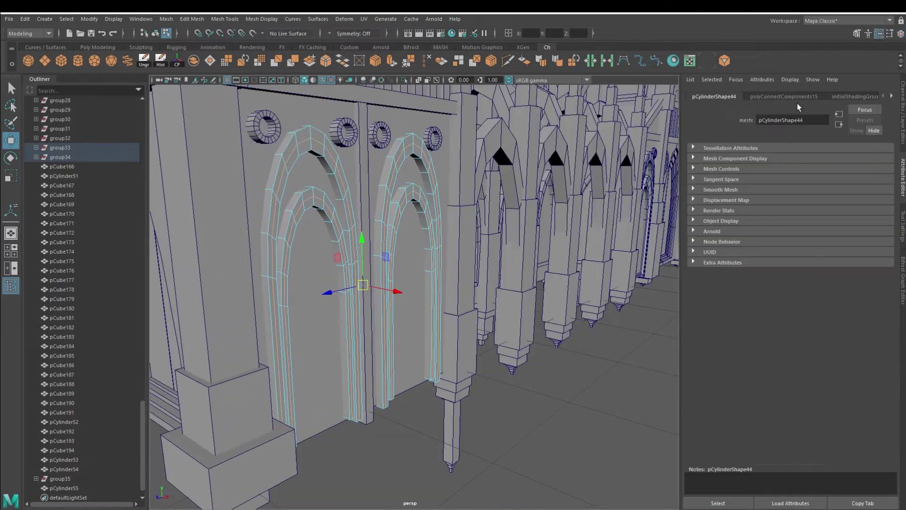
pyautogui.rightClick(903, 236)
pyautogui.click(756, 111)
pyautogui.click(770, 119)
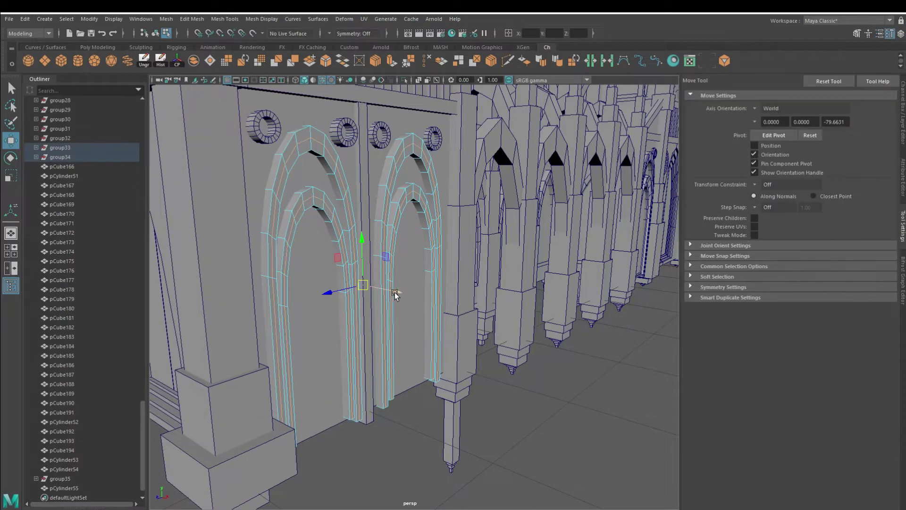
# - Select the left and right door arches, then clear the selection
pyautogui.keyDown('alt'); pyautogui.moveTo(396, 293); pyautogui.dragTo(292, 336); pyautogui.keyUp('alt')
pyautogui.click(292, 336)
pyautogui.click(350, 207)
pyautogui.keyDown('alt'); pyautogui.moveTo(360, 283); pyautogui.dragTo(314, 295); pyautogui.keyUp('alt')
pyautogui.click(244, 191)
# - Frame the whole wall and select the upper twin window arches
pyautogui.click(191, 175)
pyautogui.moveTo(189, 177)
pyautogui.keyDown('alt'); pyautogui.mouseDown()
pyautogui.moveTo(457, 304)
pyautogui.moveTo(545, 367)
pyautogui.moveTo(369, 302)
pyautogui.mouseUp(); pyautogui.keyUp('alt')
pyautogui.moveTo(315, 331)
pyautogui.keyDown('alt'); pyautogui.mouseDown()
pyautogui.moveTo(401, 353)
pyautogui.moveTo(354, 381)
pyautogui.mouseUp(); pyautogui.keyUp('alt')
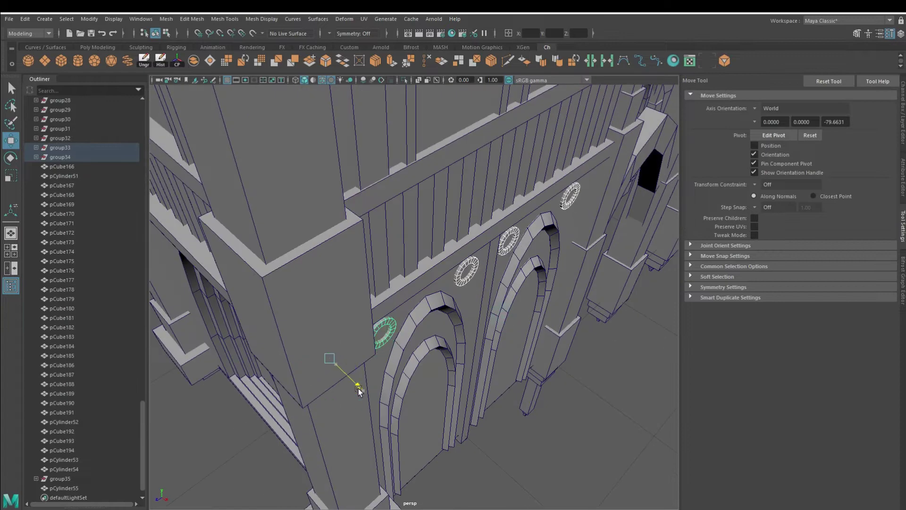
pyautogui.scroll(-5, 496, 381)
pyautogui.keyDown('alt'); pyautogui.moveTo(496, 381); pyautogui.dragTo(446, 347); pyautogui.keyUp('alt')
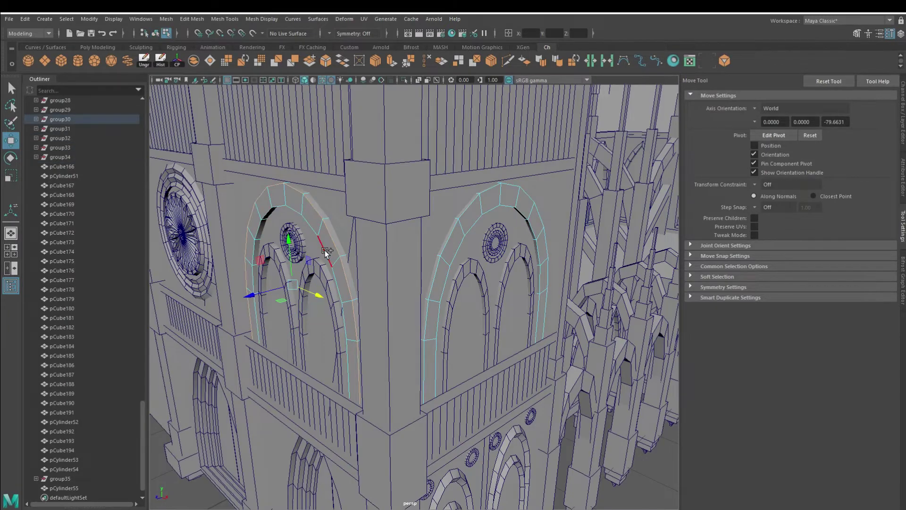
pyautogui.click(445, 235)
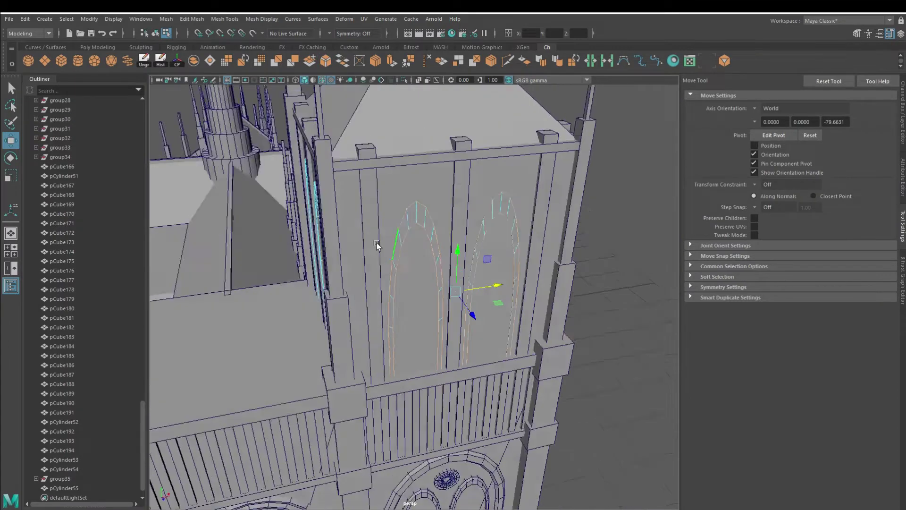
pyautogui.click(505, 185)
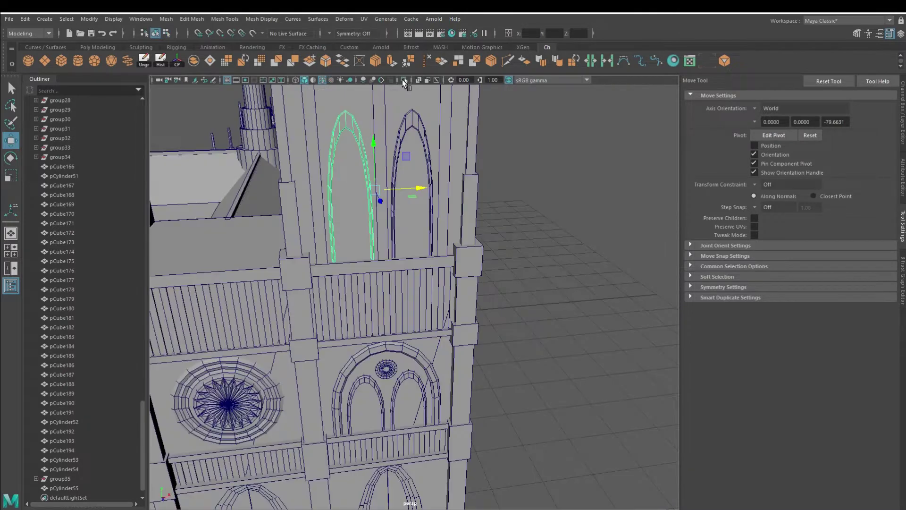
# - Isolate the arch frame and fill its open centre with a face using Fill Hole
pyautogui.click(404, 80)
pyautogui.press('f')
pyautogui.moveTo(395, 260)
pyautogui.keyDown('alt'); pyautogui.mouseDown()
pyautogui.moveTo(387, 340)
pyautogui.moveTo(359, 307)
pyautogui.moveTo(368, 240)
pyautogui.moveTo(423, 299)
pyautogui.moveTo(408, 328)
pyautogui.mouseUp(); pyautogui.keyUp('alt')
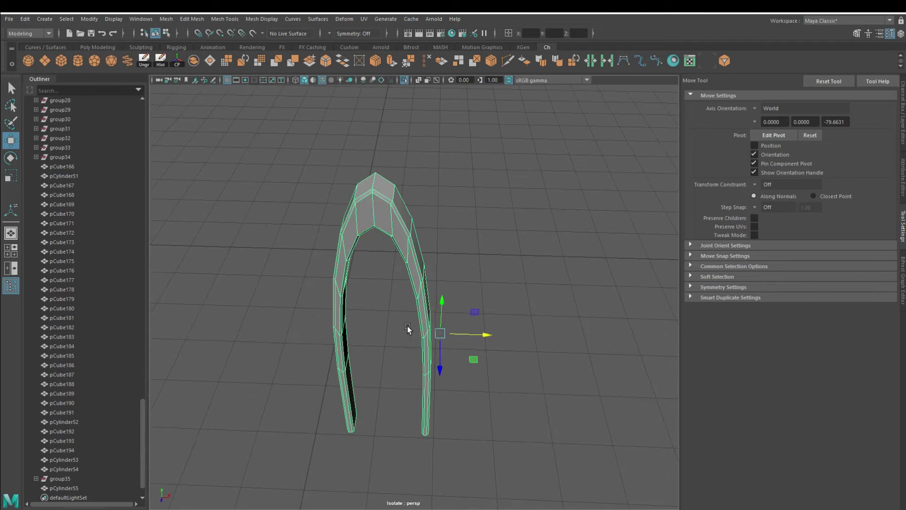
pyautogui.moveTo(381, 232); pyautogui.dragTo(383, 255, button='right')
pyautogui.moveTo(383, 255)
pyautogui.keyDown('alt'); pyautogui.mouseDown()
pyautogui.moveTo(350, 333)
pyautogui.moveTo(360, 374)
pyautogui.moveTo(364, 358)
pyautogui.mouseUp(); pyautogui.keyUp('alt')
pyautogui.scroll(2, 349, 359)
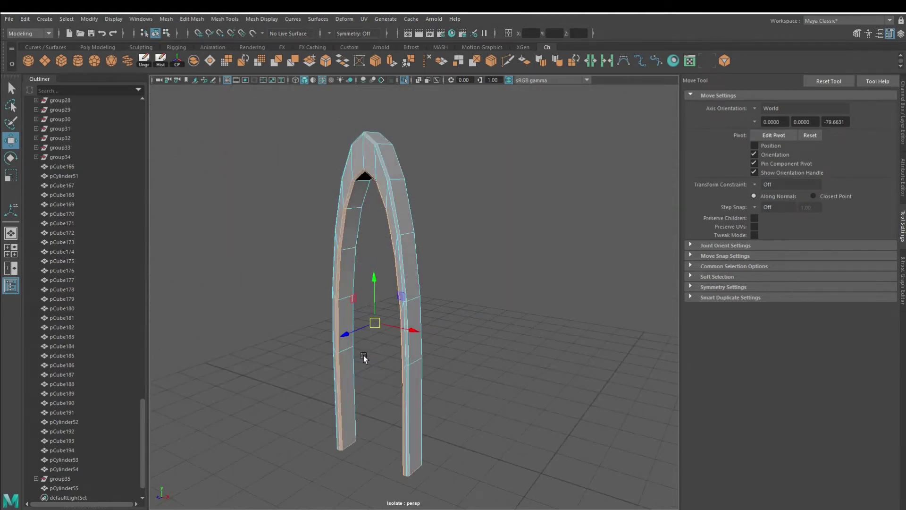
pyautogui.moveTo(351, 253); pyautogui.dragTo(355, 347, button='right')
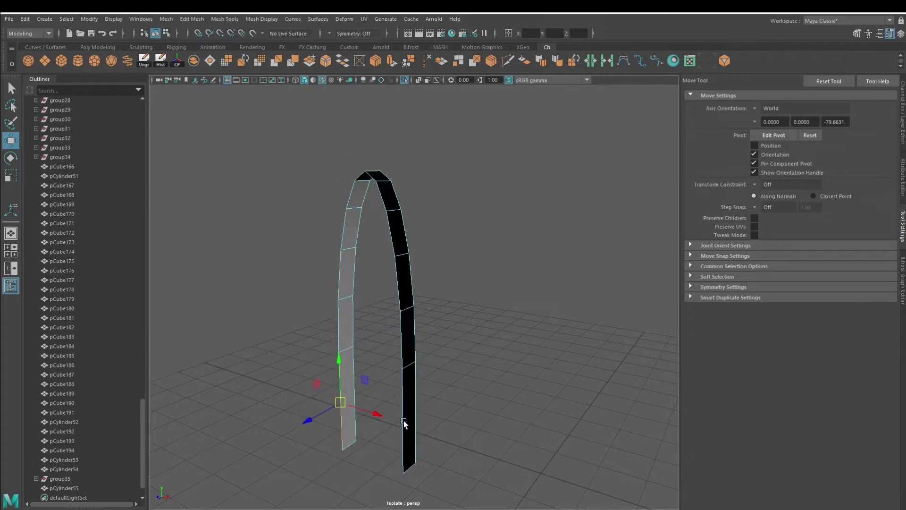
pyautogui.keyDown('alt'); pyautogui.moveTo(367, 371); pyautogui.dragTo(427, 392); pyautogui.keyUp('alt')
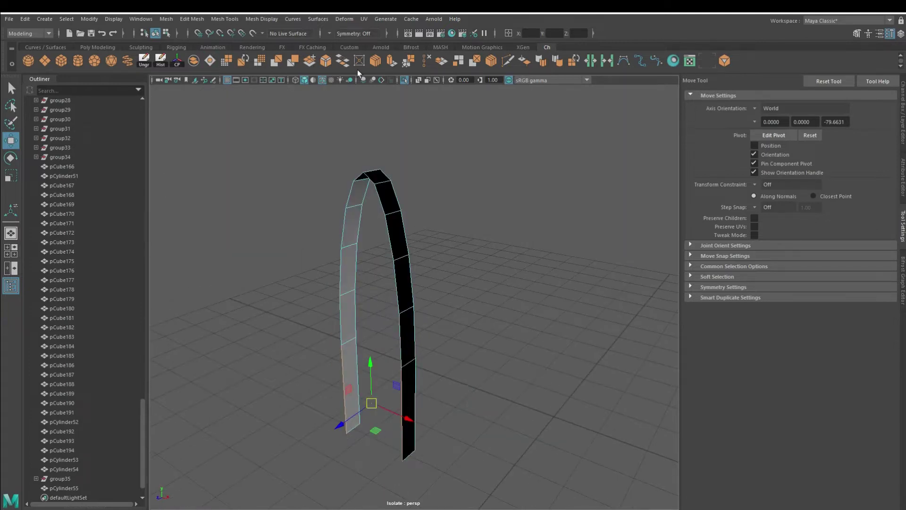
pyautogui.keyDown('alt'); pyautogui.moveTo(359, 90); pyautogui.dragTo(380, 367); pyautogui.keyUp('alt')
pyautogui.press('t')
pyautogui.click(210, 61)
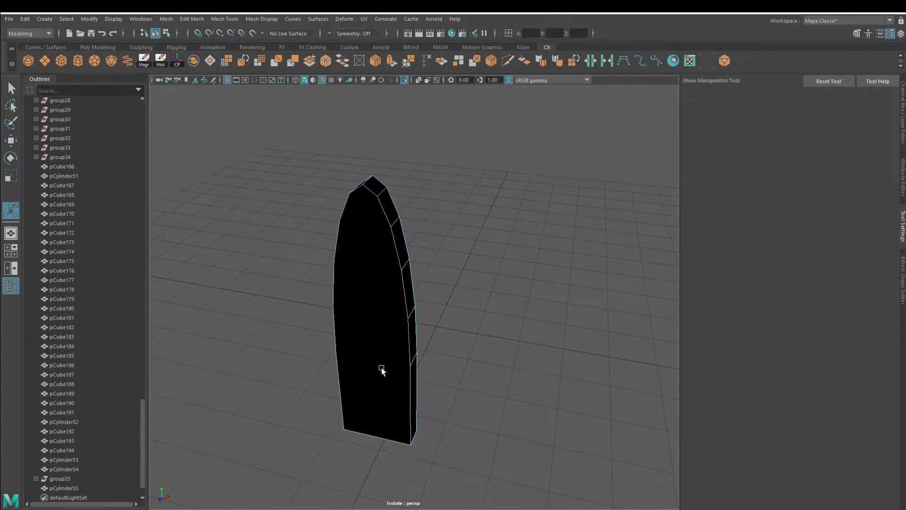
# - Return to Object mode and show the full building around the new pane
pyautogui.press('q')
pyautogui.moveTo(416, 288); pyautogui.dragTo(558, 195, button='right')
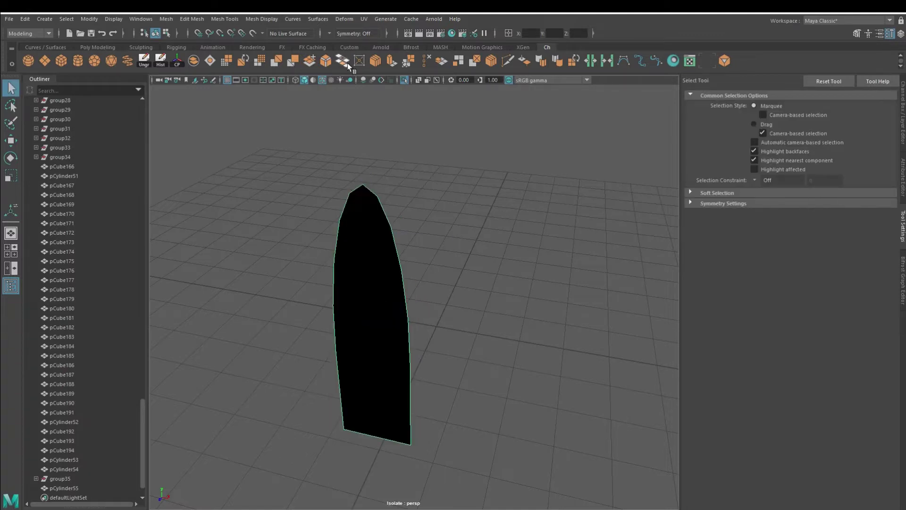
pyautogui.press('r')
pyautogui.keyDown('alt'); pyautogui.moveTo(359, 213); pyautogui.dragTo(434, 156); pyautogui.keyUp('alt')
pyautogui.click(404, 80)
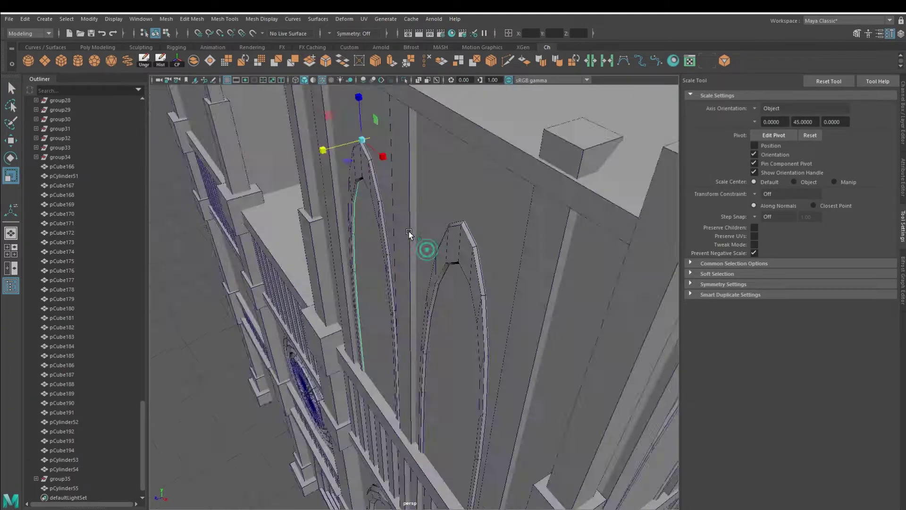
pyautogui.keyDown('alt'); pyautogui.moveTo(409, 234); pyautogui.dragTo(415, 249); pyautogui.keyUp('alt')
pyautogui.press('w')
pyautogui.hotkey('ctrl', 'a')
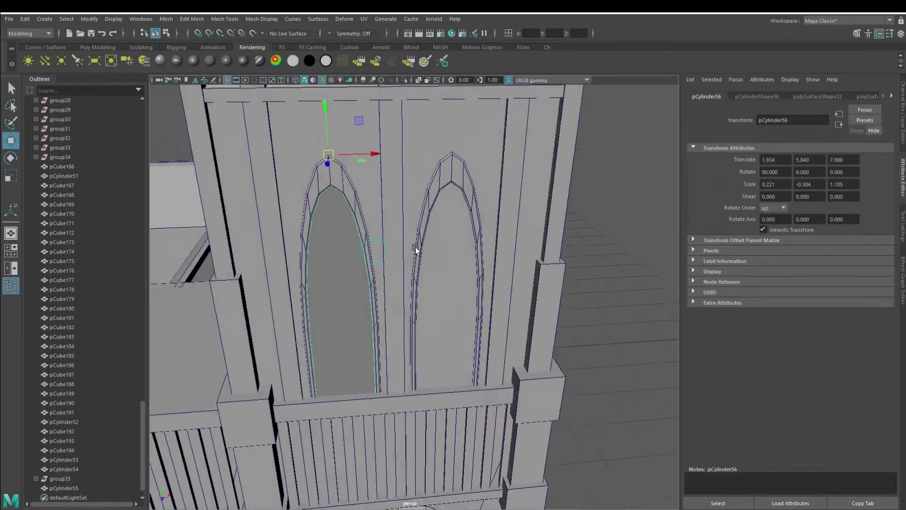
# - Duplicate the right arch's pane, rotating and moving the copy into the next arch
pyautogui.click(406, 218)
pyautogui.moveTo(495, 337)
pyautogui.keyDown('alt'); pyautogui.mouseDown()
pyautogui.moveTo(395, 216)
pyautogui.moveTo(407, 304)
pyautogui.moveTo(376, 183)
pyautogui.mouseUp(); pyautogui.keyUp('alt')
pyautogui.hotkey('ctrl', 'd')
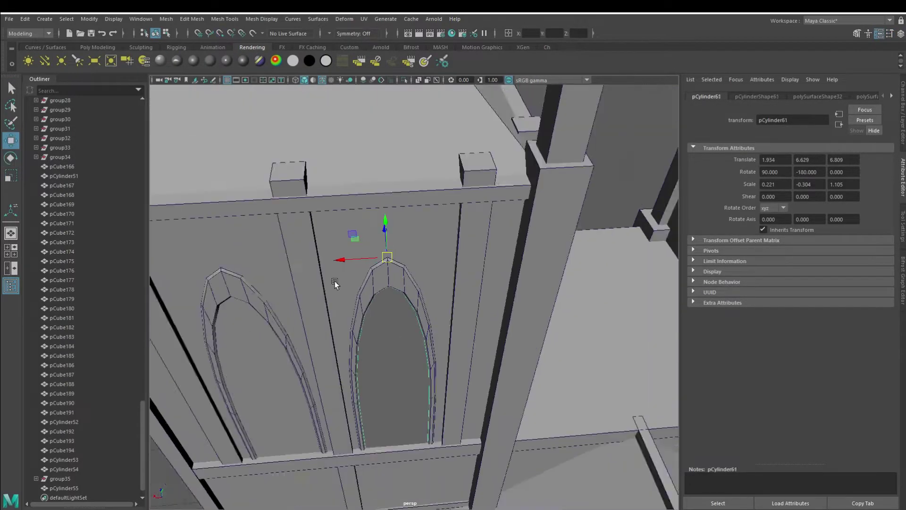
pyautogui.hotkey('ctrl', 'd')
pyautogui.keyDown('alt'); pyautogui.moveTo(336, 282); pyautogui.dragTo(316, 312); pyautogui.keyUp('alt')
pyautogui.press('e')
pyautogui.press('w')
pyautogui.moveTo(355, 274)
pyautogui.mouseDown()
pyautogui.moveTo(315, 229)
pyautogui.moveTo(346, 255)
pyautogui.moveTo(311, 168)
pyautogui.moveTo(414, 146)
pyautogui.moveTo(354, 249)
pyautogui.moveTo(414, 245)
pyautogui.mouseUp()
# - Isolate the next arch, fill its openings with faces and scale the pane to fit
pyautogui.click(414, 244)
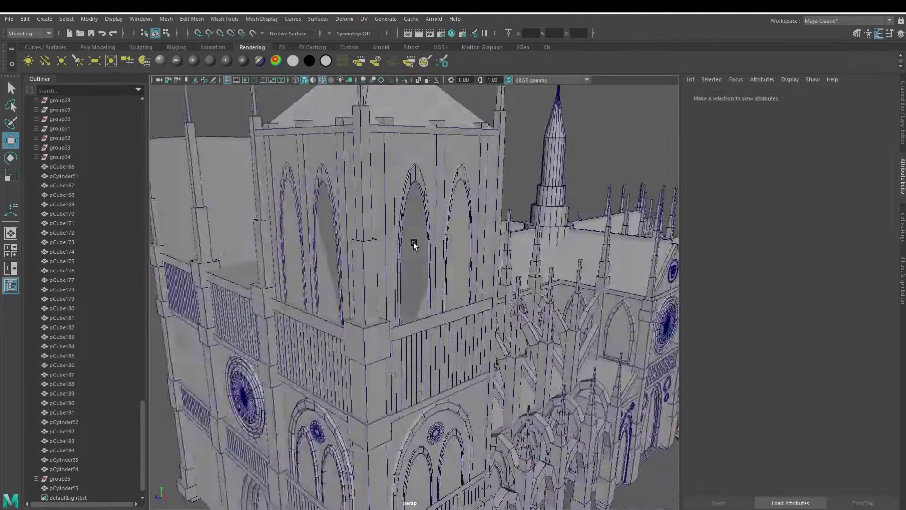
pyautogui.hotkey('ctrl', '1')
pyautogui.keyDown('alt'); pyautogui.moveTo(381, 118); pyautogui.dragTo(324, 283); pyautogui.keyUp('alt')
pyautogui.click(289, 395)
pyautogui.keyDown('alt'); pyautogui.moveTo(289, 395); pyautogui.dragTo(312, 189); pyautogui.keyUp('alt')
pyautogui.moveTo(311, 189)
pyautogui.keyDown('shift'); pyautogui.mouseDown(button='right')
pyautogui.moveTo(312, 175)
pyautogui.moveTo(310, 262)
pyautogui.mouseUp(button='right'); pyautogui.keyUp('shift')
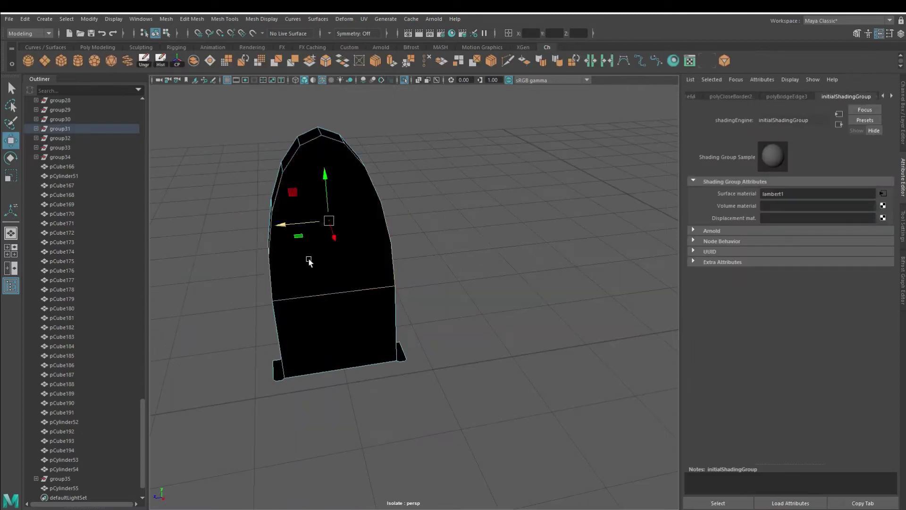
pyautogui.keyDown('alt'); pyautogui.moveTo(320, 354); pyautogui.dragTo(324, 324); pyautogui.keyUp('alt')
pyautogui.moveTo(334, 239); pyautogui.dragTo(441, 189, button='right')
pyautogui.press('r')
pyautogui.keyDown('alt'); pyautogui.moveTo(339, 283); pyautogui.dragTo(485, 333); pyautogui.keyUp('alt')
pyautogui.hotkey('ctrl', '1')
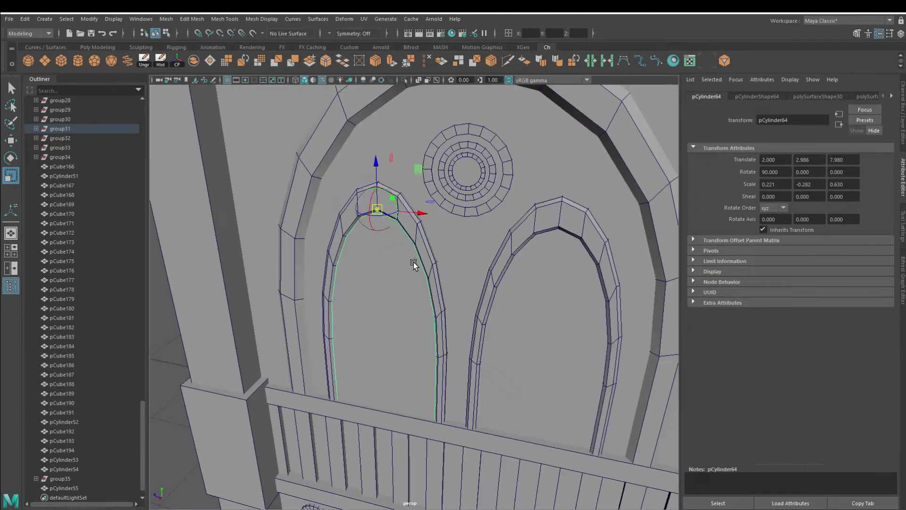
pyautogui.press('w')
pyautogui.scroll(-5, 555, 227)
# - Fill arch frame pCube195's opening with a single face and duplicate the pane into another arch
pyautogui.hotkey('ctrl', '1')
pyautogui.click(403, 79)
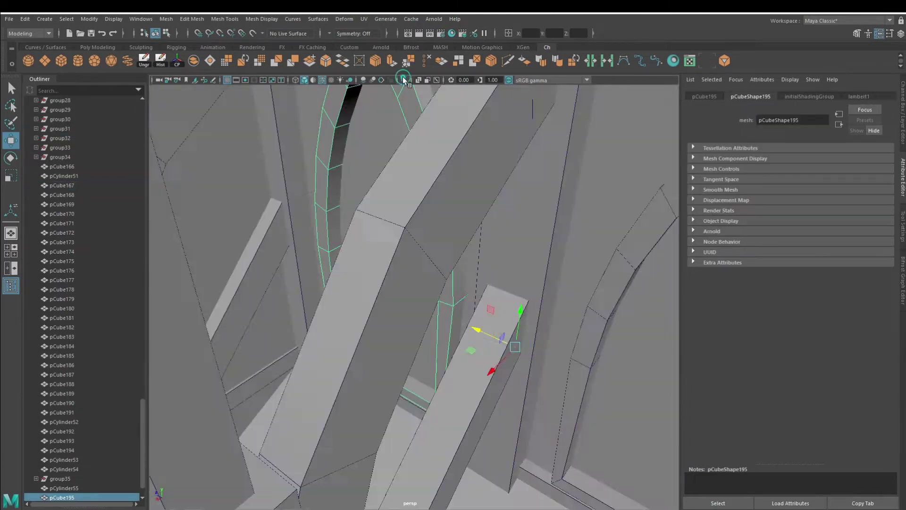
pyautogui.moveTo(305, 265); pyautogui.dragTo(330, 250, button='right')
pyautogui.scroll(5, 425, 293)
pyautogui.scroll(-5, 424, 292)
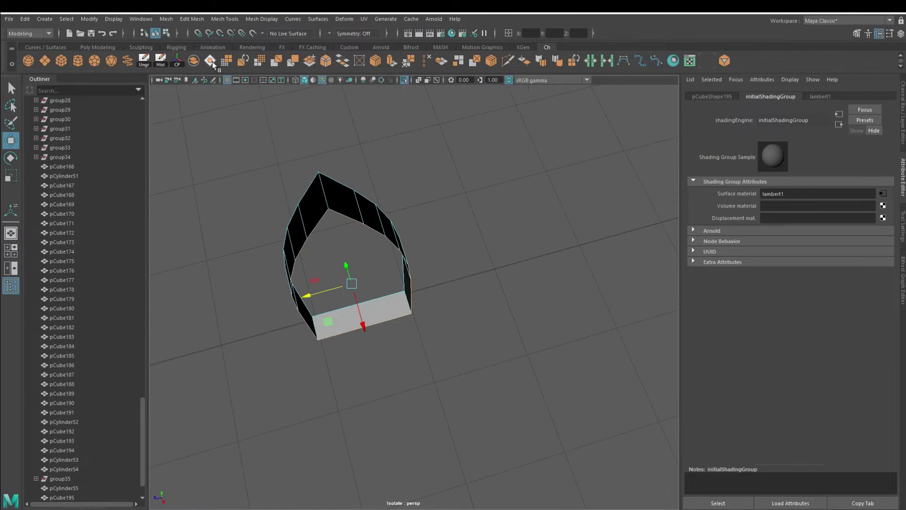
pyautogui.click(210, 60)
pyautogui.hotkey('ctrl', '1')
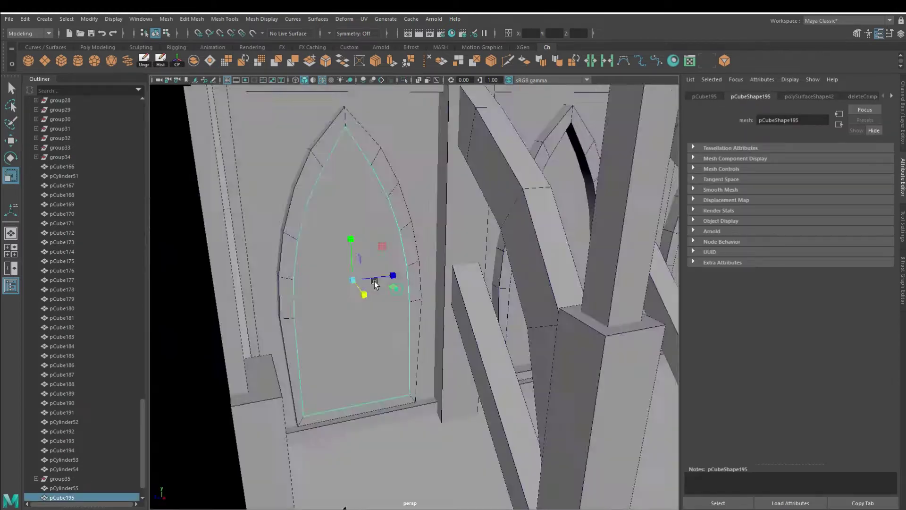
pyautogui.keyDown('alt'); pyautogui.moveTo(446, 392); pyautogui.dragTo(369, 350); pyautogui.keyUp('alt')
pyautogui.hotkey('ctrl', 'd')
pyautogui.moveTo(359, 315)
pyautogui.keyDown('alt'); pyautogui.mouseDown()
pyautogui.moveTo(449, 262)
pyautogui.moveTo(429, 358)
pyautogui.moveTo(392, 316)
pyautogui.moveTo(424, 253)
pyautogui.mouseUp(); pyautogui.keyUp('alt')
pyautogui.press('e')
pyautogui.click(382, 259)
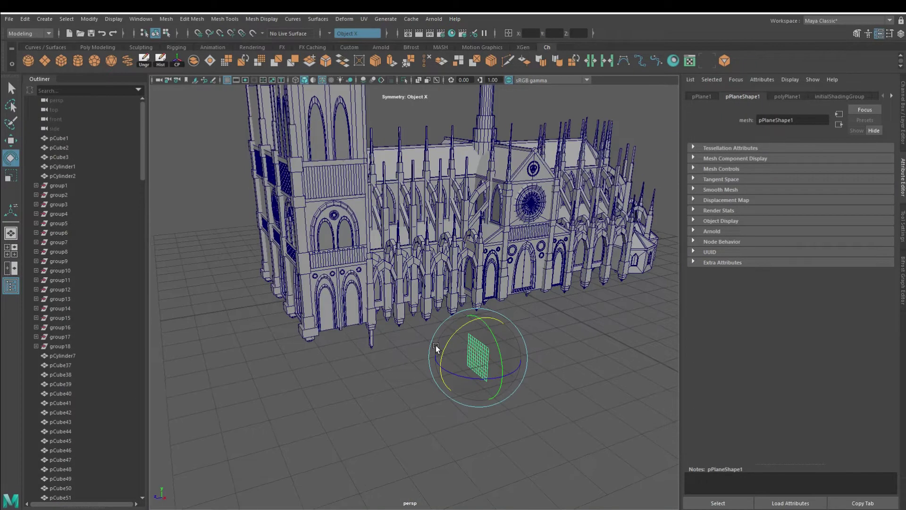
# - Move the flat plane pPlane1 up to the facade's upper-right twin windows
pyautogui.press('w')
pyautogui.moveTo(478, 364)
pyautogui.mouseDown()
pyautogui.moveTo(286, 328)
pyautogui.moveTo(476, 448)
pyautogui.mouseUp()
pyautogui.press('f')
pyautogui.scroll(-5, 477, 448)
pyautogui.scroll(5, 477, 448)
pyautogui.moveTo(330, 453)
pyautogui.mouseDown()
pyautogui.moveTo(555, 236)
pyautogui.moveTo(477, 254)
pyautogui.moveTo(484, 306)
pyautogui.mouseUp()
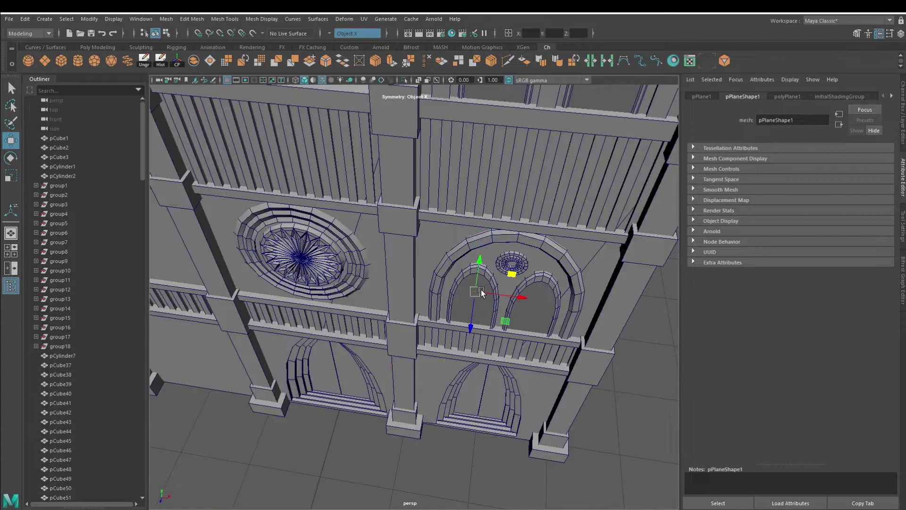
# - Push the plane back behind both arched windows and frame it in view
pyautogui.moveTo(480, 255)
pyautogui.keyDown('alt'); pyautogui.mouseDown(button='right')
pyautogui.moveTo(477, 347)
pyautogui.moveTo(448, 354)
pyautogui.mouseUp(button='right'); pyautogui.keyUp('alt')
pyautogui.moveTo(417, 319)
pyautogui.mouseDown()
pyautogui.moveTo(544, 341)
pyautogui.moveTo(534, 427)
pyautogui.moveTo(523, 422)
pyautogui.moveTo(533, 421)
pyautogui.moveTo(509, 382)
pyautogui.moveTo(543, 420)
pyautogui.mouseUp()
pyautogui.click(788, 96)
pyautogui.press('f')
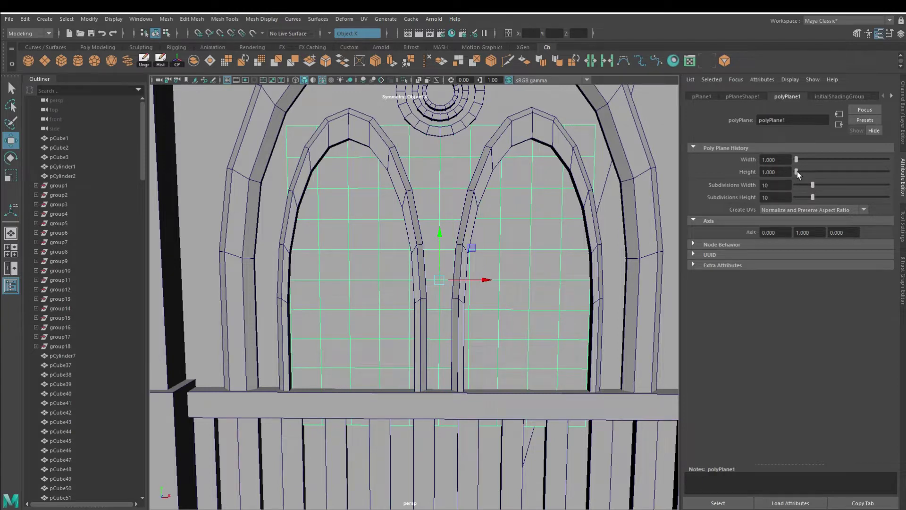
# - Set polyPlane1 to Width 1.1 with 11 width subdivisions
pyautogui.moveTo(797, 160); pyautogui.dragTo(797, 160)
pyautogui.click(781, 161)
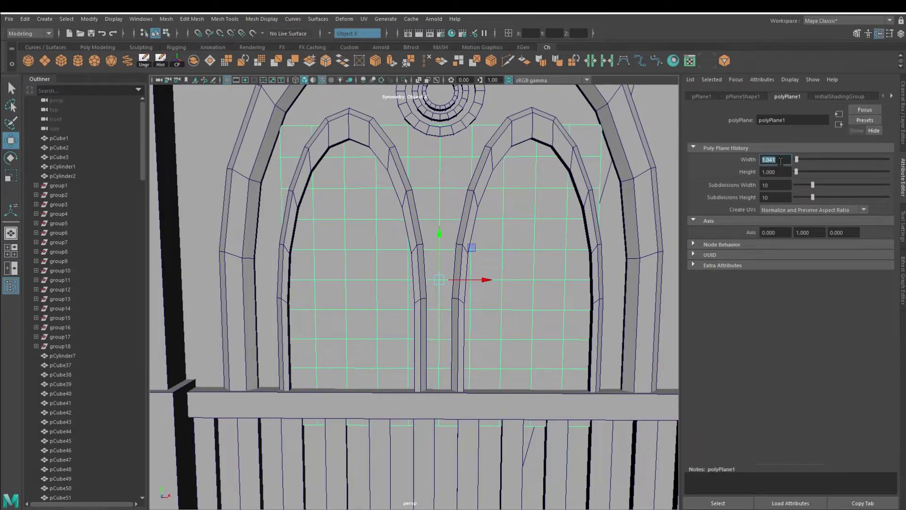
pyautogui.write('1.')
pyautogui.press('Return')
pyautogui.click(791, 185)
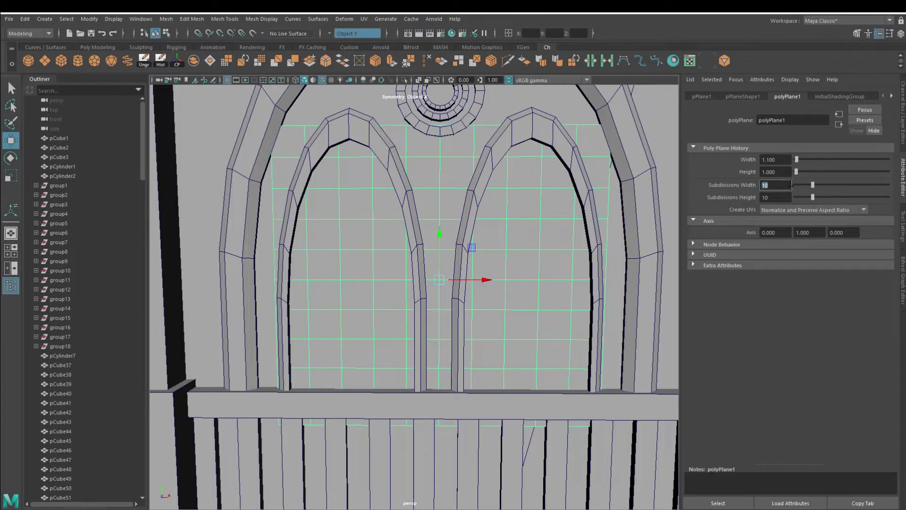
pyautogui.write('11')
pyautogui.press('Return')
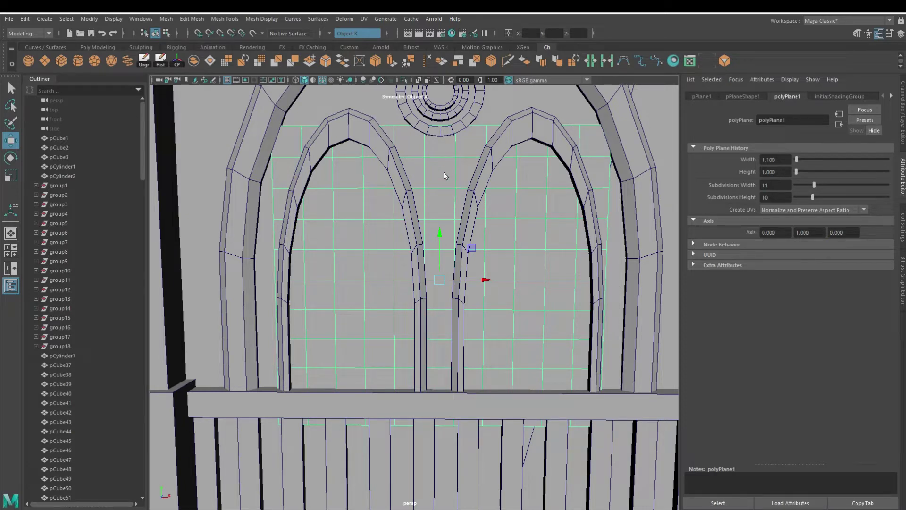
# - Delete the plane's middle column of faces between the two arches
pyautogui.moveTo(444, 172); pyautogui.dragTo(448, 210, button='right')
pyautogui.doubleClick(448, 209)
pyautogui.click(449, 227)
pyautogui.click(345, 418)
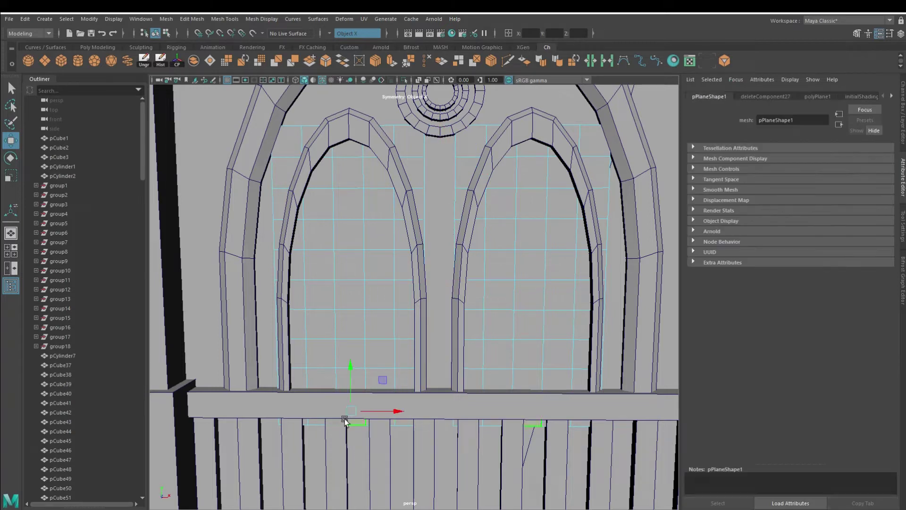
pyautogui.click(375, 423)
# - Delete the top corner faces beside the gap and at the outer edges
pyautogui.keyDown('alt'); pyautogui.moveTo(448, 327); pyautogui.dragTo(411, 236); pyautogui.keyUp('alt')
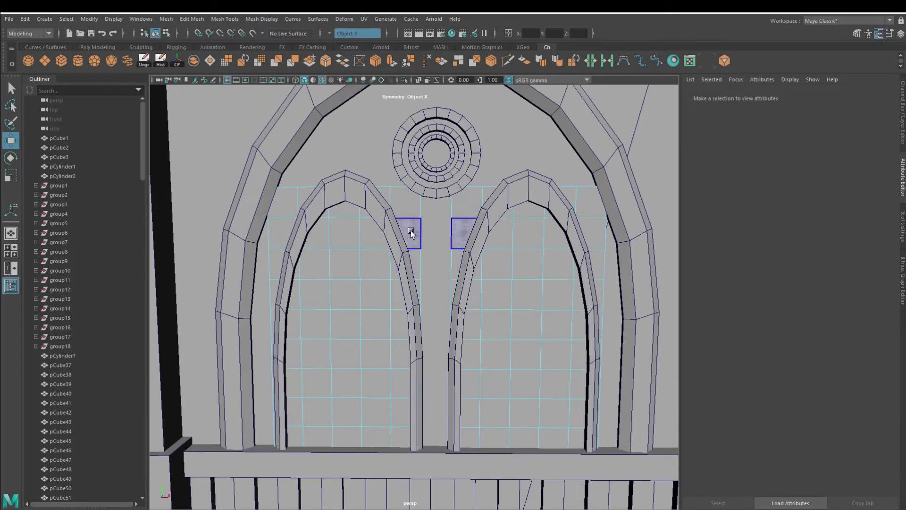
pyautogui.click(410, 204)
pyautogui.moveTo(298, 196); pyautogui.dragTo(273, 233)
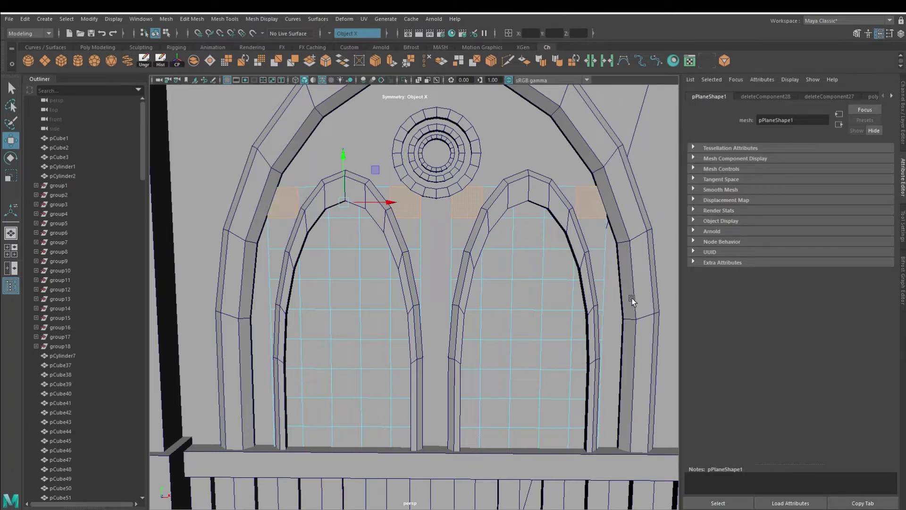
pyautogui.press('F8')
pyautogui.click(582, 329)
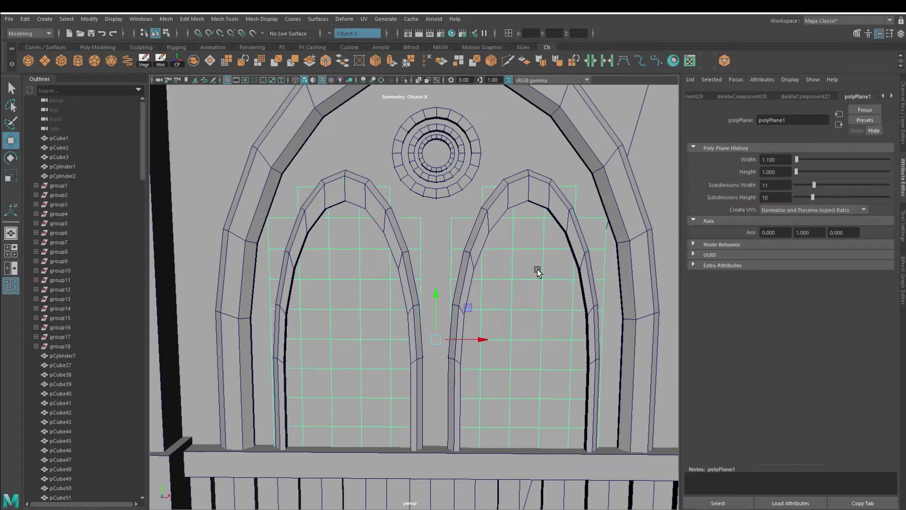
pyautogui.click(182, 19)
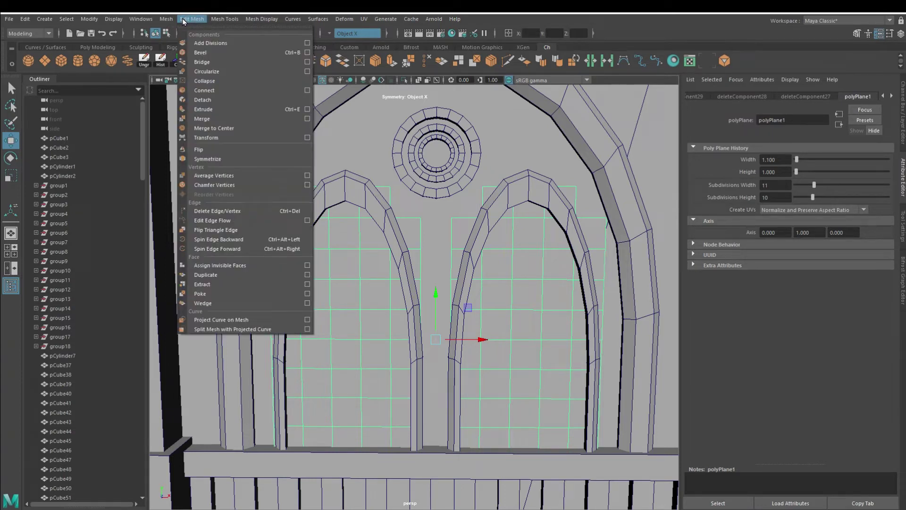
# - Chamfer every grid vertex with a width of 0.5 to form the lattice
pyautogui.click(215, 184)
pyautogui.moveTo(550, 339)
pyautogui.keyDown('alt'); pyautogui.mouseDown()
pyautogui.moveTo(475, 364)
pyautogui.moveTo(486, 337)
pyautogui.mouseUp(); pyautogui.keyUp('alt')
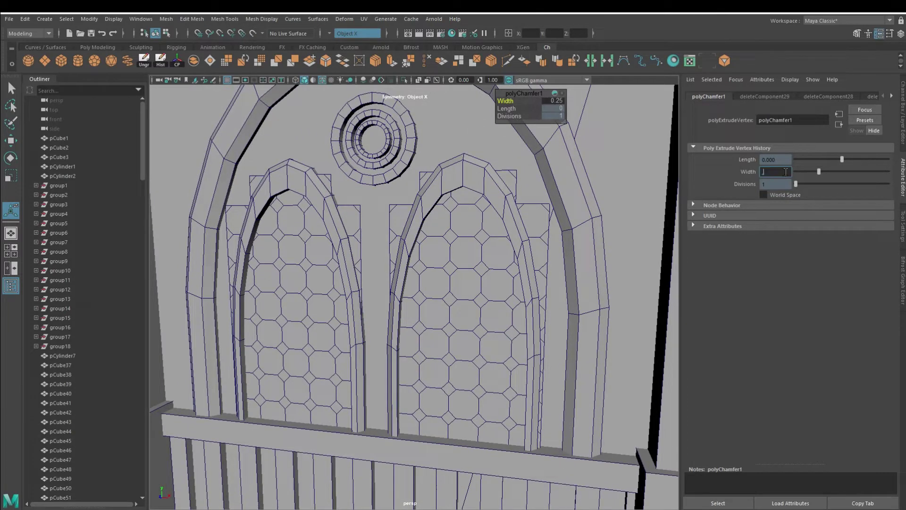
pyautogui.write('0.5')
pyautogui.press('Return')
pyautogui.click(580, 314)
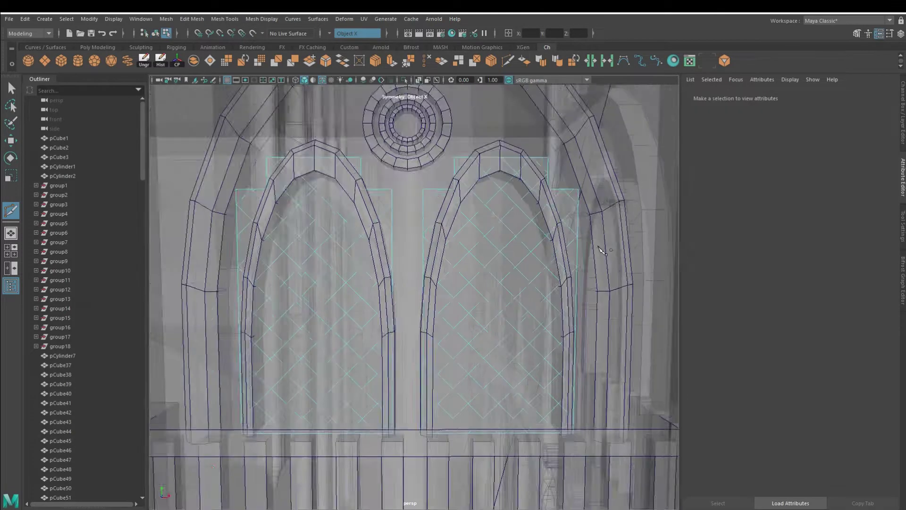
pyautogui.scroll(8, 512, 415)
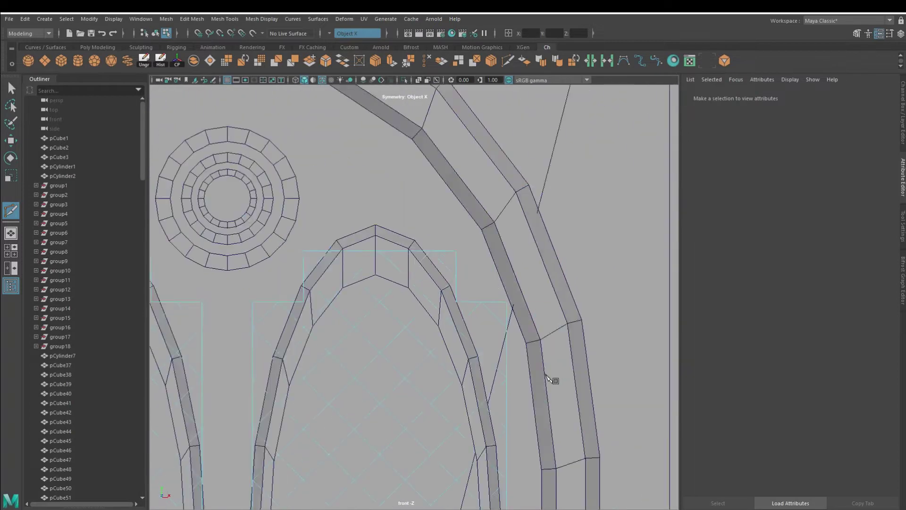
pyautogui.scroll(-3, 465, 333)
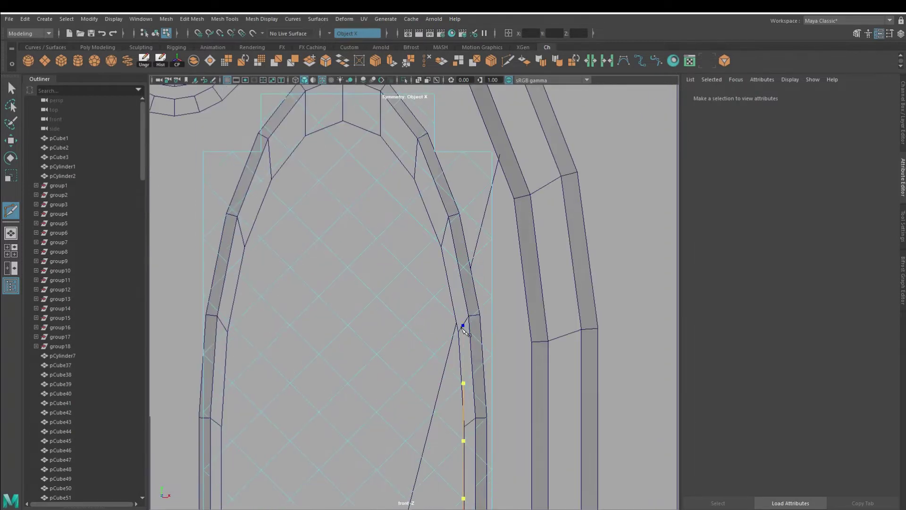
pyautogui.scroll(3, 462, 325)
pyautogui.scroll(-2, 510, 234)
pyautogui.scroll(2, 471, 287)
pyautogui.click(446, 242)
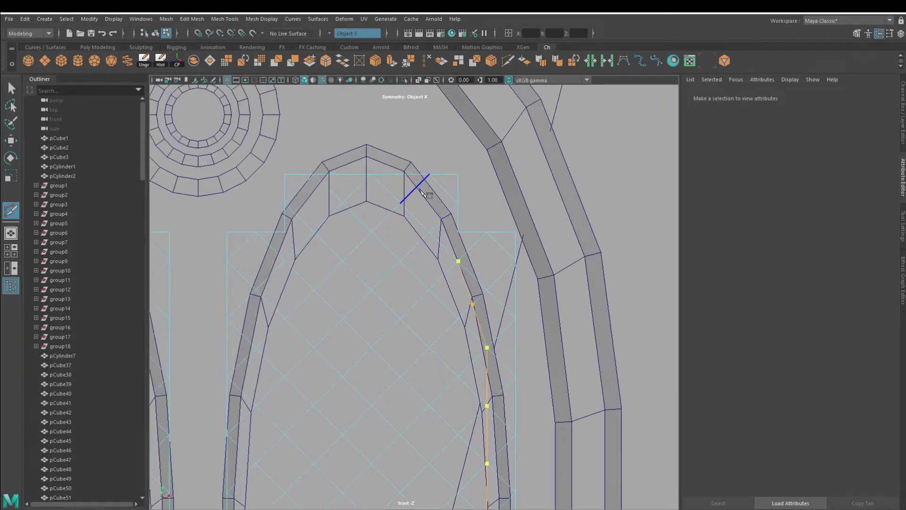
pyautogui.scroll(-3, 472, 354)
pyautogui.scroll(3, 482, 415)
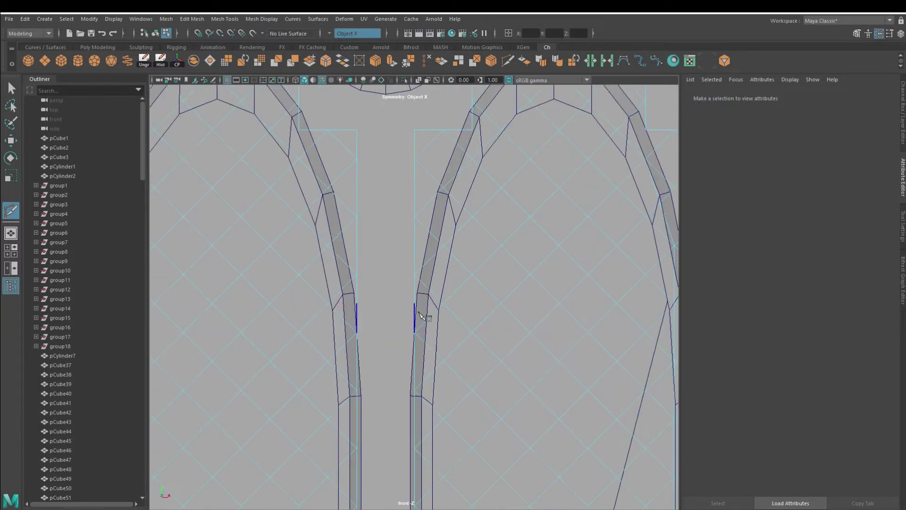
pyautogui.scroll(-3, 447, 249)
pyautogui.scroll(3, 477, 251)
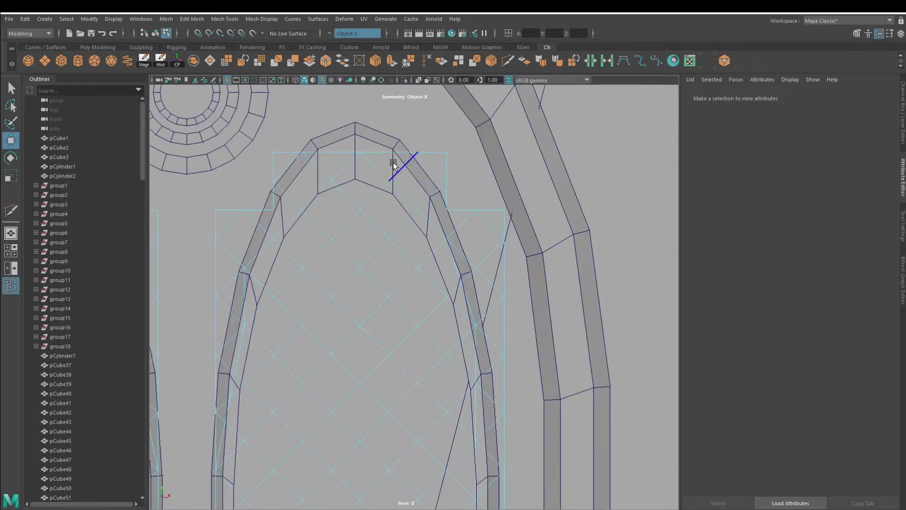
pyautogui.press('Return')
# - Delete the lattice faces sticking out past the arch outlines
pyautogui.moveTo(373, 184); pyautogui.dragTo(392, 235, button='right')
pyautogui.moveTo(435, 175); pyautogui.dragTo(437, 188, button='right')
pyautogui.click(479, 293)
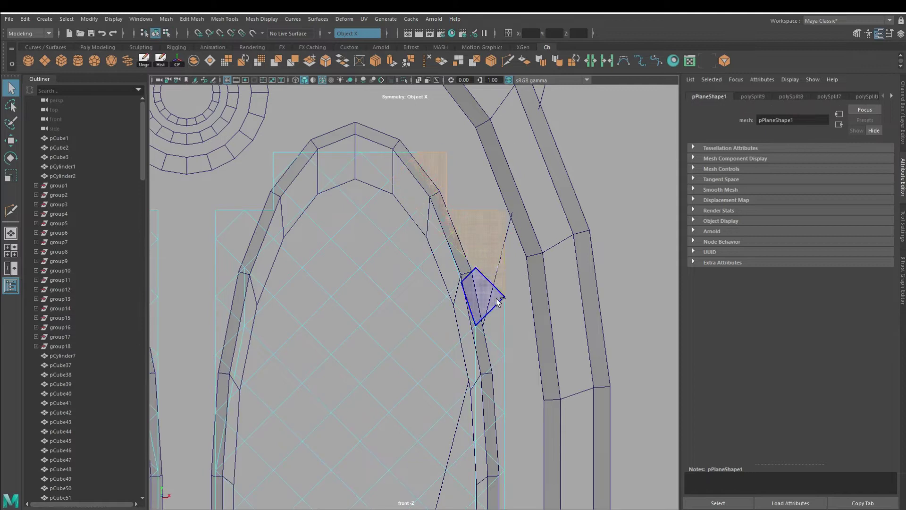
pyautogui.scroll(-3, 544, 470)
pyautogui.scroll(-3, 544, 469)
pyautogui.scroll(3, 508, 185)
pyautogui.keyDown('alt'); pyautogui.moveTo(338, 248); pyautogui.dragTo(352, 171, button='middle'); pyautogui.keyUp('alt')
pyautogui.moveTo(352, 171); pyautogui.dragTo(361, 264)
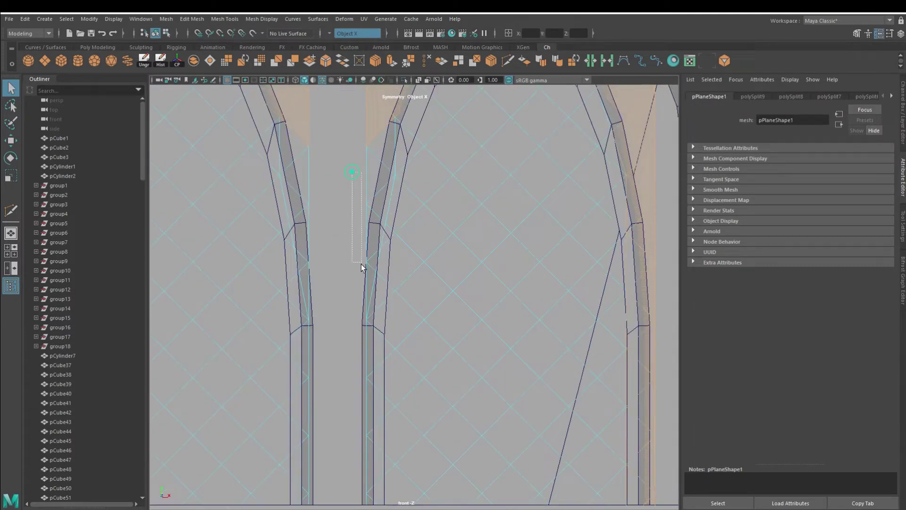
pyautogui.scroll(2, 384, 158)
pyautogui.click(512, 310)
pyautogui.press('Delete')
pyautogui.scroll(2, 589, 182)
pyautogui.click(482, 361)
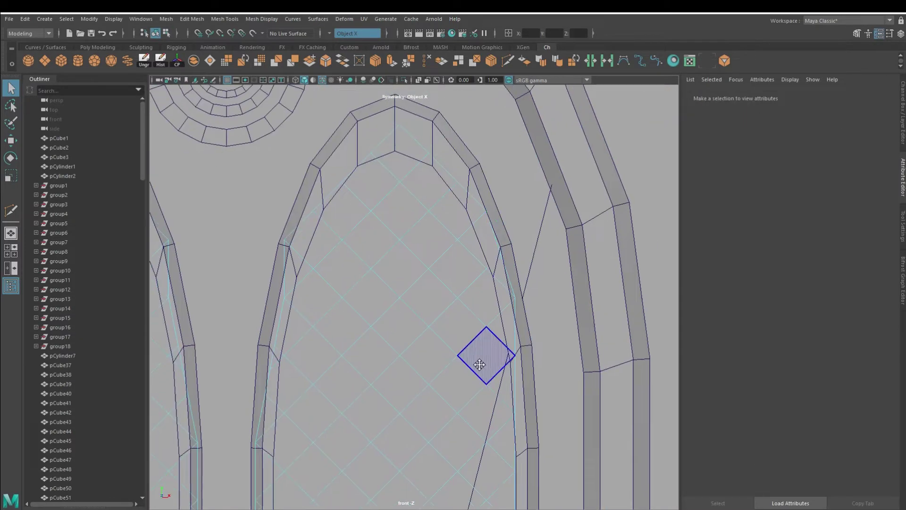
pyautogui.press('Delete')
# - Isolate the two window panes and orbit to a frontal view of them
pyautogui.press('w')
pyautogui.scroll(-2, 453, 298)
pyautogui.press('space')
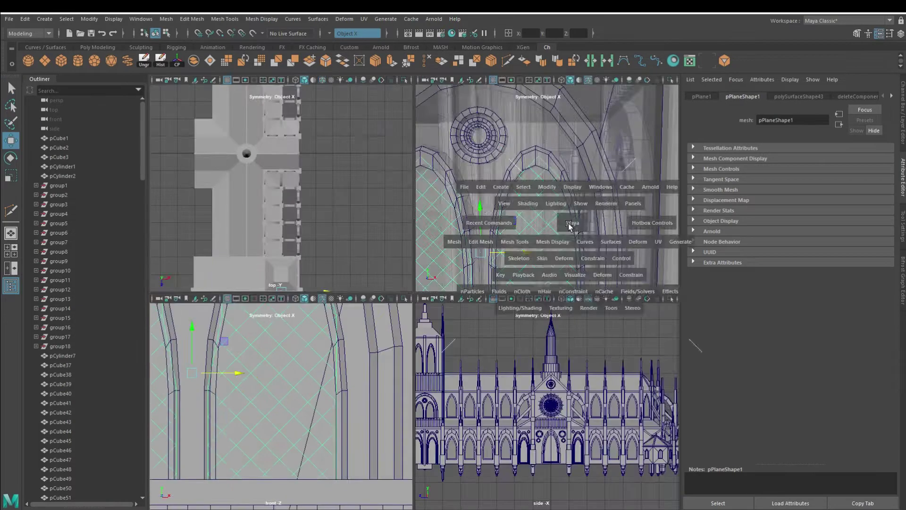
pyautogui.press('space')
pyautogui.scroll(-3, 555, 335)
pyautogui.scroll(3, 501, 208)
pyautogui.click(406, 82)
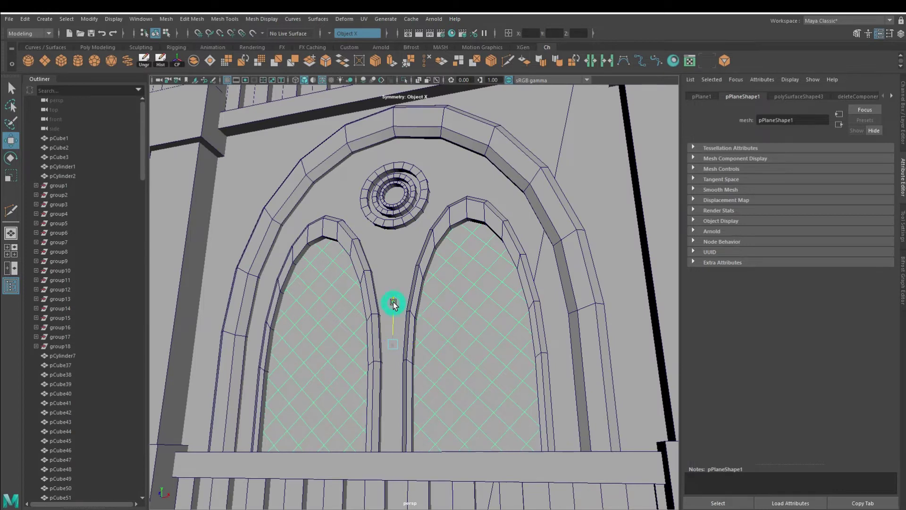
pyautogui.moveTo(394, 301)
pyautogui.keyDown('alt'); pyautogui.mouseDown()
pyautogui.moveTo(451, 361)
pyautogui.moveTo(489, 340)
pyautogui.moveTo(456, 334)
pyautogui.moveTo(466, 242)
pyautogui.mouseUp(); pyautogui.keyUp('alt')
pyautogui.moveTo(395, 84)
pyautogui.keyDown('alt'); pyautogui.mouseDown()
pyautogui.moveTo(468, 262)
pyautogui.moveTo(488, 239)
pyautogui.mouseUp(); pyautogui.keyUp('alt')
# - Extrude the pane faces with Keep Faces Together off and Local Scale 0.733
pyautogui.click(390, 60)
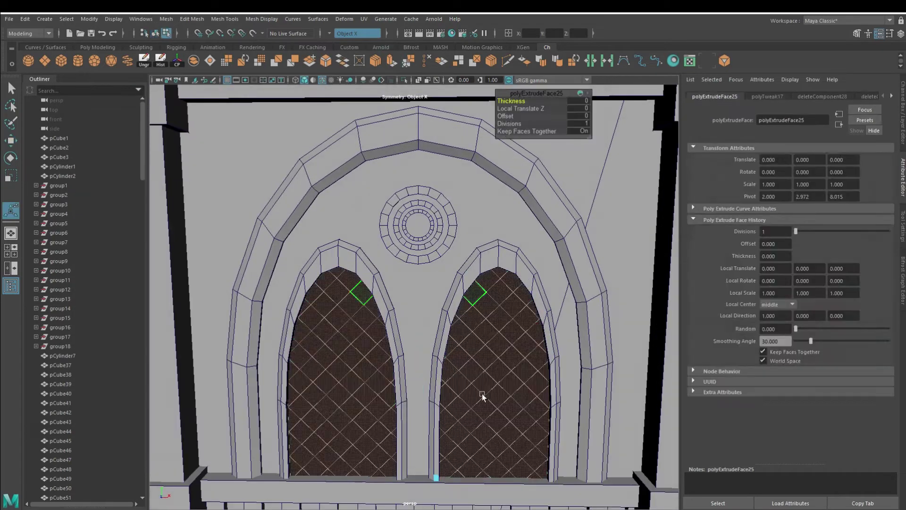
pyautogui.click(543, 132)
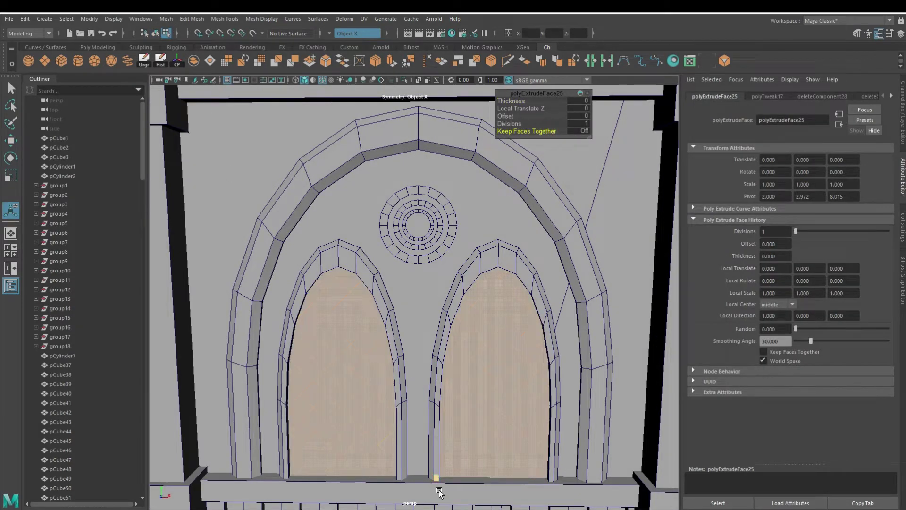
pyautogui.keyDown('alt'); pyautogui.moveTo(430, 483); pyautogui.dragTo(474, 380); pyautogui.keyUp('alt')
pyautogui.scroll(3, 460, 421)
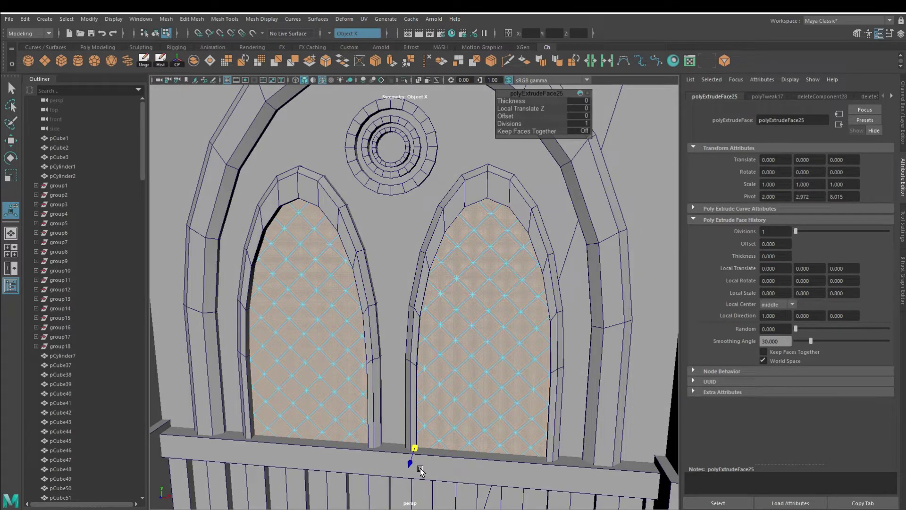
pyautogui.moveTo(418, 460)
pyautogui.mouseDown()
pyautogui.moveTo(406, 448)
pyautogui.moveTo(427, 428)
pyautogui.moveTo(463, 343)
pyautogui.mouseUp()
pyautogui.scroll(2, 452, 400)
pyautogui.moveTo(463, 343); pyautogui.dragTo(481, 288, button='right')
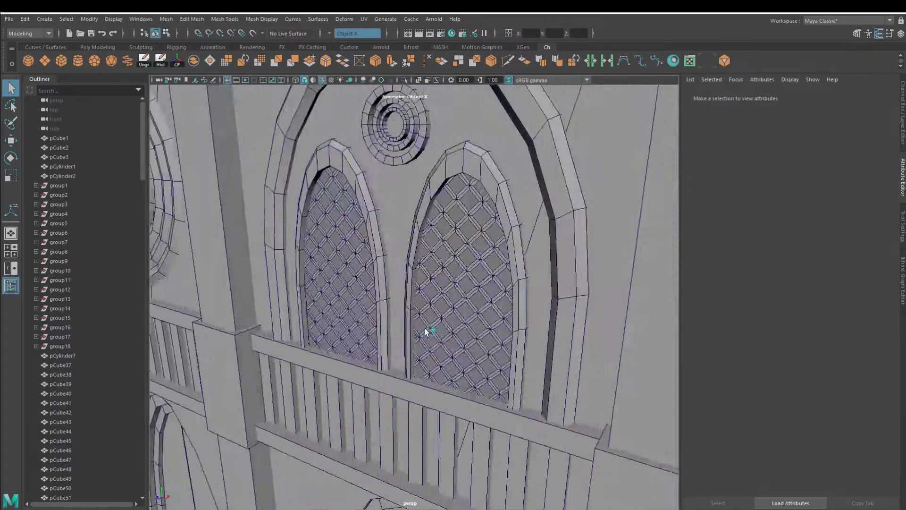
# - Set the window plane to Width 0.5 and Height 1.5, and slide it into the window
pyautogui.click(11, 142)
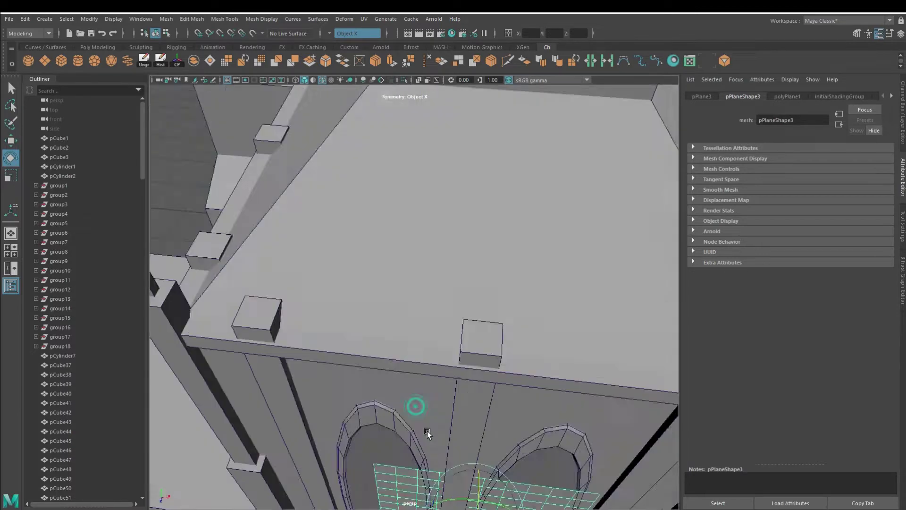
pyautogui.press('w')
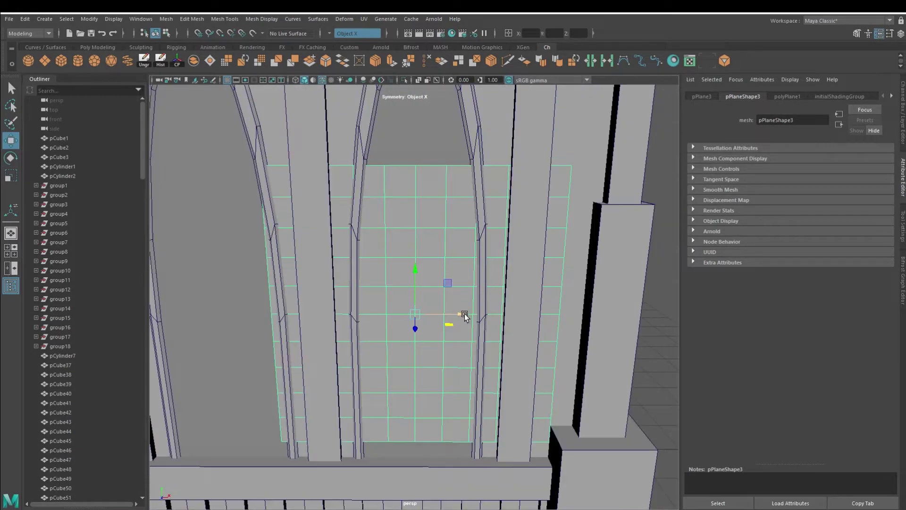
pyautogui.click(796, 97)
pyautogui.moveTo(796, 159); pyautogui.dragTo(797, 160)
pyautogui.click(783, 163)
pyautogui.write('0.5')
pyautogui.press('Return')
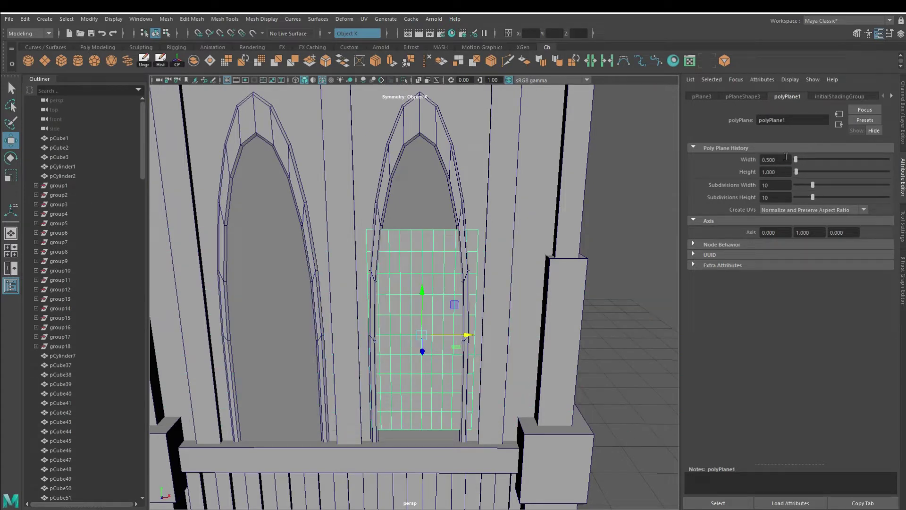
pyautogui.moveTo(797, 172); pyautogui.dragTo(797, 173)
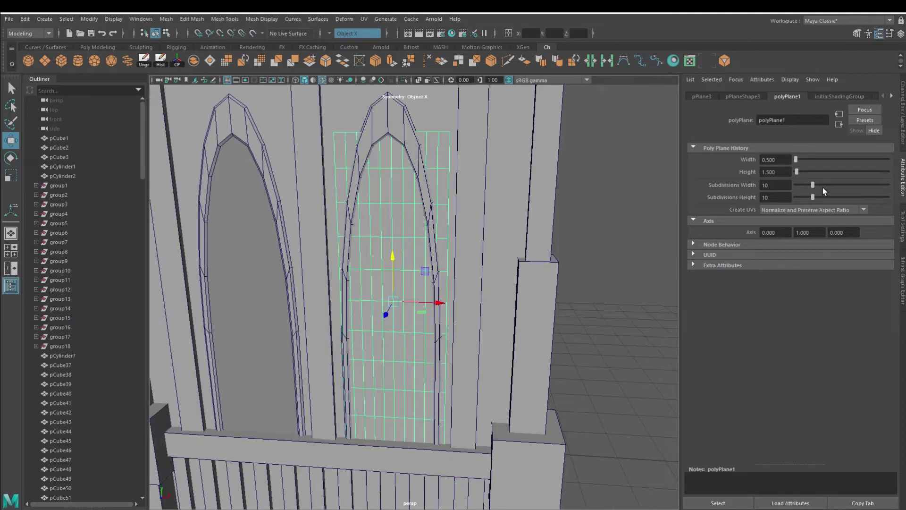
pyautogui.scroll(-5, 339, 279)
pyautogui.scroll(5, 534, 407)
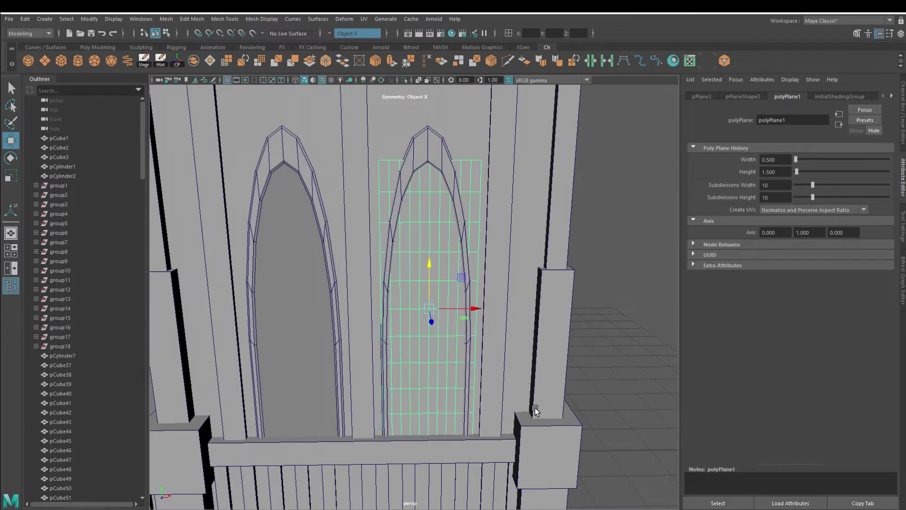
pyautogui.moveTo(479, 307); pyautogui.dragTo(488, 307)
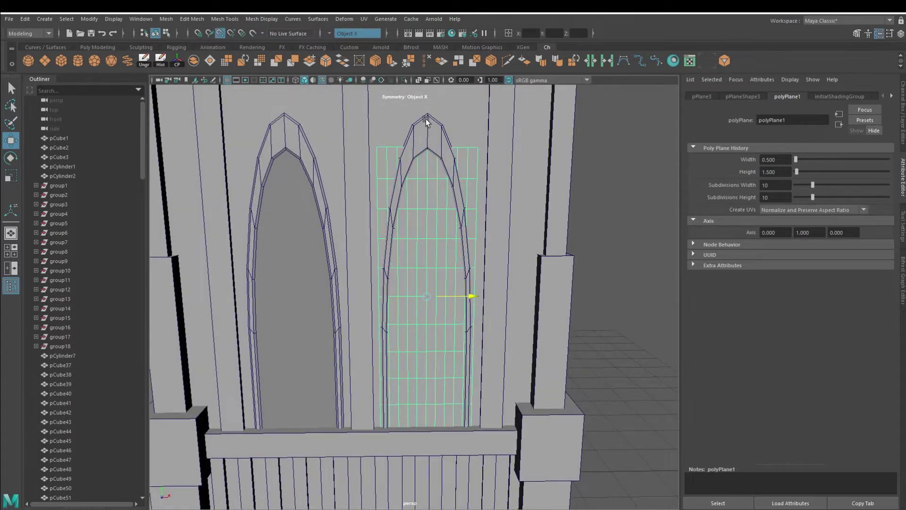
# - Give the plane 5 by 15 subdivisions and select its two upper corner faces
pyautogui.keyDown('alt'); pyautogui.moveTo(478, 333); pyautogui.dragTo(551, 296); pyautogui.keyUp('alt')
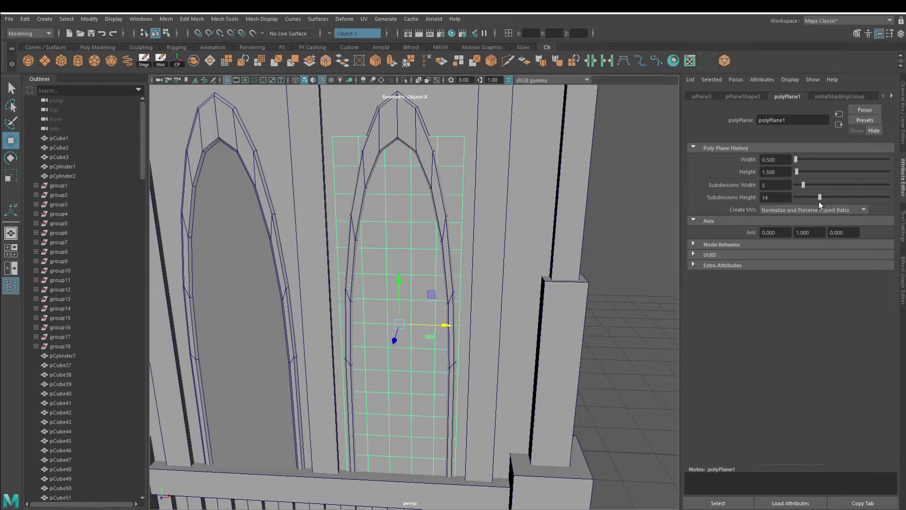
pyautogui.keyDown('alt'); pyautogui.moveTo(407, 276); pyautogui.dragTo(425, 226); pyautogui.keyUp('alt')
pyautogui.moveTo(430, 224); pyautogui.dragTo(430, 176, button='right')
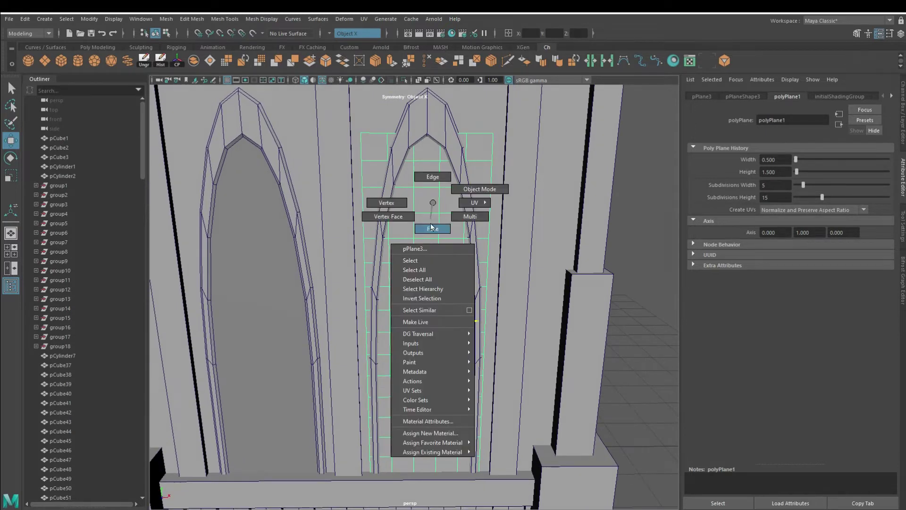
pyautogui.click(369, 196)
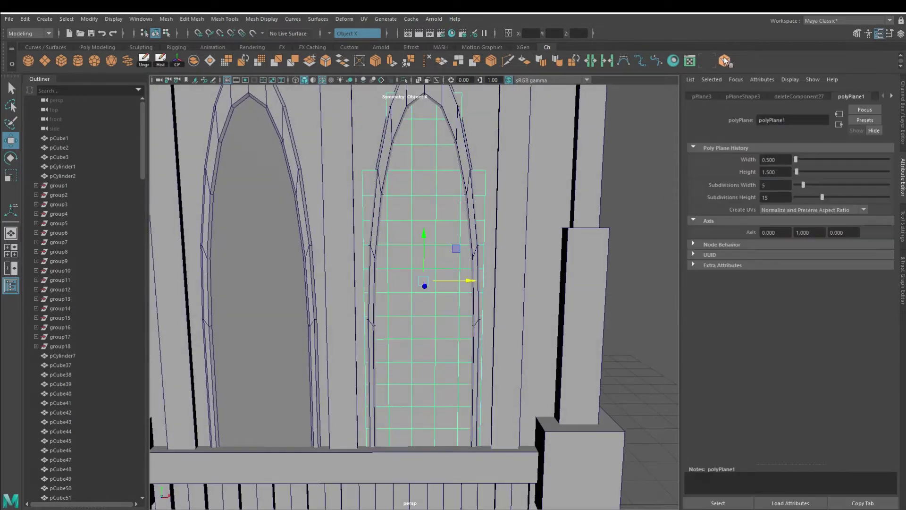
pyautogui.keyDown('alt'); pyautogui.moveTo(497, 241); pyautogui.dragTo(447, 302); pyautogui.keyUp('alt')
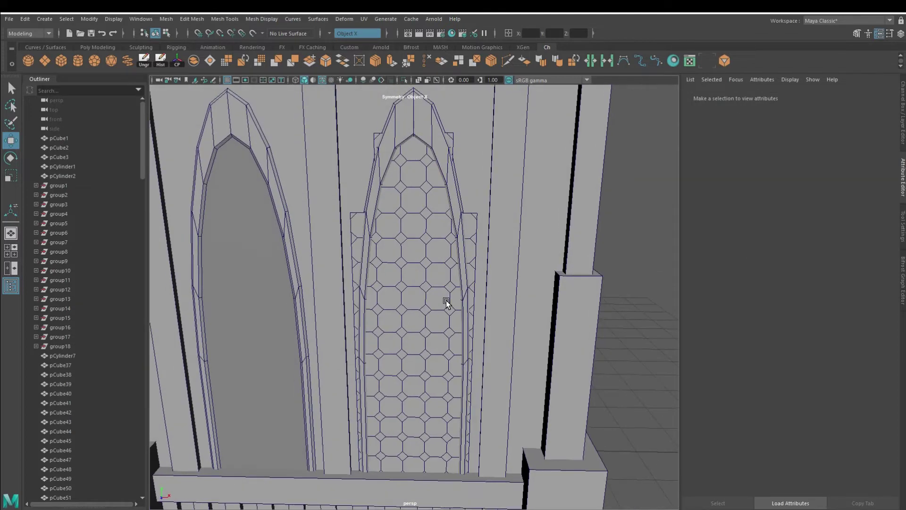
# - Chamfer the grid plane's vertices into a diamond lattice pattern
pyautogui.click(447, 302)
pyautogui.click(855, 96)
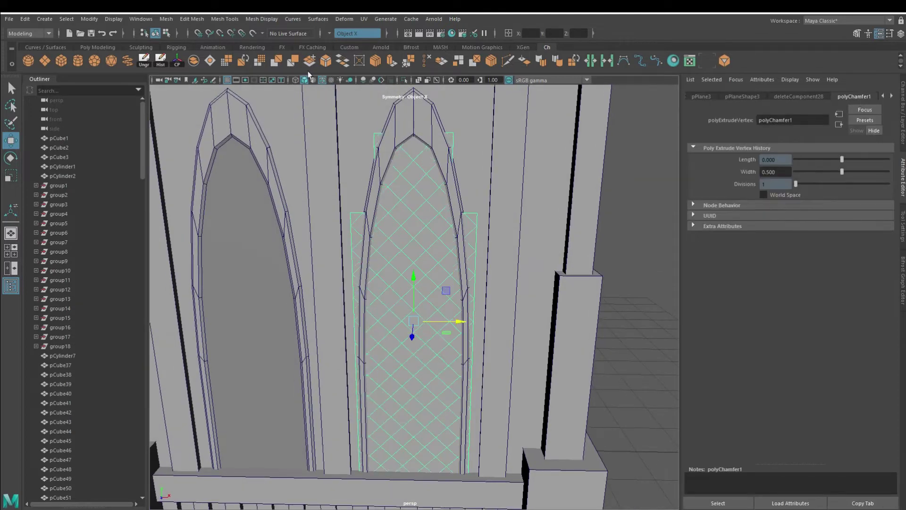
pyautogui.moveTo(354, 203)
pyautogui.mouseDown(button='right')
pyautogui.moveTo(429, 363)
pyautogui.moveTo(388, 359)
pyautogui.moveTo(516, 330)
pyautogui.mouseUp(button='right')
pyautogui.click(429, 363)
pyautogui.scroll(-3, 516, 330)
pyautogui.scroll(3, 508, 208)
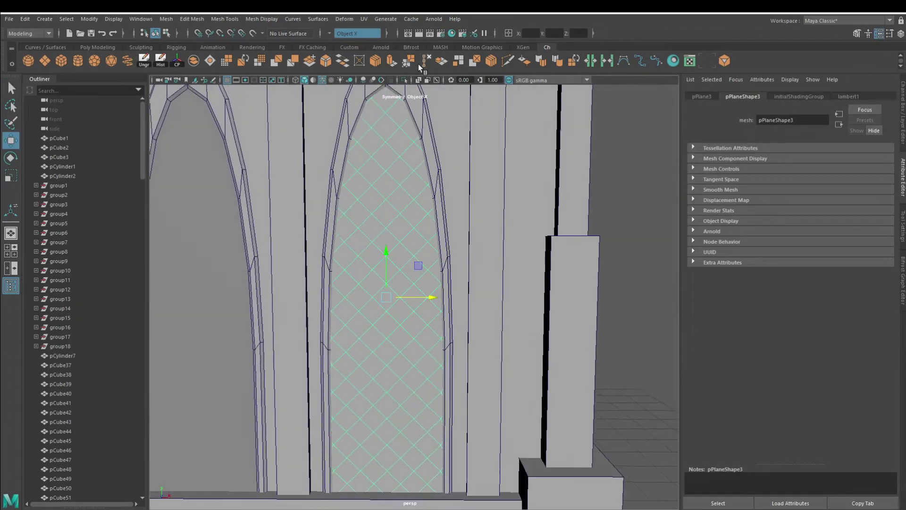
# - Extrude the lattice faces slightly back, then select the left-window lattice
pyautogui.click(418, 63)
pyautogui.keyDown('alt'); pyautogui.moveTo(359, 283); pyautogui.dragTo(317, 455); pyautogui.keyUp('alt')
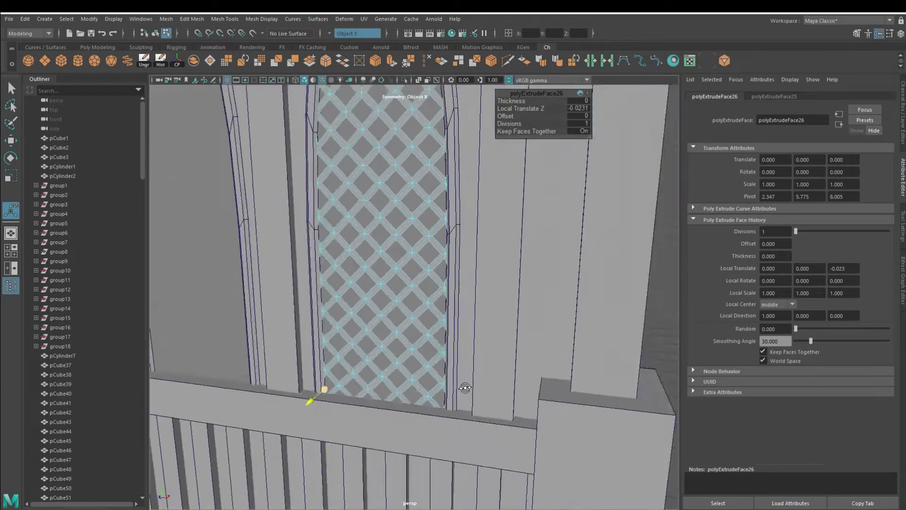
pyautogui.moveTo(259, 241); pyautogui.dragTo(313, 232, button='right')
pyautogui.click(454, 365)
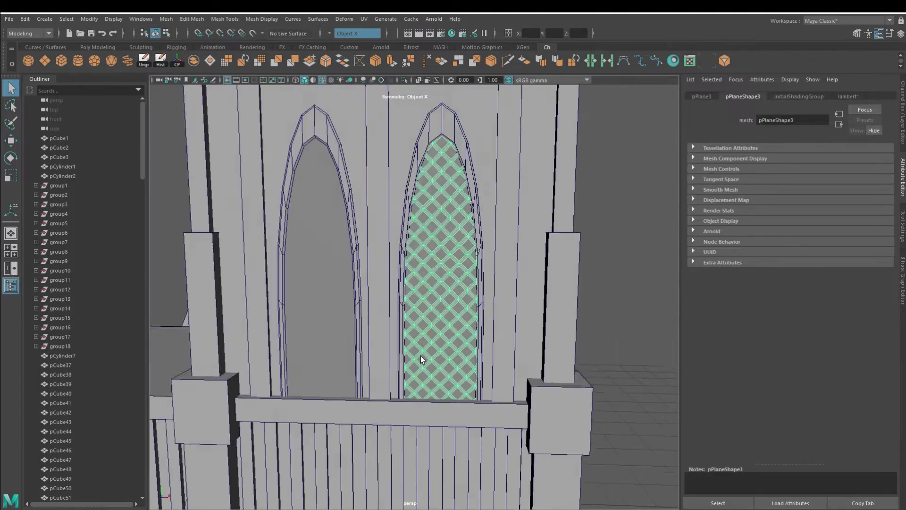
pyautogui.press('w')
pyautogui.click(291, 157)
# - Delete the spare right-window lattice
pyautogui.keyDown('shift'); pyautogui.click(413, 260); pyautogui.keyUp('shift')
pyautogui.moveTo(412, 260)
pyautogui.keyDown('alt'); pyautogui.mouseDown()
pyautogui.moveTo(450, 324)
pyautogui.moveTo(335, 264)
pyautogui.moveTo(355, 337)
pyautogui.moveTo(429, 245)
pyautogui.moveTo(496, 311)
pyautogui.moveTo(423, 276)
pyautogui.moveTo(506, 373)
pyautogui.moveTo(434, 317)
pyautogui.moveTo(453, 297)
pyautogui.moveTo(410, 184)
pyautogui.mouseUp(); pyautogui.keyUp('alt')
pyautogui.moveTo(409, 306); pyautogui.dragTo(411, 298)
pyautogui.hotkey('ctrl', '1')
pyautogui.moveTo(455, 142); pyautogui.dragTo(556, 455)
pyautogui.press('Delete')
pyautogui.hotkey('ctrl', '1')
# - Set the lattice's Translate Z to -2.5 and move it onto the left pointed window
pyautogui.keyDown('alt'); pyautogui.moveTo(436, 404); pyautogui.dragTo(436, 415); pyautogui.keyUp('alt')
pyautogui.moveTo(338, 325); pyautogui.dragTo(423, 329)
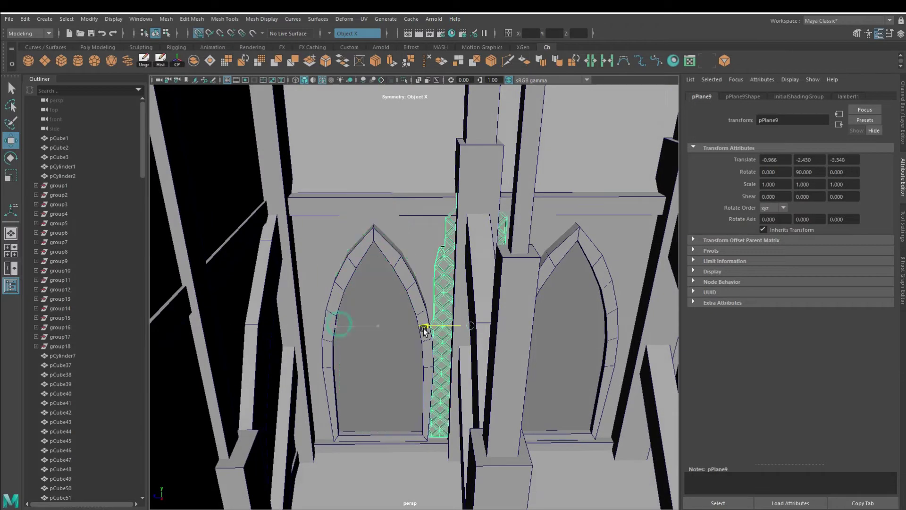
pyautogui.hotkey('ctrl', 'a')
pyautogui.hotkey('ctrl', 'z')
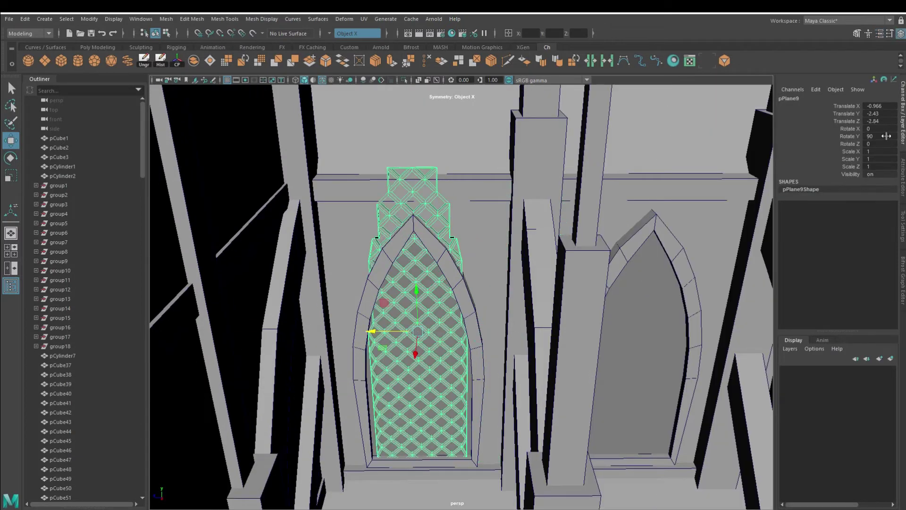
pyautogui.moveTo(368, 268); pyautogui.dragTo(361, 268, button='middle')
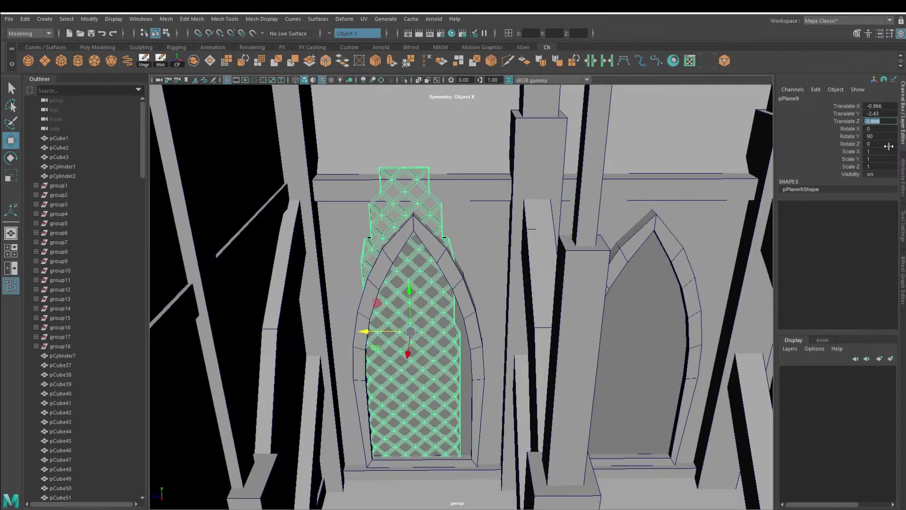
pyautogui.write('-2.5')
pyautogui.press('Return')
pyautogui.moveTo(423, 312); pyautogui.dragTo(434, 335, button='middle')
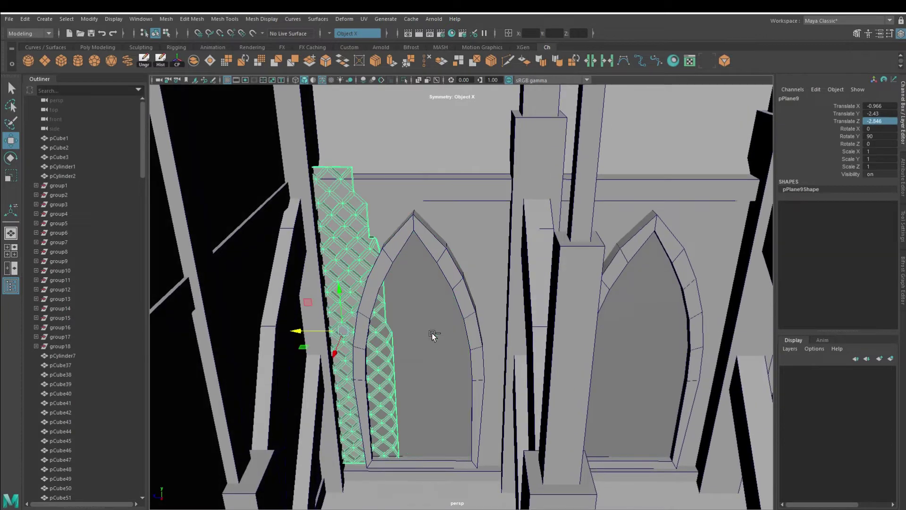
pyautogui.hotkey('ctrl', 'z')
pyautogui.click(9, 19)
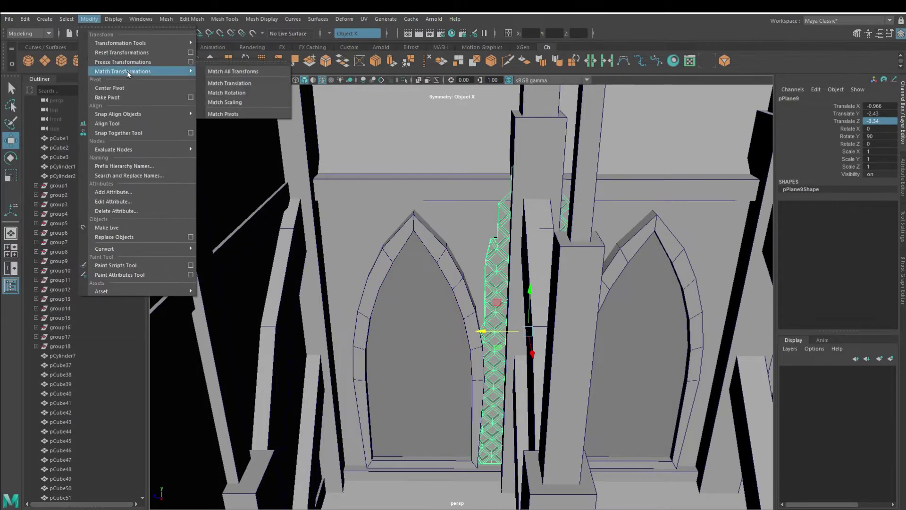
pyautogui.moveTo(485, 336); pyautogui.dragTo(381, 337)
pyautogui.write('0.5')
pyautogui.press('Return')
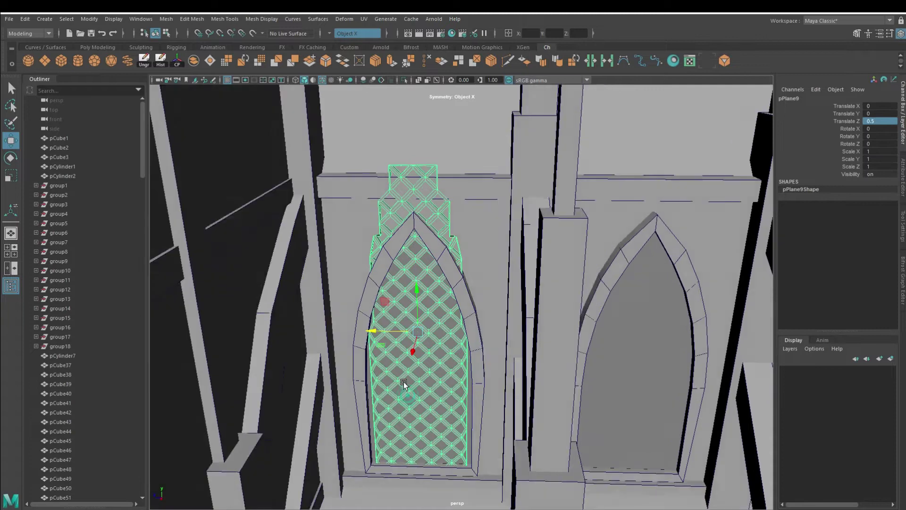
# - Scale the lattice up about 1.2× to fill the window, lower it, and select its vertices
pyautogui.scroll(3, 425, 284)
pyautogui.press('r')
pyautogui.moveTo(401, 258); pyautogui.dragTo(399, 249)
pyautogui.press('w')
pyautogui.moveTo(435, 314); pyautogui.dragTo(441, 262)
pyautogui.press('F9')
pyautogui.moveTo(437, 217)
pyautogui.keyDown('alt'); pyautogui.mouseDown()
pyautogui.moveTo(497, 316)
pyautogui.moveTo(443, 355)
pyautogui.moveTo(428, 245)
pyautogui.mouseUp(); pyautogui.keyUp('alt')
pyautogui.keyDown('alt'); pyautogui.moveTo(457, 196); pyautogui.dragTo(461, 248); pyautogui.keyUp('alt')
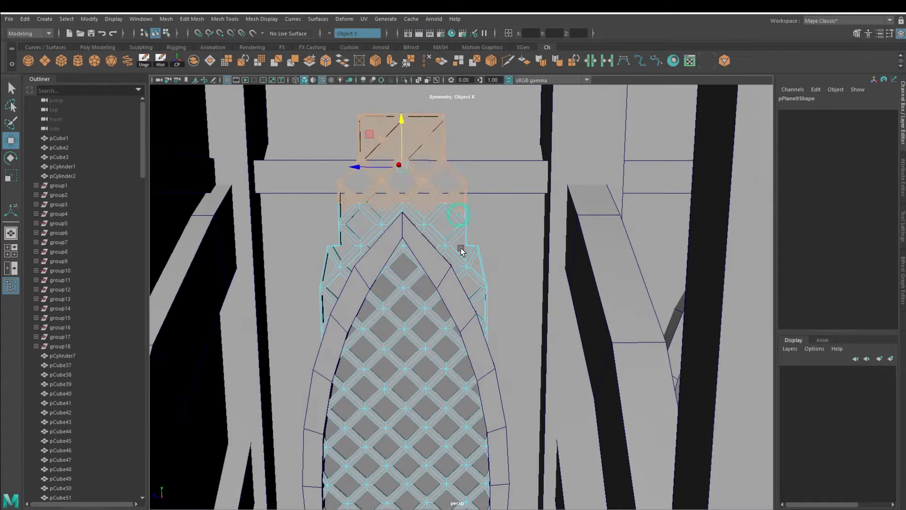
# - Select the arch-top lattice vertices with symmetry set to Object X
pyautogui.moveTo(303, 177); pyautogui.dragTo(362, 224)
pyautogui.click(329, 33)
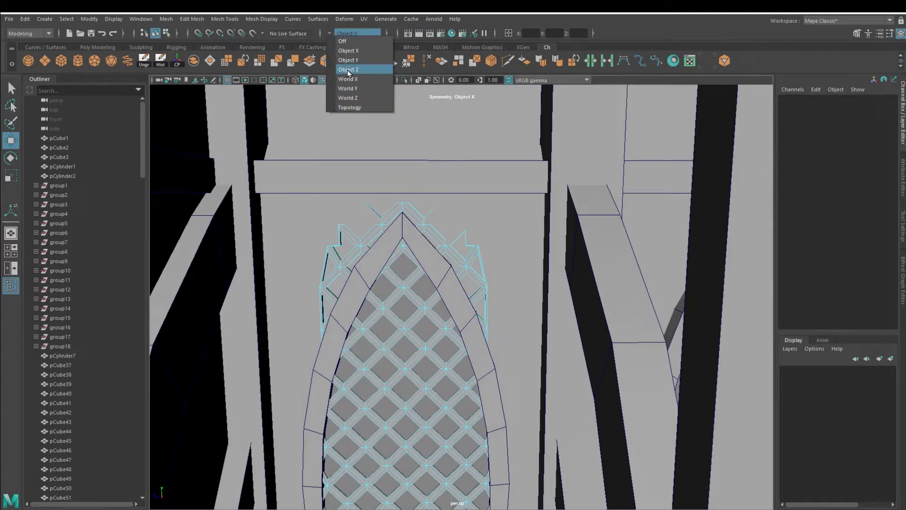
pyautogui.click(348, 51)
pyautogui.click(358, 33)
pyautogui.click(348, 51)
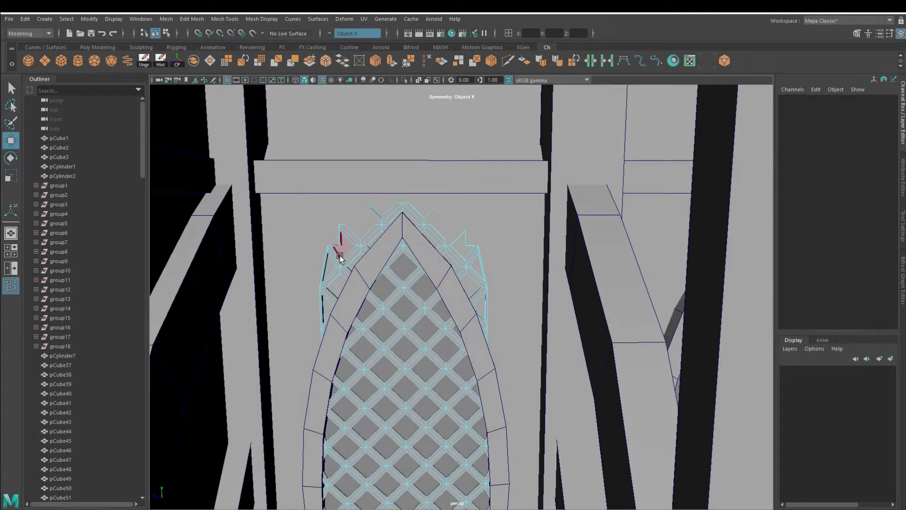
pyautogui.scroll(5, 480, 334)
# - Pull the stray arch-top vertices inside the pointed arch outline, then return to object mode
pyautogui.click(540, 285)
pyautogui.keyDown('alt'); pyautogui.moveTo(540, 285); pyautogui.dragTo(547, 354); pyautogui.keyUp('alt')
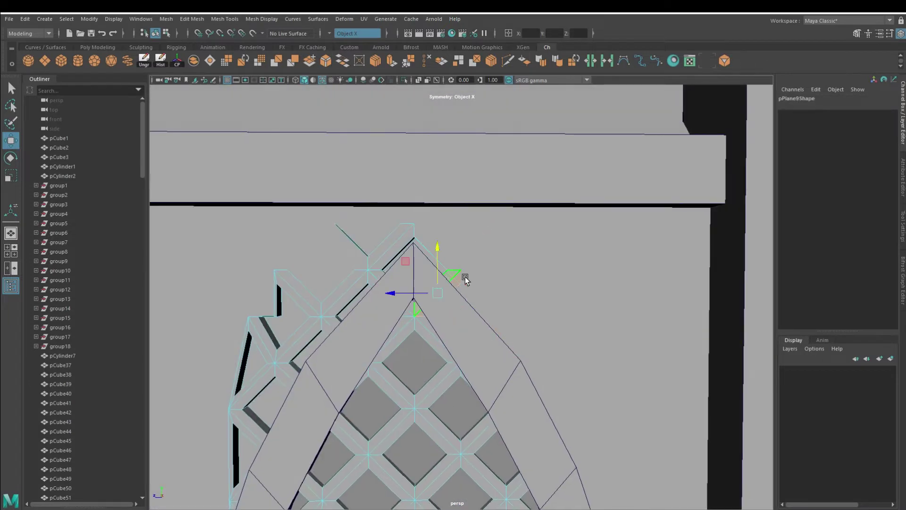
pyautogui.click(465, 279)
pyautogui.moveTo(465, 279)
pyautogui.keyDown('alt'); pyautogui.mouseDown()
pyautogui.moveTo(297, 298)
pyautogui.moveTo(562, 339)
pyautogui.moveTo(520, 262)
pyautogui.moveTo(562, 360)
pyautogui.mouseUp(); pyautogui.keyUp('alt')
pyautogui.click(442, 261)
pyautogui.press('r')
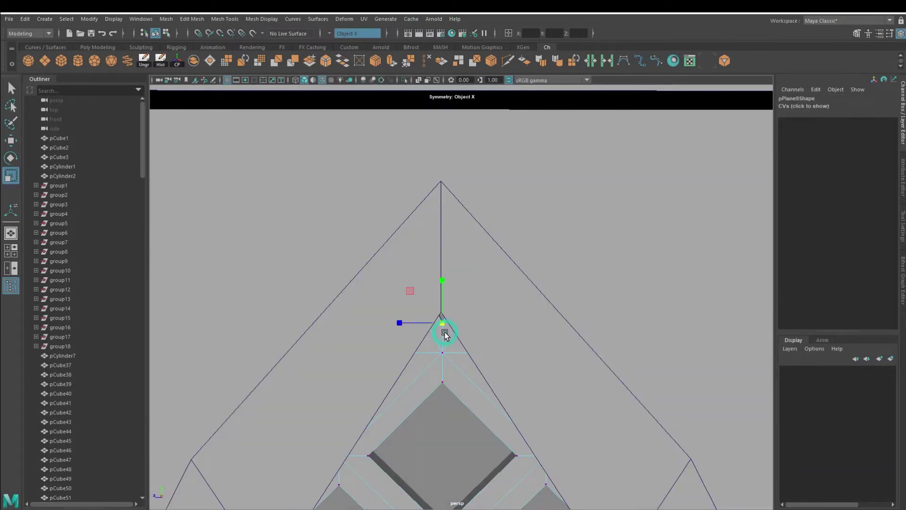
pyautogui.press('w')
pyautogui.press('F8')
pyautogui.moveTo(485, 253)
pyautogui.keyDown('alt'); pyautogui.mouseDown()
pyautogui.moveTo(547, 395)
pyautogui.moveTo(415, 404)
pyautogui.moveTo(500, 327)
pyautogui.moveTo(543, 307)
pyautogui.mouseUp(); pyautogui.keyUp('alt')
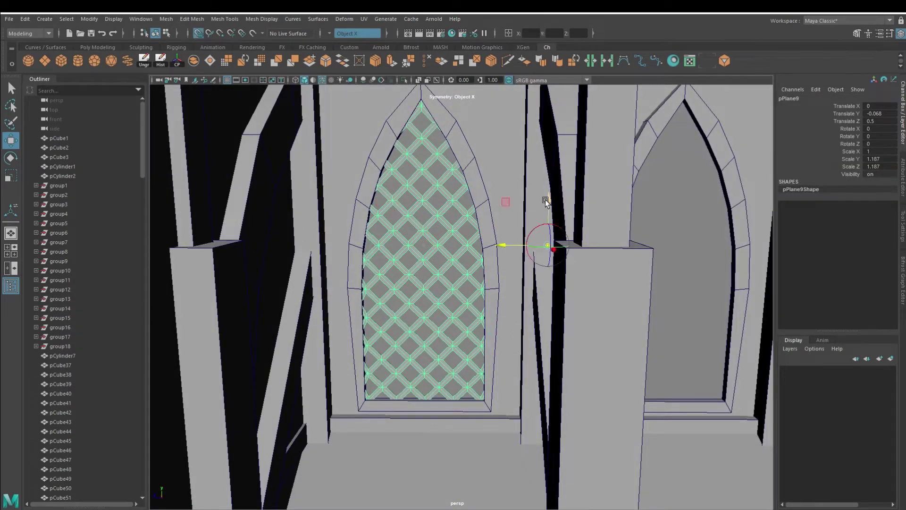
# - Duplicate a lattice pane into the next window and turn it 15 degrees to match the wall
pyautogui.keyDown('alt'); pyautogui.moveTo(571, 373); pyautogui.dragTo(496, 398); pyautogui.keyUp('alt')
pyautogui.click(467, 352)
pyautogui.moveTo(502, 350)
pyautogui.keyDown('alt'); pyautogui.mouseDown()
pyautogui.moveTo(651, 460)
pyautogui.moveTo(561, 370)
pyautogui.moveTo(707, 373)
pyautogui.moveTo(510, 415)
pyautogui.mouseUp(); pyautogui.keyUp('alt')
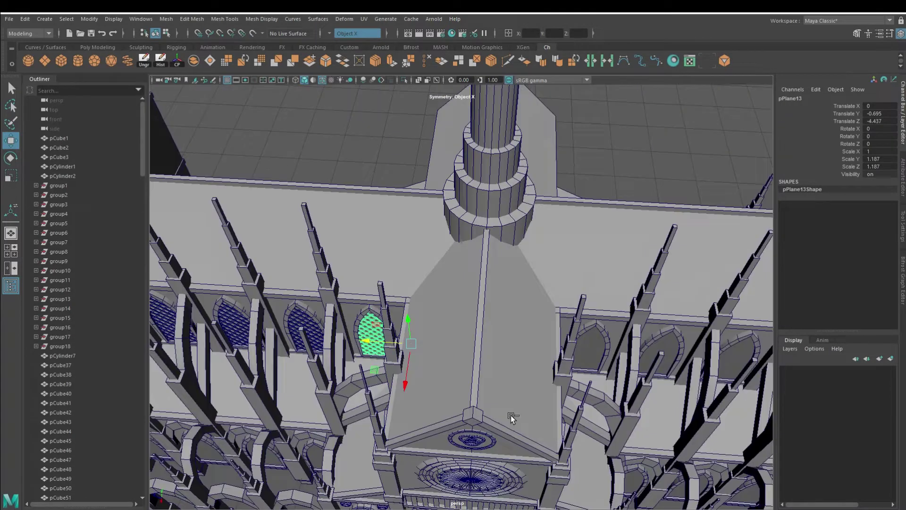
pyautogui.moveTo(370, 344); pyautogui.dragTo(590, 349)
pyautogui.moveTo(590, 350)
pyautogui.keyDown('alt'); pyautogui.mouseDown()
pyautogui.moveTo(472, 352)
pyautogui.moveTo(532, 435)
pyautogui.moveTo(486, 412)
pyautogui.mouseUp(); pyautogui.keyUp('alt')
pyautogui.hotkey('shift', 'd')
pyautogui.keyDown('alt'); pyautogui.moveTo(383, 319); pyautogui.dragTo(426, 360); pyautogui.keyUp('alt')
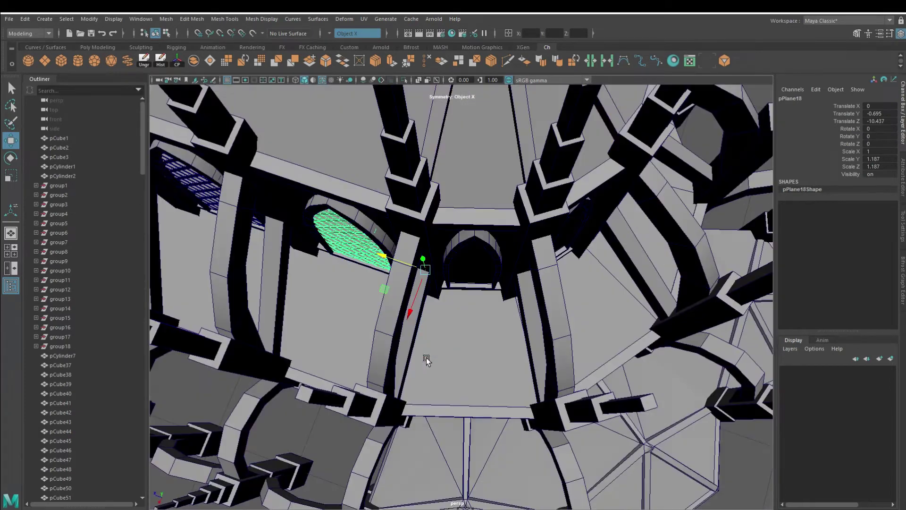
pyautogui.press('e')
pyautogui.moveTo(453, 304); pyautogui.dragTo(439, 311)
pyautogui.keyDown('alt'); pyautogui.moveTo(439, 311); pyautogui.dragTo(501, 265); pyautogui.keyUp('alt')
pyautogui.press('w')
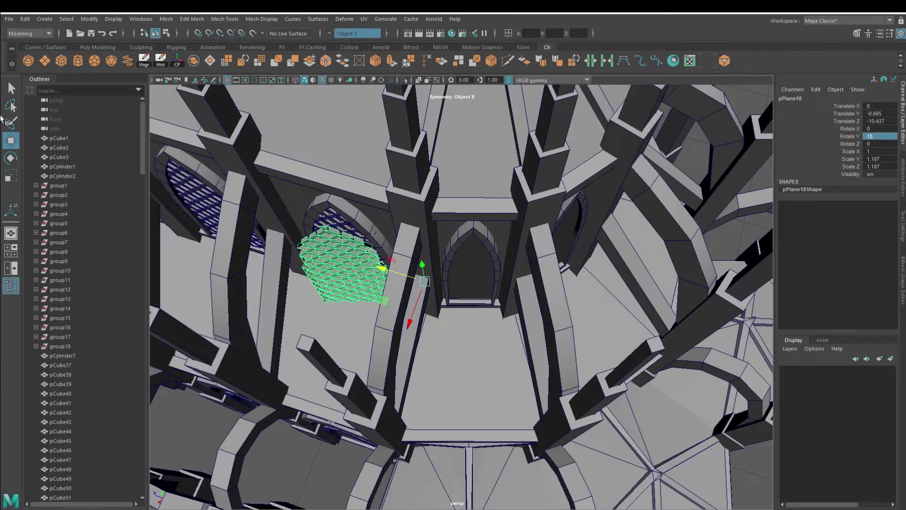
# - Select and frame the centre-arch lattice, checking its transform settings and channel values
pyautogui.click(890, 33)
pyautogui.click(424, 269)
pyautogui.press('f')
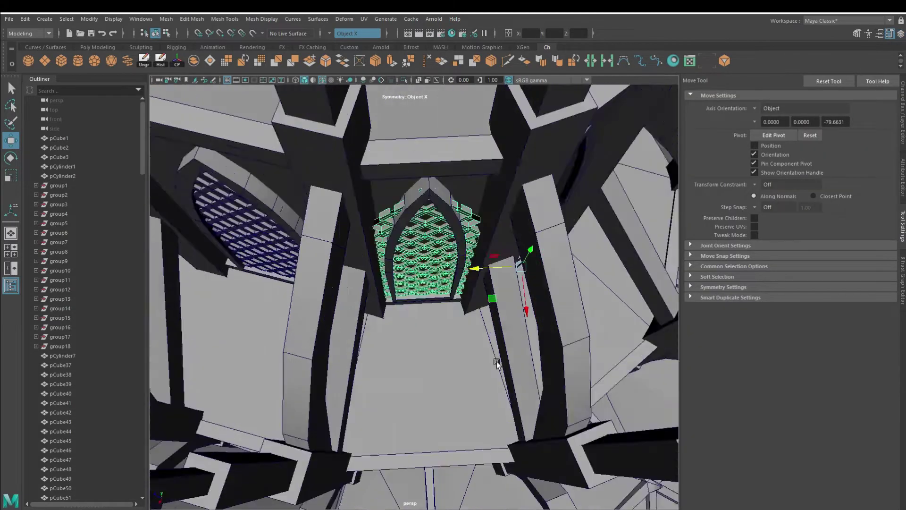
pyautogui.moveTo(525, 433)
pyautogui.keyDown('alt'); pyautogui.mouseDown()
pyautogui.moveTo(419, 289)
pyautogui.moveTo(406, 293)
pyautogui.mouseUp(); pyautogui.keyUp('alt')
pyautogui.keyDown('alt'); pyautogui.moveTo(422, 131); pyautogui.dragTo(513, 359); pyautogui.keyUp('alt')
pyautogui.moveTo(316, 491)
pyautogui.keyDown('alt'); pyautogui.mouseDown()
pyautogui.moveTo(494, 439)
pyautogui.moveTo(382, 237)
pyautogui.moveTo(509, 277)
pyautogui.moveTo(380, 219)
pyautogui.moveTo(449, 279)
pyautogui.moveTo(543, 313)
pyautogui.moveTo(413, 293)
pyautogui.moveTo(486, 239)
pyautogui.moveTo(259, 278)
pyautogui.moveTo(418, 175)
pyautogui.moveTo(401, 265)
pyautogui.moveTo(311, 357)
pyautogui.moveTo(494, 353)
pyautogui.moveTo(473, 340)
pyautogui.moveTo(467, 360)
pyautogui.moveTo(482, 345)
pyautogui.moveTo(554, 378)
pyautogui.moveTo(455, 363)
pyautogui.moveTo(478, 348)
pyautogui.moveTo(474, 336)
pyautogui.mouseUp(); pyautogui.keyUp('alt')
pyautogui.press('r')
pyautogui.press('w')
pyautogui.hotkey('ctrl', 'a')
# - Select the lattice panes in the side and transept windows
pyautogui.click(482, 346)
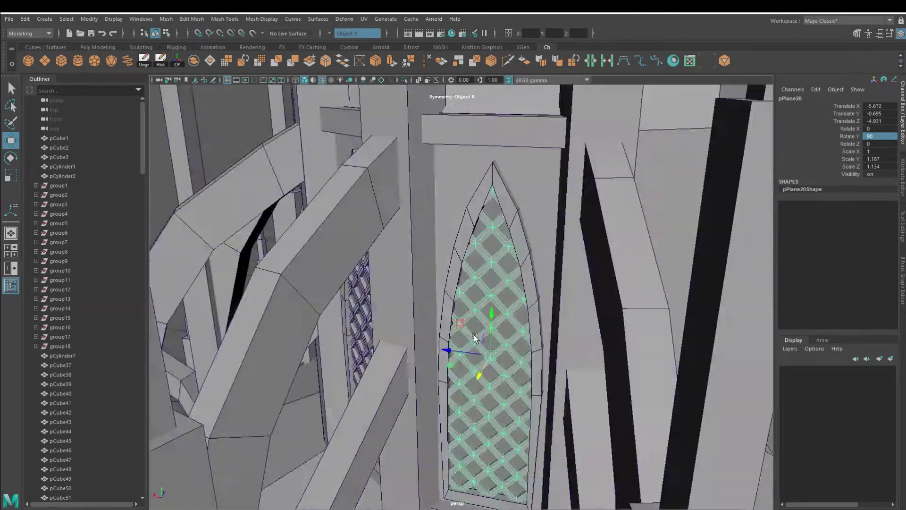
pyautogui.scroll(-10, 474, 336)
pyautogui.keyDown('alt'); pyautogui.moveTo(328, 273); pyautogui.dragTo(322, 262); pyautogui.keyUp('alt')
pyautogui.scroll(5, 322, 262)
pyautogui.moveTo(410, 271)
pyautogui.keyDown('alt'); pyautogui.mouseDown()
pyautogui.moveTo(584, 216)
pyautogui.moveTo(568, 347)
pyautogui.moveTo(556, 360)
pyautogui.moveTo(508, 341)
pyautogui.moveTo(517, 321)
pyautogui.moveTo(548, 331)
pyautogui.moveTo(458, 417)
pyautogui.moveTo(554, 401)
pyautogui.mouseUp(); pyautogui.keyUp('alt')
pyautogui.click(583, 217)
pyautogui.scroll(-3, 518, 321)
pyautogui.scroll(-5, 555, 401)
pyautogui.scroll(5, 461, 318)
pyautogui.click(460, 319)
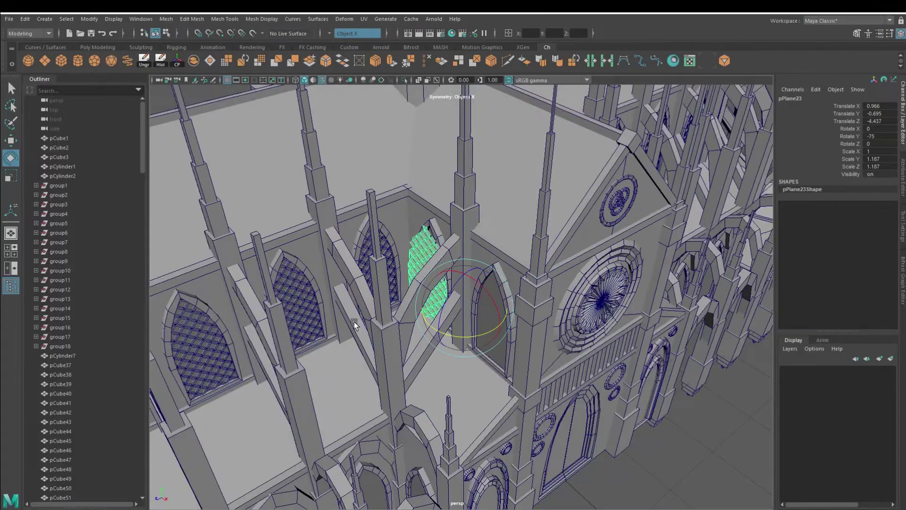
# - Pick and position panes in the nave and lower aisle arched windows
pyautogui.press('w')
pyautogui.press('f')
pyautogui.moveTo(573, 370)
pyautogui.keyDown('alt'); pyautogui.mouseDown()
pyautogui.moveTo(522, 384)
pyautogui.moveTo(572, 282)
pyautogui.moveTo(420, 218)
pyautogui.mouseUp(); pyautogui.keyUp('alt')
pyautogui.scroll(-4, 523, 385)
pyautogui.click(524, 378)
pyautogui.click(420, 218)
pyautogui.moveTo(494, 212)
pyautogui.keyDown('alt'); pyautogui.mouseDown()
pyautogui.moveTo(443, 300)
pyautogui.moveTo(441, 231)
pyautogui.moveTo(551, 335)
pyautogui.moveTo(690, 285)
pyautogui.mouseUp(); pyautogui.keyUp('alt')
pyautogui.scroll(3, 690, 285)
pyautogui.click(566, 303)
pyautogui.moveTo(567, 302)
pyautogui.keyDown('alt'); pyautogui.mouseDown()
pyautogui.moveTo(683, 280)
pyautogui.moveTo(694, 314)
pyautogui.moveTo(685, 289)
pyautogui.moveTo(651, 302)
pyautogui.moveTo(624, 293)
pyautogui.moveTo(639, 308)
pyautogui.moveTo(593, 340)
pyautogui.moveTo(560, 299)
pyautogui.moveTo(558, 251)
pyautogui.moveTo(664, 231)
pyautogui.moveTo(482, 399)
pyautogui.moveTo(465, 359)
pyautogui.moveTo(334, 182)
pyautogui.moveTo(506, 360)
pyautogui.mouseUp(); pyautogui.keyUp('alt')
# - Stand the new plane upright against the apse wall, centred and scaled over the pointed window
pyautogui.press('w')
pyautogui.press('e')
pyautogui.moveTo(401, 415)
pyautogui.mouseDown()
pyautogui.moveTo(351, 466)
pyautogui.moveTo(485, 380)
pyautogui.moveTo(517, 337)
pyautogui.mouseUp()
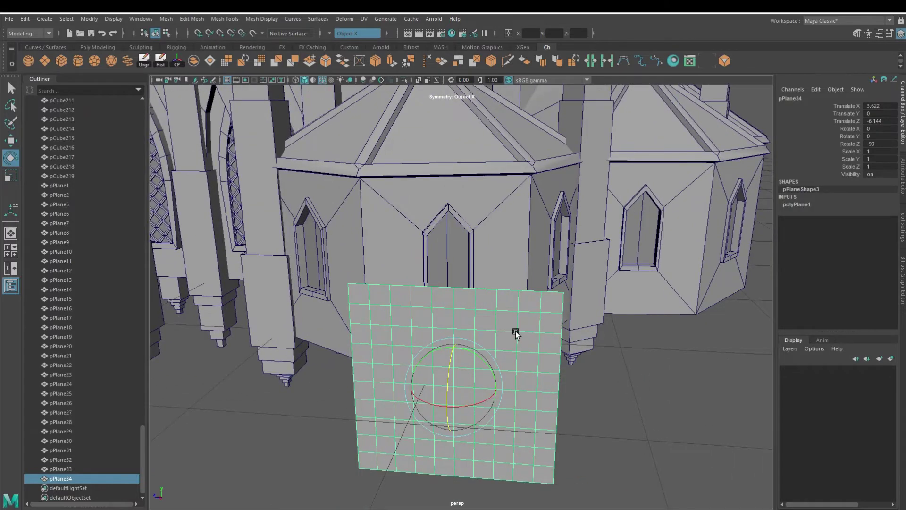
pyautogui.press('w')
pyautogui.moveTo(386, 371)
pyautogui.keyDown('alt'); pyautogui.mouseDown()
pyautogui.moveTo(364, 323)
pyautogui.moveTo(543, 380)
pyautogui.moveTo(330, 378)
pyautogui.mouseUp(); pyautogui.keyUp('alt')
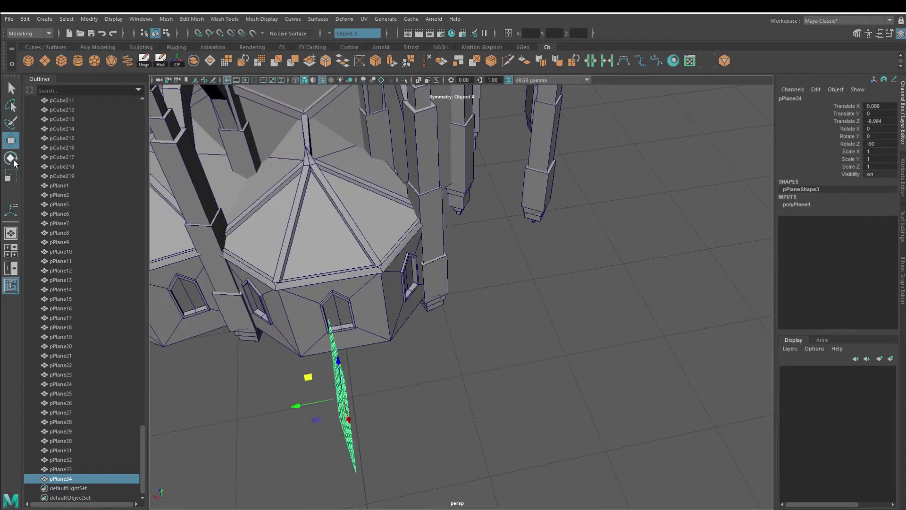
pyautogui.moveTo(319, 433)
pyautogui.mouseDown()
pyautogui.moveTo(404, 427)
pyautogui.moveTo(462, 460)
pyautogui.moveTo(647, 355)
pyautogui.mouseUp()
pyautogui.press('w')
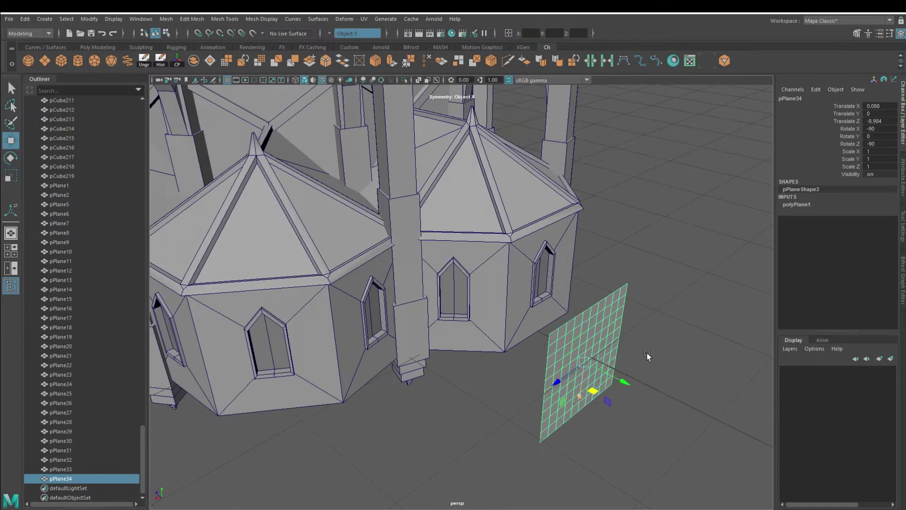
pyautogui.moveTo(601, 403)
pyautogui.mouseDown()
pyautogui.moveTo(557, 324)
pyautogui.moveTo(522, 324)
pyautogui.mouseUp()
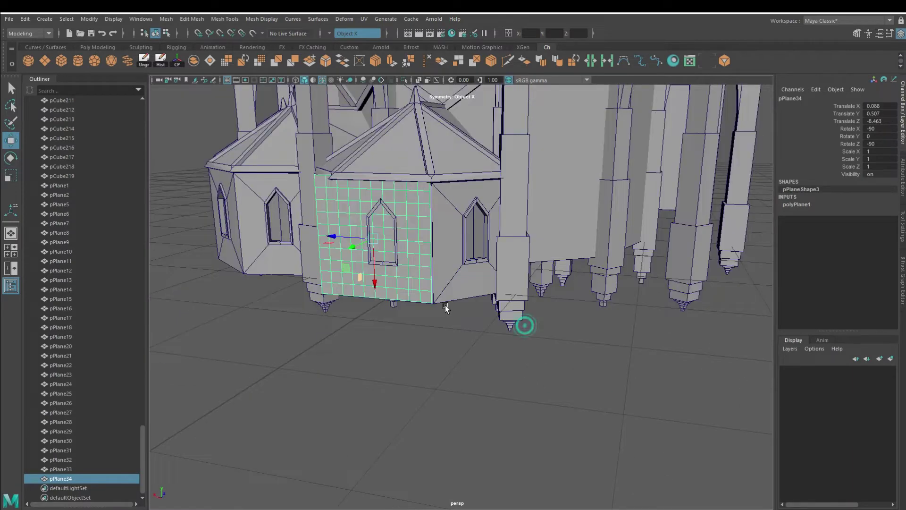
pyautogui.scroll(5, 501, 349)
pyautogui.moveTo(395, 259); pyautogui.dragTo(457, 273)
pyautogui.keyDown('alt'); pyautogui.moveTo(530, 376); pyautogui.dragTo(478, 304); pyautogui.keyUp('alt')
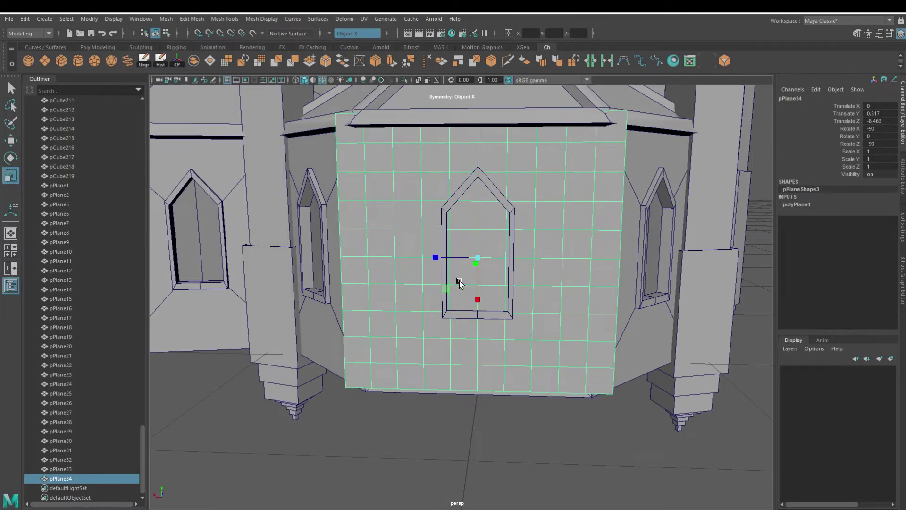
pyautogui.moveTo(459, 281); pyautogui.dragTo(454, 285)
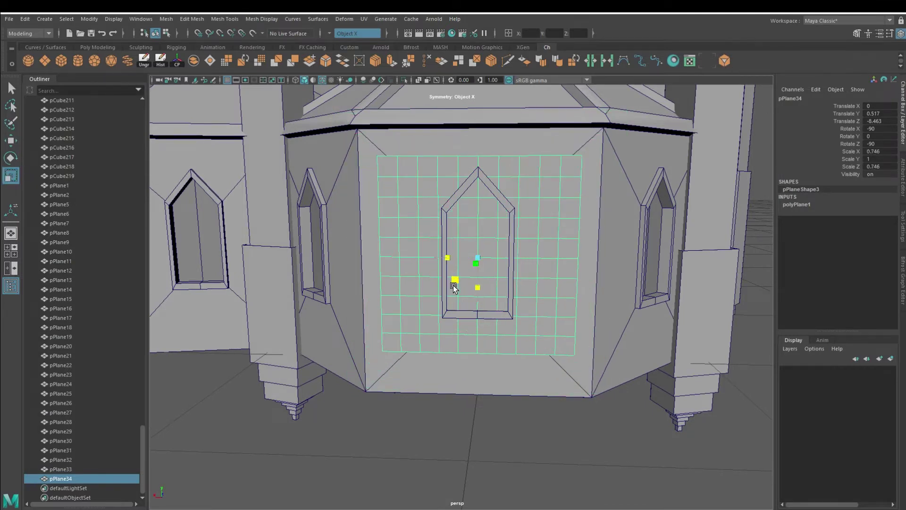
# - Convert the plane into an octagon lattice with the shelf script and fit it to the window
pyautogui.click(726, 60)
pyautogui.scroll(4, 564, 248)
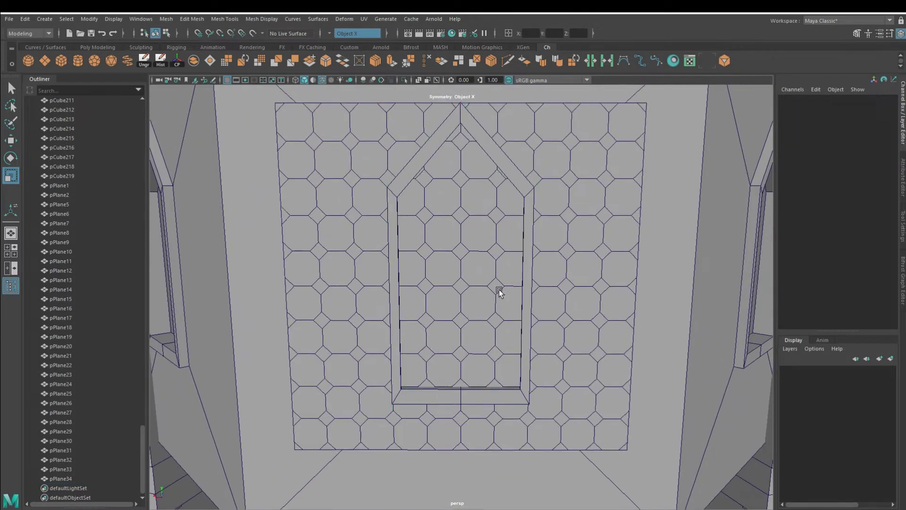
pyautogui.click(499, 290)
pyautogui.moveTo(460, 333); pyautogui.dragTo(460, 337)
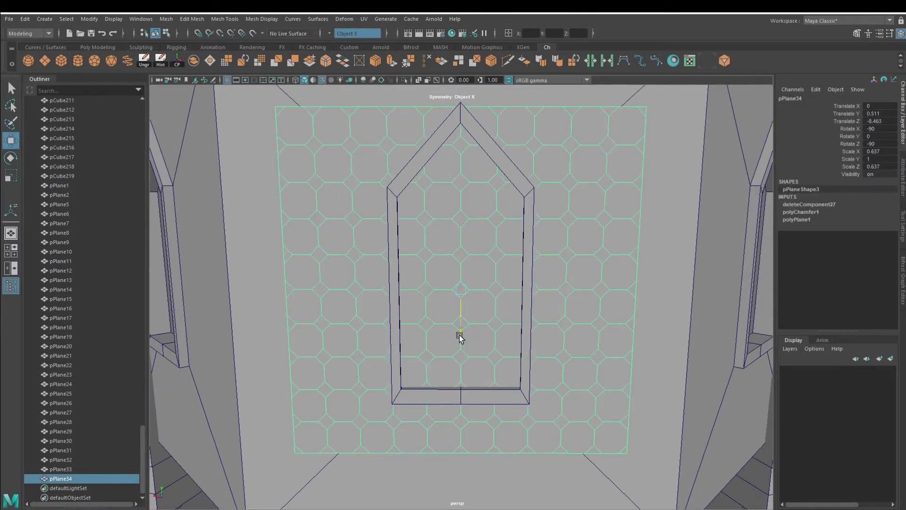
pyautogui.moveTo(462, 293); pyautogui.dragTo(435, 298)
pyautogui.moveTo(458, 339); pyautogui.dragTo(461, 310)
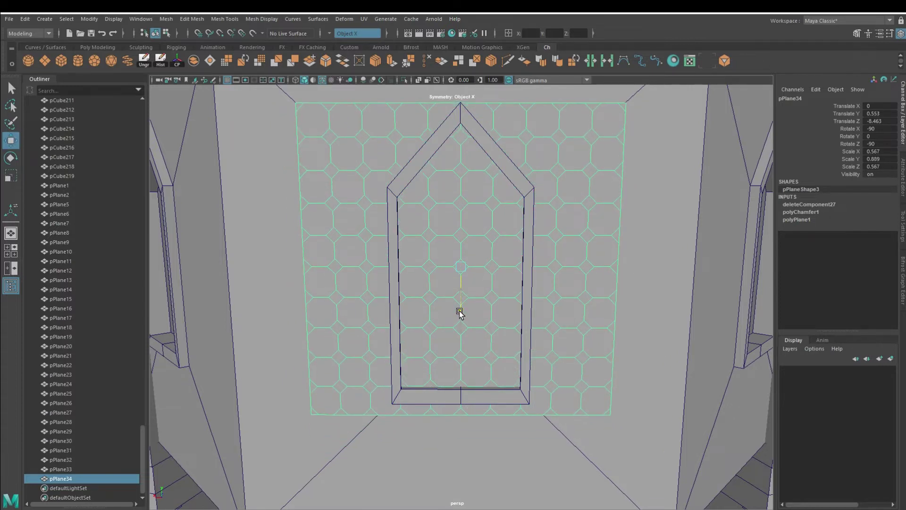
pyautogui.moveTo(466, 218); pyautogui.dragTo(466, 219, button='right')
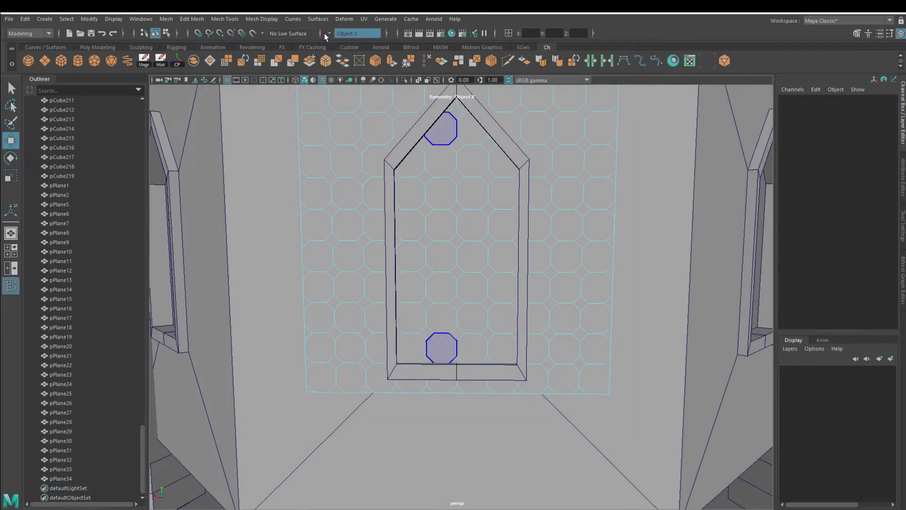
# - Set symmetry to Object Z and delete the lattice faces outside the window frame
pyautogui.click(336, 35)
pyautogui.click(347, 68)
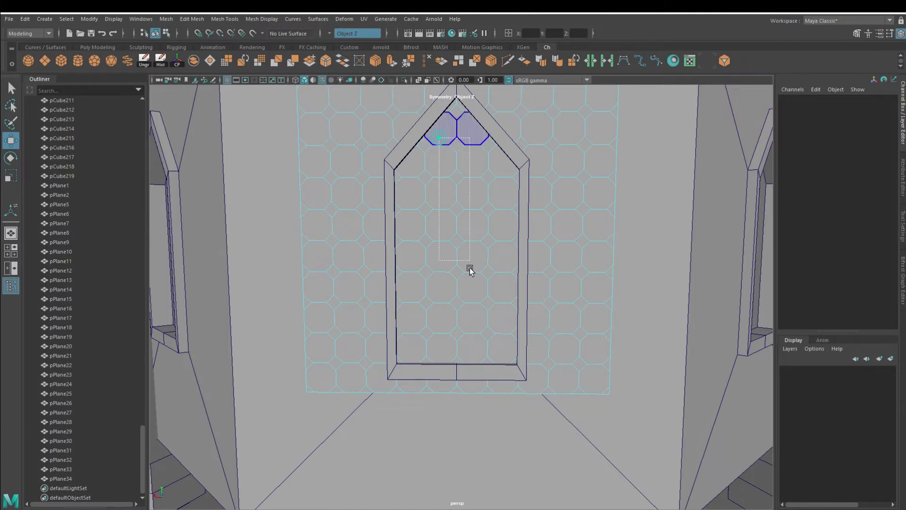
pyautogui.moveTo(477, 361); pyautogui.dragTo(477, 362)
pyautogui.keyDown('alt'); pyautogui.moveTo(523, 329); pyautogui.dragTo(481, 320); pyautogui.keyUp('alt')
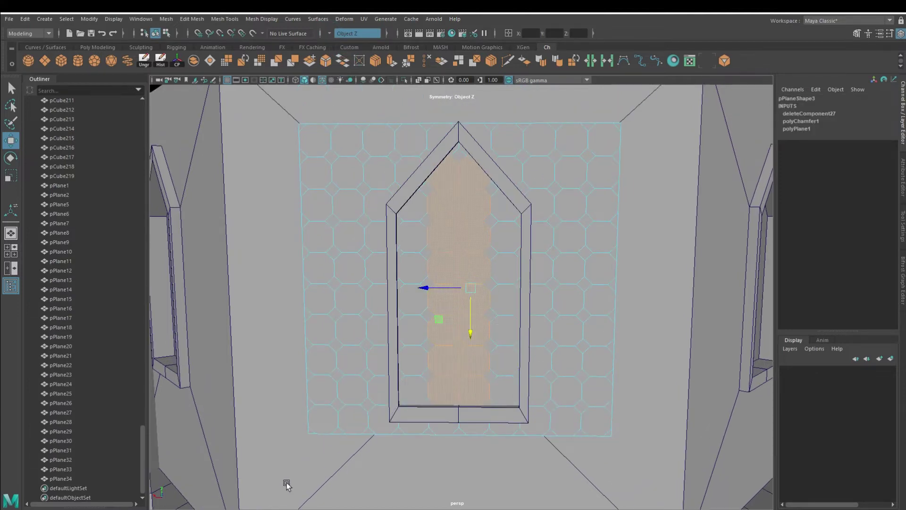
pyautogui.moveTo(674, 461); pyautogui.dragTo(611, 222)
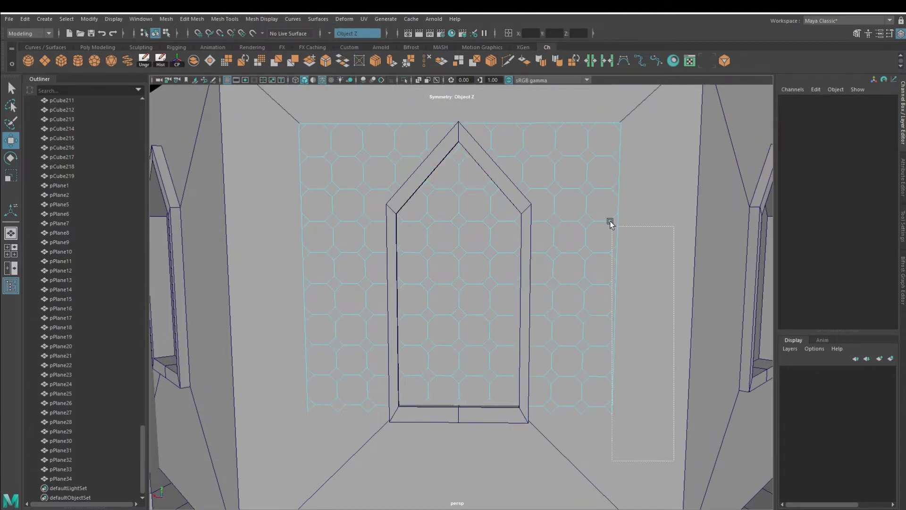
pyautogui.press('Delete')
# - Delete the top faces and vertices past the peak to match the pointed arch
pyautogui.moveTo(358, 120); pyautogui.dragTo(410, 162)
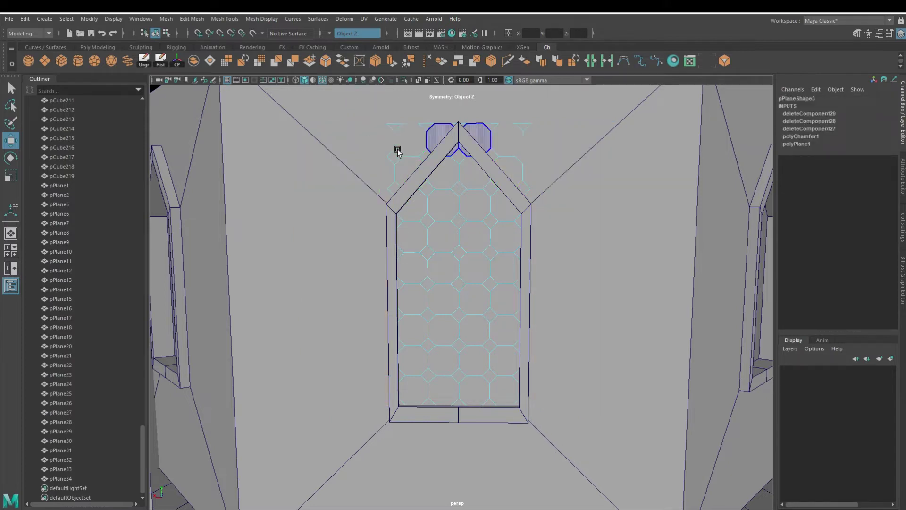
pyautogui.press('Delete')
pyautogui.moveTo(429, 133); pyautogui.dragTo(422, 122)
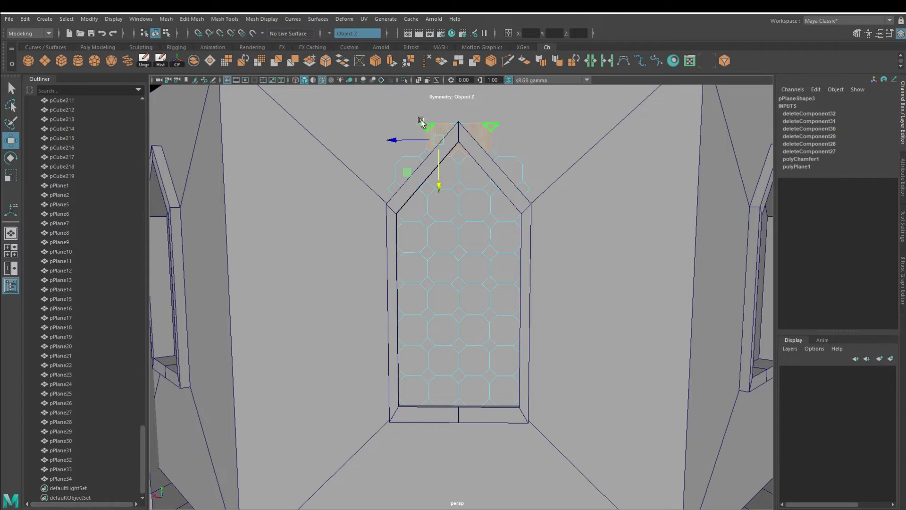
pyautogui.press('Delete')
pyautogui.click(390, 188)
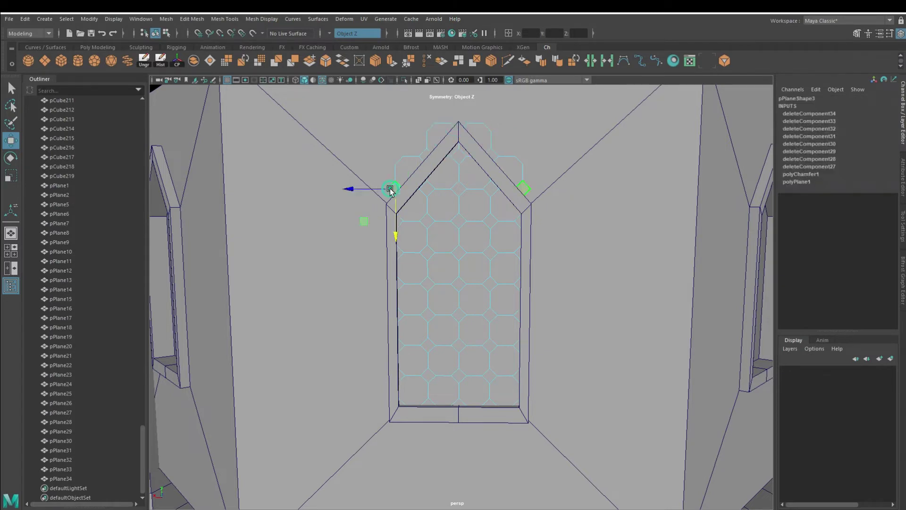
pyautogui.press('F9')
pyautogui.click(402, 171)
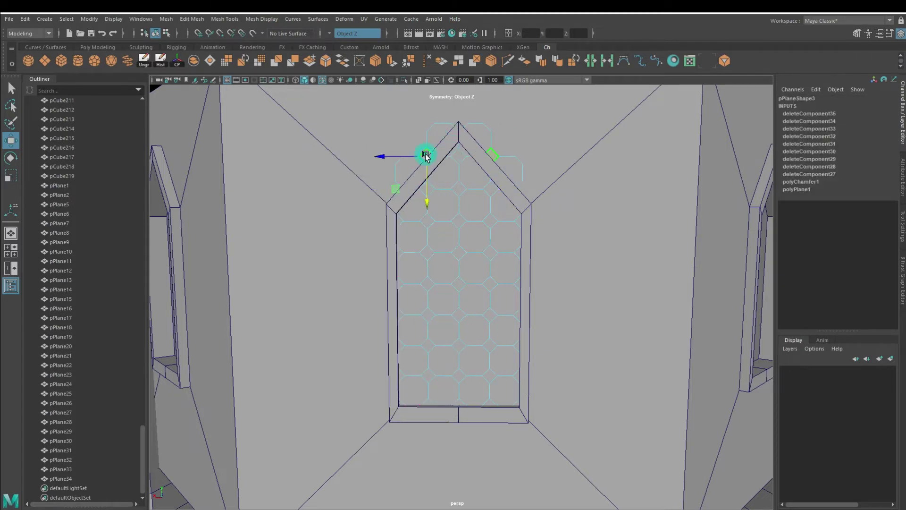
pyautogui.moveTo(389, 121); pyautogui.dragTo(538, 214)
pyautogui.press('Delete')
pyautogui.click(463, 252)
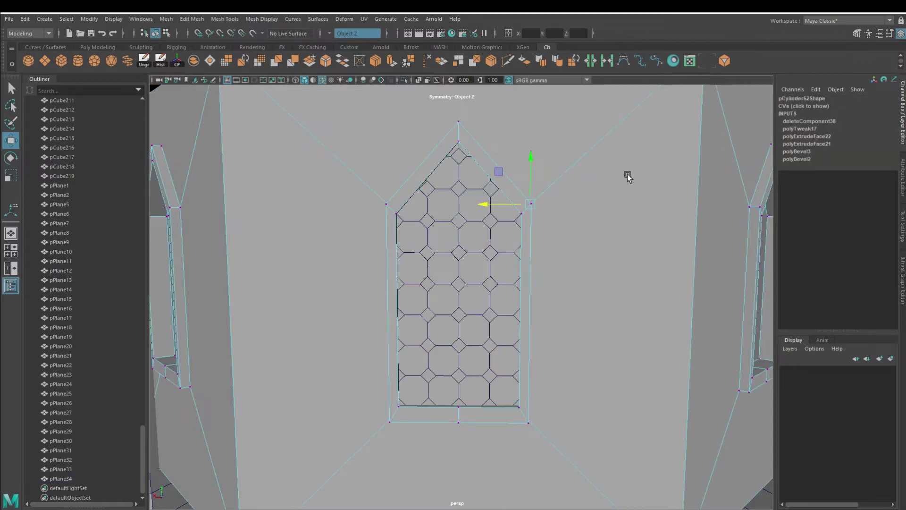
pyautogui.press('F8')
# - Frame the trimmed lattice and select two mirrored faces, pulling them downward
pyautogui.moveTo(534, 354)
pyautogui.keyDown('alt'); pyautogui.mouseDown()
pyautogui.moveTo(472, 314)
pyautogui.moveTo(430, 335)
pyautogui.mouseUp(); pyautogui.keyUp('alt')
pyautogui.press('f')
pyautogui.keyDown('alt'); pyautogui.moveTo(468, 383); pyautogui.dragTo(504, 397); pyautogui.keyUp('alt')
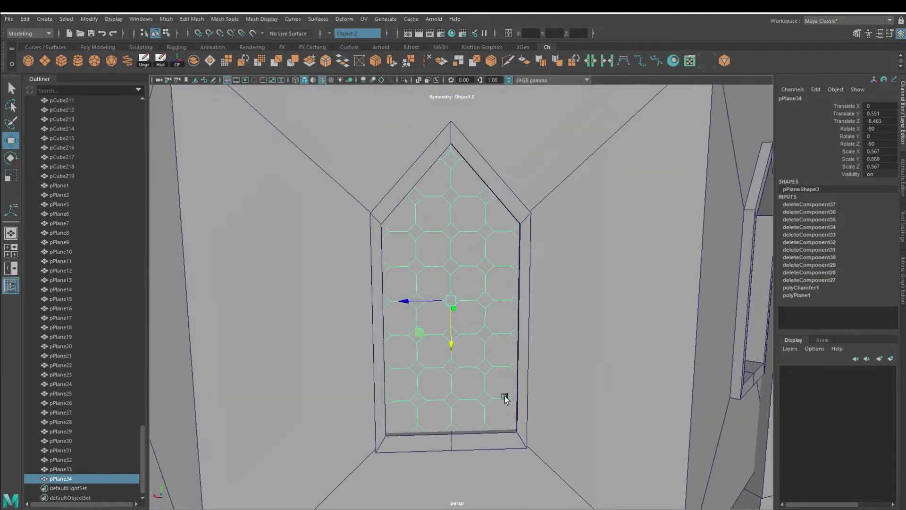
pyautogui.moveTo(412, 186); pyautogui.dragTo(416, 216, button='right')
pyautogui.click(408, 224)
pyautogui.moveTo(408, 225); pyautogui.dragTo(425, 253)
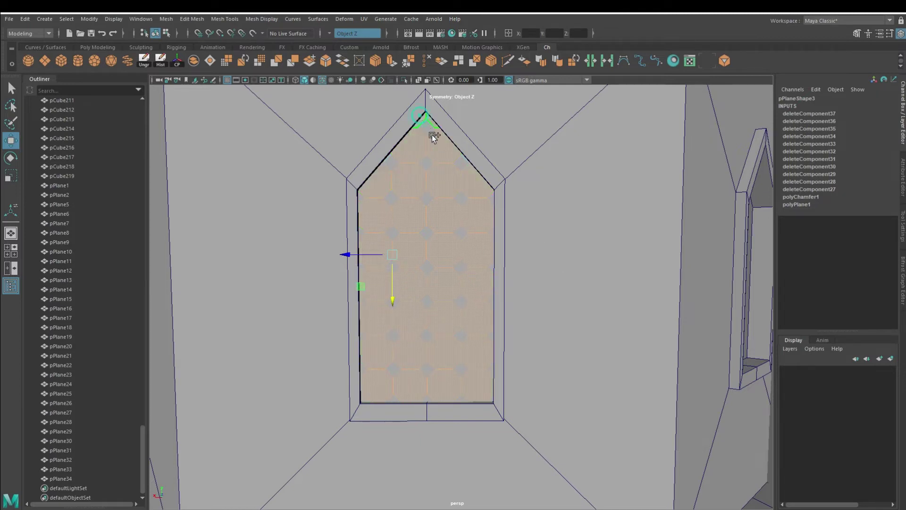
# - Extrude the window faces and scale them up into octagon openings with raised bars
pyautogui.keyDown('alt'); pyautogui.moveTo(515, 331); pyautogui.dragTo(524, 364, button='middle'); pyautogui.keyUp('alt')
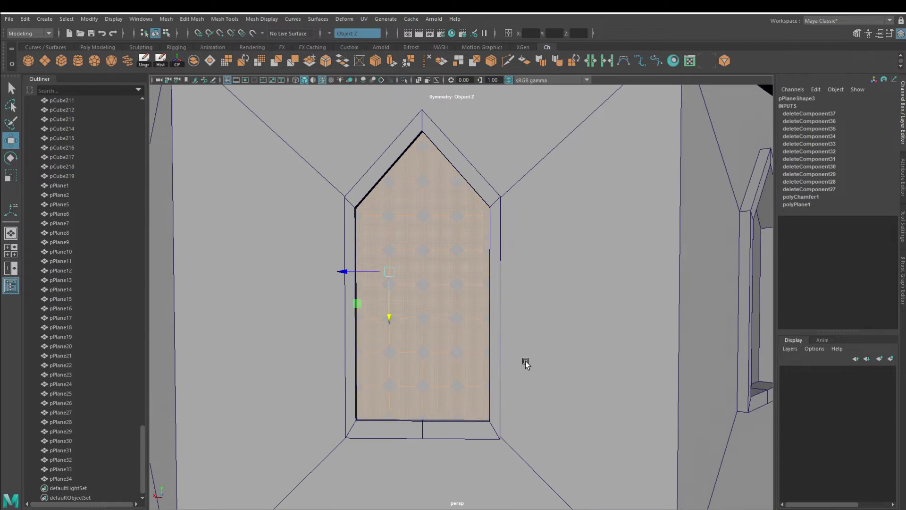
pyautogui.hotkey('ctrl', 'e')
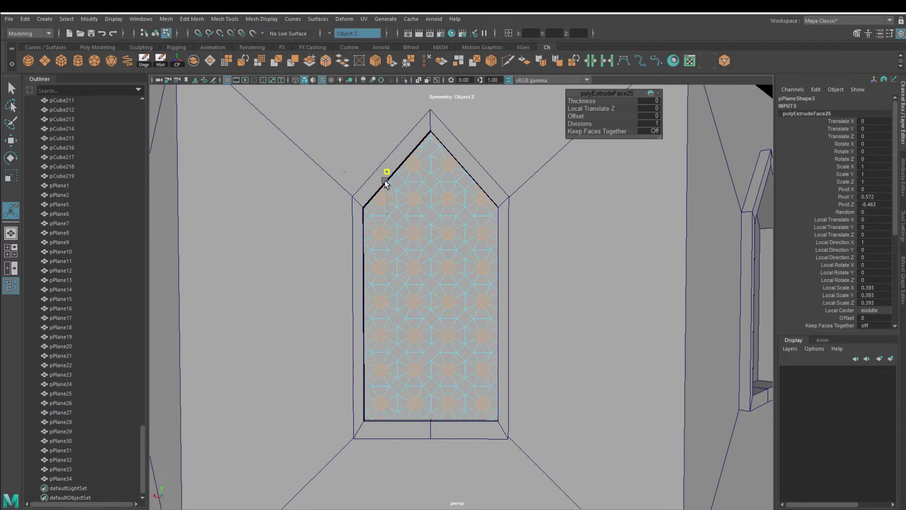
pyautogui.moveTo(385, 182)
pyautogui.mouseDown()
pyautogui.moveTo(424, 190)
pyautogui.moveTo(417, 225)
pyautogui.mouseUp()
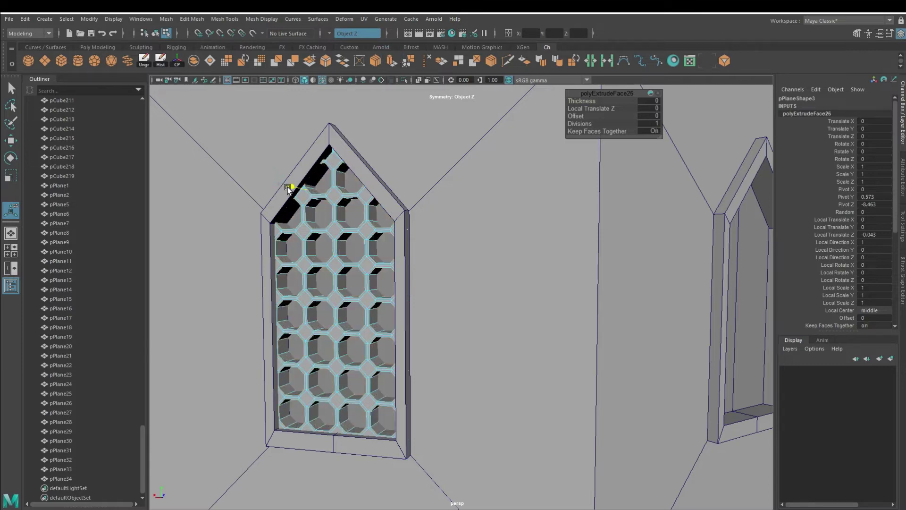
pyautogui.moveTo(311, 248); pyautogui.dragTo(336, 232, button='right')
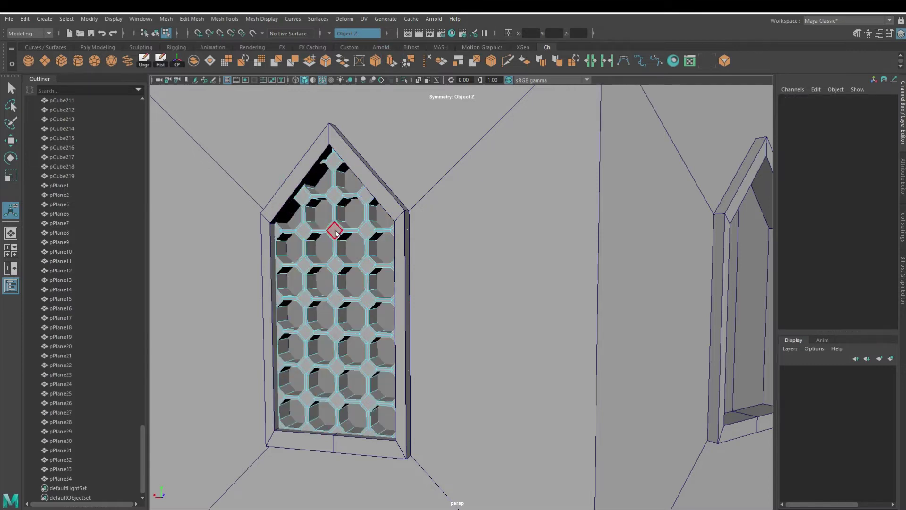
# - Push the whole lattice pane slightly deeper into the window opening
pyautogui.moveTo(369, 331)
pyautogui.keyDown('alt'); pyautogui.mouseDown()
pyautogui.moveTo(427, 346)
pyautogui.moveTo(547, 346)
pyautogui.moveTo(540, 341)
pyautogui.mouseUp(); pyautogui.keyUp('alt')
pyautogui.press('w')
pyautogui.moveTo(397, 302); pyautogui.dragTo(401, 309)
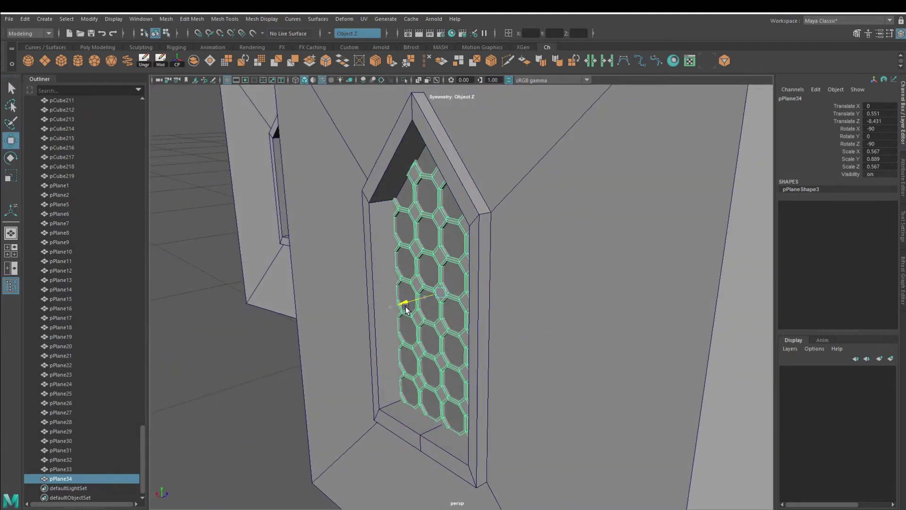
# - Select the finished apse window lattice
pyautogui.click(305, 333)
pyautogui.scroll(-5, 466, 341)
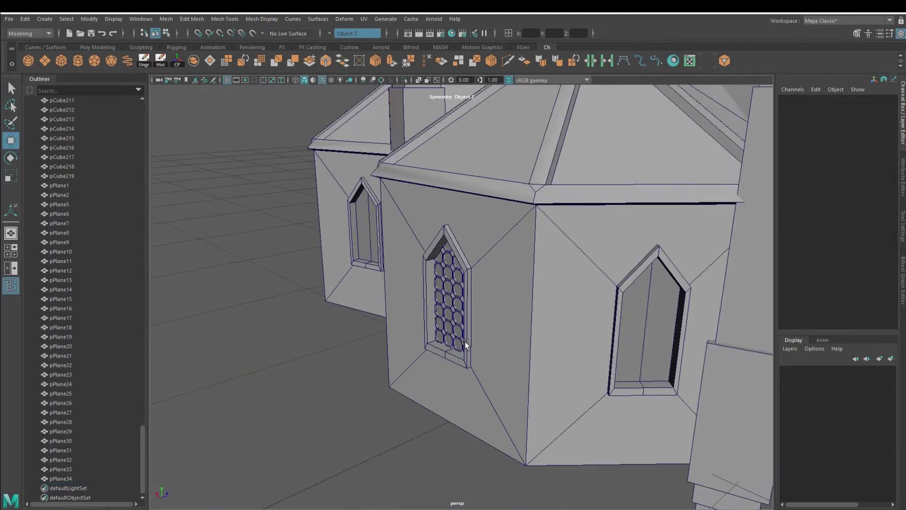
pyautogui.keyDown('alt'); pyautogui.moveTo(465, 341); pyautogui.dragTo(522, 291); pyautogui.keyUp('alt')
pyautogui.scroll(8, 522, 291)
pyautogui.scroll(3, 543, 365)
pyautogui.click(543, 364)
pyautogui.scroll(-5, 542, 365)
pyautogui.moveTo(583, 367)
pyautogui.keyDown('alt'); pyautogui.mouseDown()
pyautogui.moveTo(501, 332)
pyautogui.moveTo(486, 312)
pyautogui.mouseUp(); pyautogui.keyUp('alt')
pyautogui.scroll(4, 449, 353)
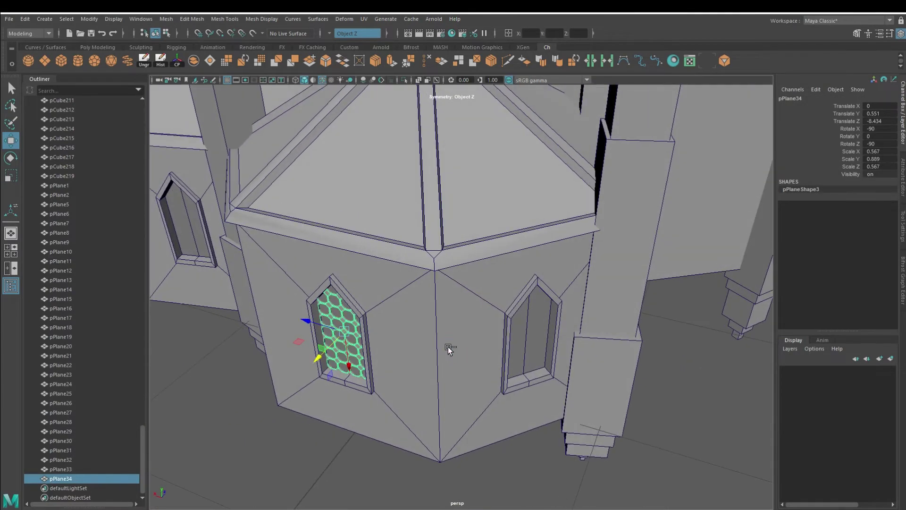
# - Duplicate the lattice and rotate and scale the copy into the next apse window
pyautogui.hotkey('ctrl', 'd')
pyautogui.keyDown('alt'); pyautogui.moveTo(321, 373); pyautogui.dragTo(299, 371); pyautogui.keyUp('alt')
pyautogui.press('e')
pyautogui.scroll(5, 476, 387)
pyautogui.moveTo(464, 412)
pyautogui.keyDown('alt'); pyautogui.mouseDown()
pyautogui.moveTo(494, 370)
pyautogui.moveTo(491, 345)
pyautogui.mouseUp(); pyautogui.keyUp('alt')
pyautogui.scroll(3, 402, 359)
pyautogui.moveTo(402, 360)
pyautogui.keyDown('alt'); pyautogui.mouseDown()
pyautogui.moveTo(359, 349)
pyautogui.moveTo(457, 330)
pyautogui.moveTo(294, 304)
pyautogui.mouseUp(); pyautogui.keyUp('alt')
pyautogui.click(902, 226)
pyautogui.press('r')
pyautogui.scroll(-5, 465, 369)
pyautogui.scroll(5, 374, 283)
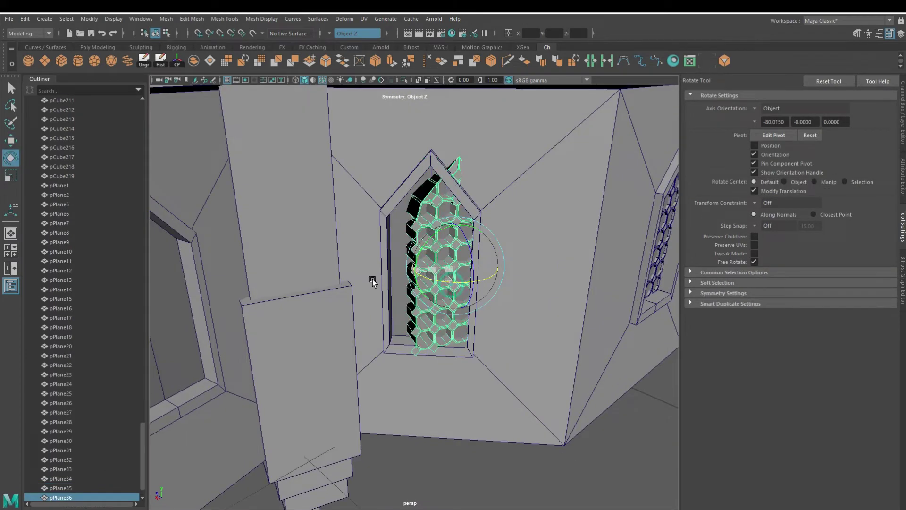
# - Duplicate the lattice again and rotate and move it toward another apse window
pyautogui.hotkey('ctrl', 'd')
pyautogui.moveTo(393, 327)
pyautogui.keyDown('alt'); pyautogui.mouseDown()
pyautogui.moveTo(399, 245)
pyautogui.moveTo(338, 327)
pyautogui.moveTo(430, 362)
pyautogui.moveTo(423, 330)
pyautogui.moveTo(370, 413)
pyautogui.moveTo(387, 377)
pyautogui.moveTo(613, 313)
pyautogui.mouseUp(); pyautogui.keyUp('alt')
pyautogui.press('e')
pyautogui.press('w')
pyautogui.keyDown('alt'); pyautogui.moveTo(422, 308); pyautogui.dragTo(436, 436); pyautogui.keyUp('alt')
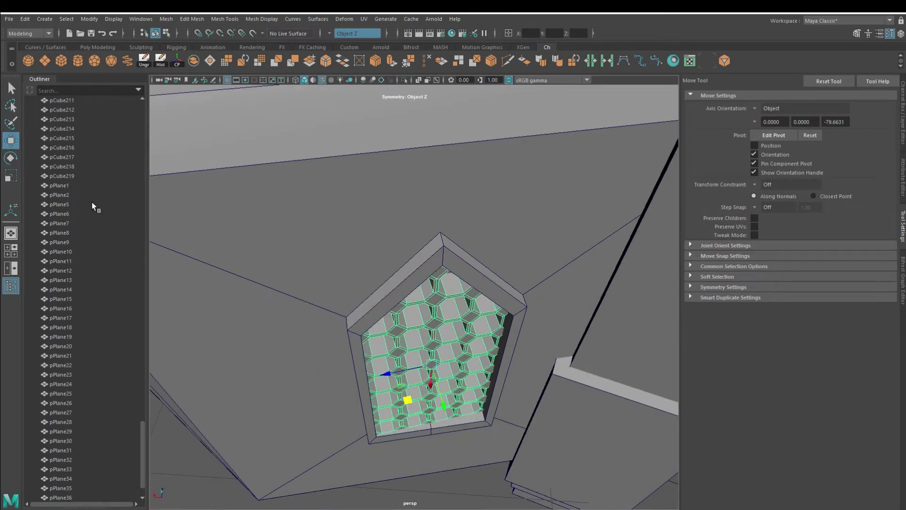
pyautogui.scroll(-2, 426, 411)
pyautogui.moveTo(432, 395)
pyautogui.keyDown('alt'); pyautogui.mouseDown()
pyautogui.moveTo(542, 424)
pyautogui.moveTo(352, 343)
pyautogui.moveTo(400, 316)
pyautogui.moveTo(375, 298)
pyautogui.moveTo(492, 354)
pyautogui.mouseUp(); pyautogui.keyUp('alt')
# - Select the lattice on another apse wall and move and rotate it into its window
pyautogui.click(353, 344)
pyautogui.scroll(-3, 492, 354)
pyautogui.moveTo(512, 415)
pyautogui.keyDown('alt'); pyautogui.mouseDown()
pyautogui.moveTo(413, 347)
pyautogui.moveTo(408, 404)
pyautogui.moveTo(415, 391)
pyautogui.mouseUp(); pyautogui.keyUp('alt')
pyautogui.press('w')
pyautogui.scroll(-3, 289, 289)
pyautogui.press('e')
pyautogui.scroll(3, 425, 331)
pyautogui.moveTo(425, 331)
pyautogui.keyDown('alt'); pyautogui.mouseDown()
pyautogui.moveTo(444, 371)
pyautogui.moveTo(459, 367)
pyautogui.moveTo(387, 337)
pyautogui.moveTo(375, 313)
pyautogui.moveTo(389, 346)
pyautogui.moveTo(308, 299)
pyautogui.moveTo(356, 245)
pyautogui.moveTo(365, 293)
pyautogui.moveTo(342, 188)
pyautogui.moveTo(351, 291)
pyautogui.moveTo(396, 337)
pyautogui.moveTo(431, 421)
pyautogui.moveTo(429, 348)
pyautogui.mouseUp(); pyautogui.keyUp('alt')
# - Fine-tune that lattice's position and rotation within its apse window
pyautogui.press('w')
pyautogui.scroll(-3, 411, 370)
pyautogui.press('e')
pyautogui.scroll(-3, 389, 345)
pyautogui.press('w')
pyautogui.scroll(3, 356, 245)
pyautogui.scroll(-3, 356, 245)
pyautogui.scroll(-5, 356, 245)
pyautogui.scroll(4, 365, 292)
# - Scale the grid into the left portal doorway and select its bottom and top faces
pyautogui.press('r')
pyautogui.scroll(1, 384, 299)
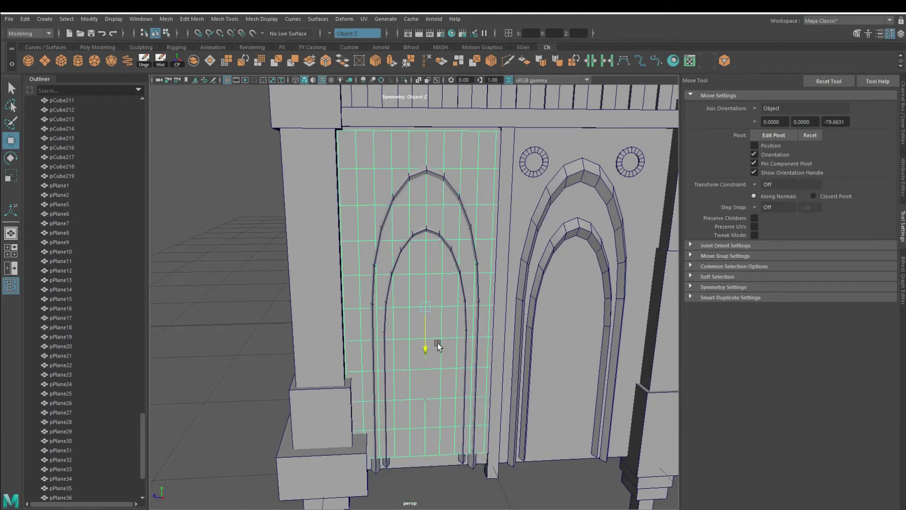
pyautogui.scroll(2, 421, 300)
pyautogui.press('w')
pyautogui.moveTo(421, 300)
pyautogui.keyDown('alt'); pyautogui.mouseDown()
pyautogui.moveTo(469, 410)
pyautogui.moveTo(451, 344)
pyautogui.moveTo(458, 331)
pyautogui.mouseUp(); pyautogui.keyUp('alt')
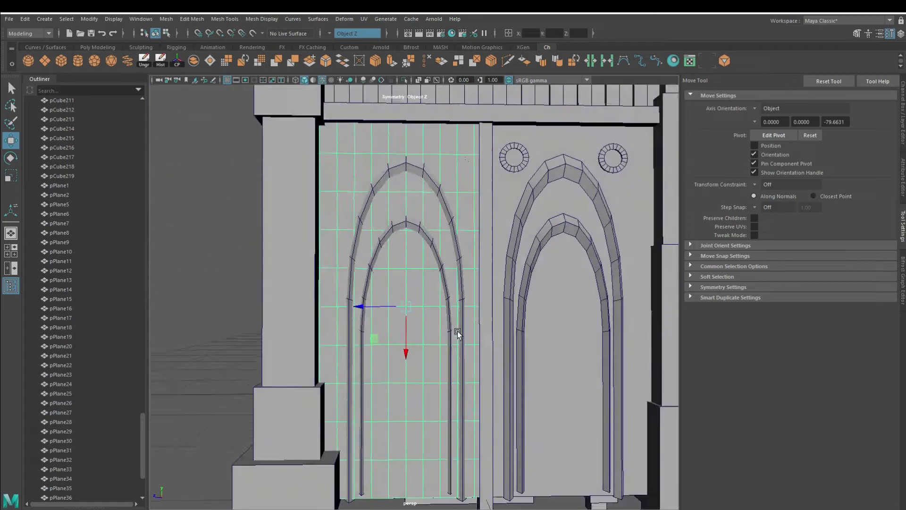
pyautogui.scroll(2, 457, 331)
pyautogui.click(360, 412)
pyautogui.scroll(-2, 480, 376)
pyautogui.click(375, 148)
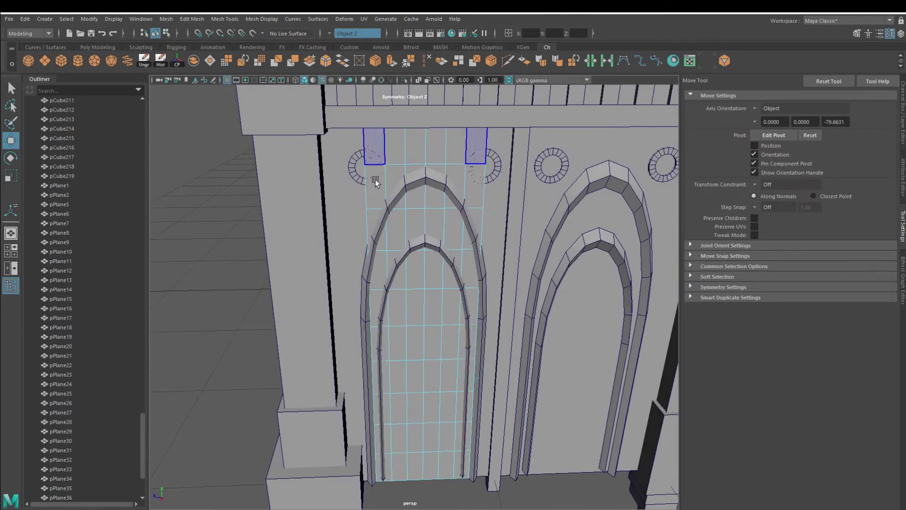
# - Move the hex door mesh to sit within the arched doorway
pyautogui.scroll(2, 375, 179)
pyautogui.scroll(2, 520, 354)
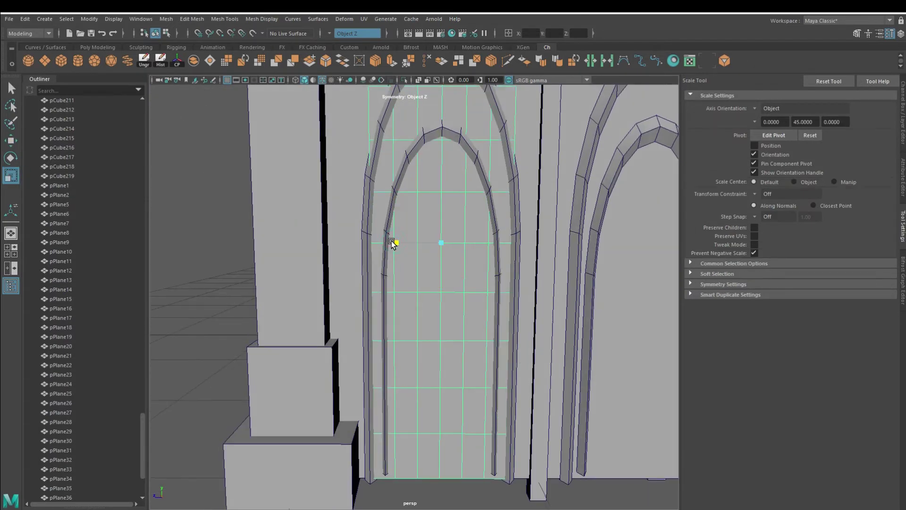
pyautogui.moveTo(392, 243)
pyautogui.keyDown('alt'); pyautogui.mouseDown()
pyautogui.moveTo(416, 284)
pyautogui.moveTo(542, 351)
pyautogui.mouseUp(); pyautogui.keyUp('alt')
pyautogui.scroll(-2, 429, 307)
pyautogui.press('w')
pyautogui.scroll(2, 413, 341)
pyautogui.scroll(2, 396, 297)
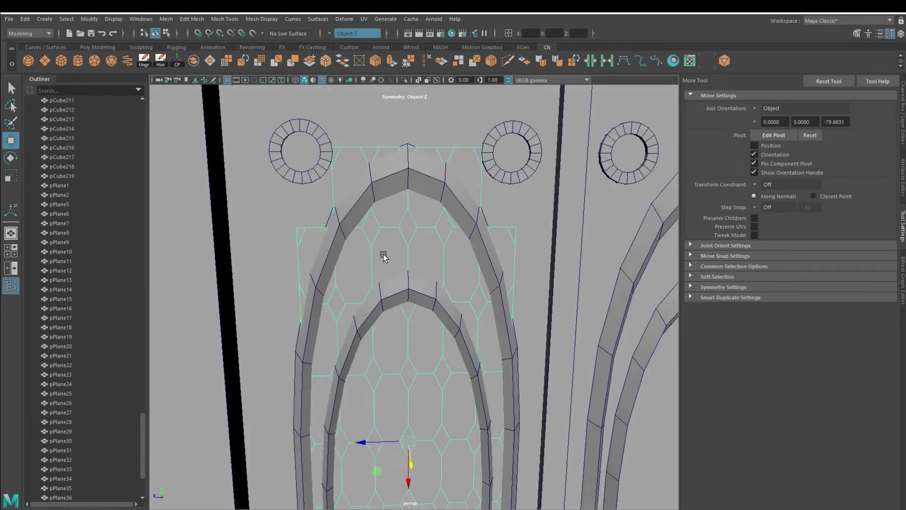
pyautogui.scroll(-3, 243, 137)
# - Adjust the hex mesh vertices to the pointed arch, then extrude the door pane faces
pyautogui.press('F9')
pyautogui.scroll(4, 455, 330)
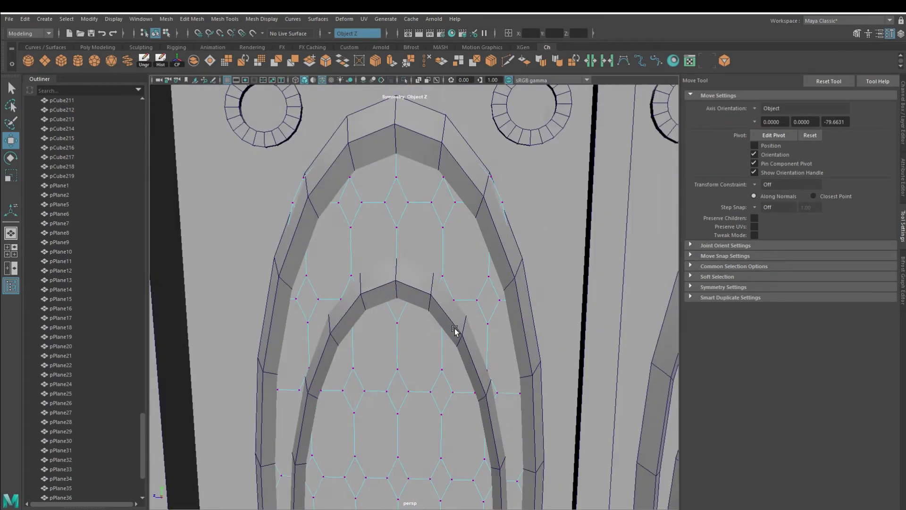
pyautogui.scroll(-5, 396, 324)
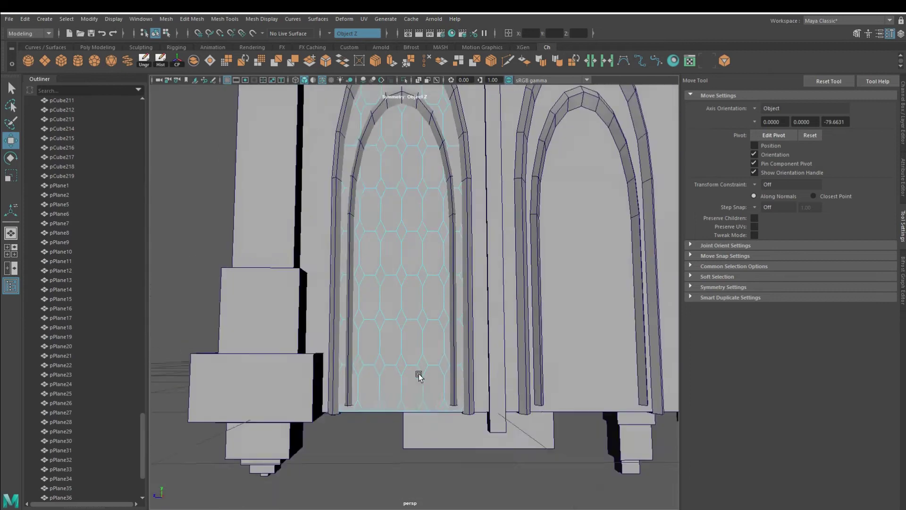
pyautogui.keyDown('alt'); pyautogui.moveTo(515, 274); pyautogui.dragTo(467, 479); pyautogui.keyUp('alt')
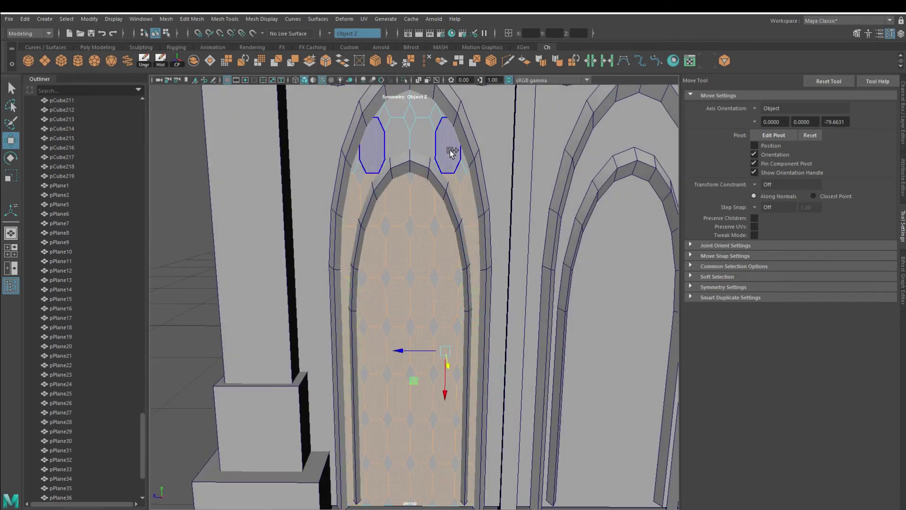
pyautogui.hotkey('ctrl', 'e')
pyautogui.keyDown('alt'); pyautogui.moveTo(458, 387); pyautogui.dragTo(364, 209); pyautogui.keyUp('alt')
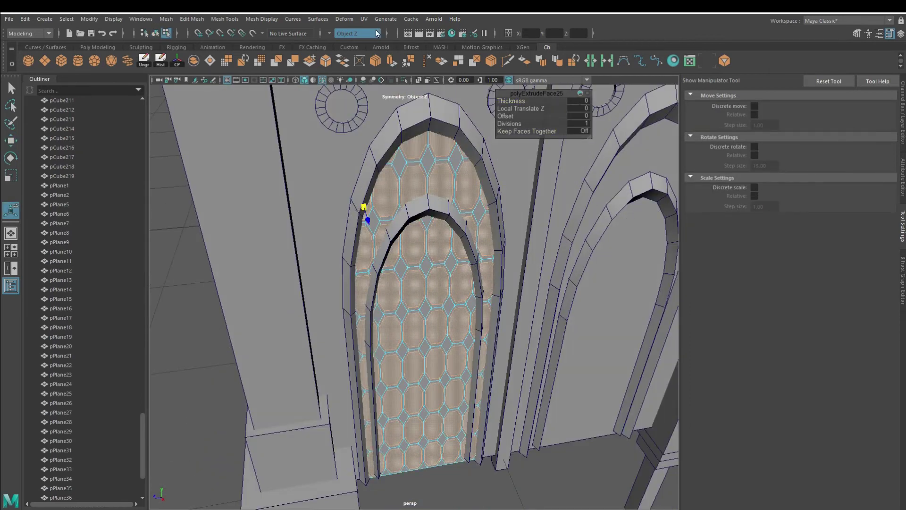
# - Turn Symmetry off and enable Keep Faces Together for the door pane extrusion
pyautogui.click(377, 34)
pyautogui.press('f')
pyautogui.moveTo(416, 233)
pyautogui.keyDown('alt'); pyautogui.mouseDown()
pyautogui.moveTo(336, 279)
pyautogui.moveTo(332, 196)
pyautogui.moveTo(360, 293)
pyautogui.moveTo(391, 296)
pyautogui.mouseUp(); pyautogui.keyUp('alt')
pyautogui.moveTo(477, 224)
pyautogui.keyDown('alt'); pyautogui.mouseDown()
pyautogui.moveTo(309, 203)
pyautogui.moveTo(251, 255)
pyautogui.moveTo(452, 200)
pyautogui.moveTo(233, 192)
pyautogui.moveTo(549, 128)
pyautogui.mouseUp(); pyautogui.keyUp('alt')
pyautogui.click(518, 131)
pyautogui.click(357, 33)
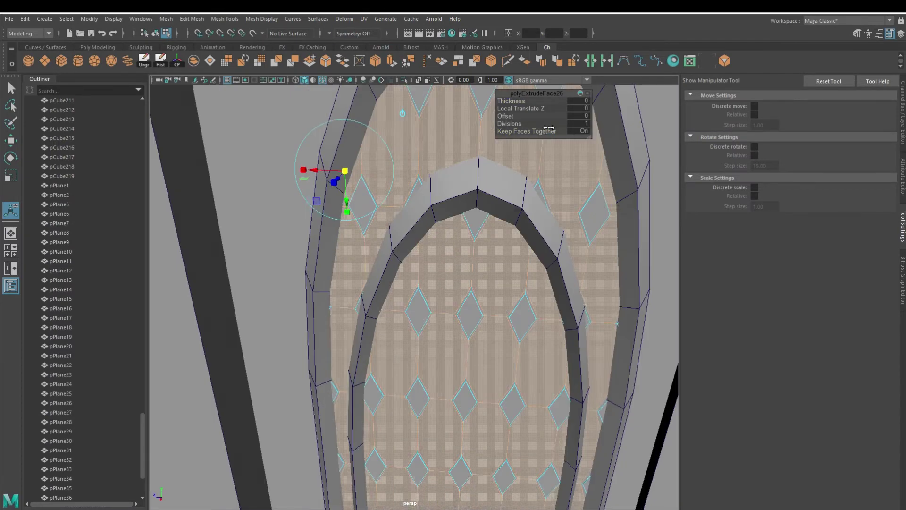
# - Extrude the door faces again and scale them inward to form raised lattice bars
pyautogui.hotkey('ctrl', 'e')
pyautogui.moveTo(329, 206)
pyautogui.keyDown('alt'); pyautogui.mouseDown()
pyautogui.moveTo(284, 274)
pyautogui.moveTo(324, 183)
pyautogui.moveTo(334, 253)
pyautogui.moveTo(261, 313)
pyautogui.moveTo(359, 198)
pyautogui.mouseUp(); pyautogui.keyUp('alt')
pyautogui.press('r')
pyautogui.scroll(-5, 469, 310)
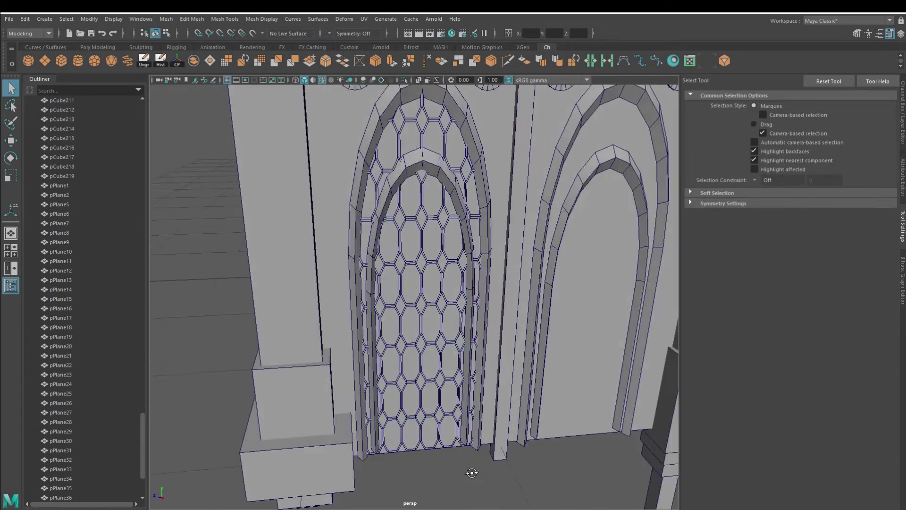
pyautogui.keyDown('alt'); pyautogui.moveTo(470, 309); pyautogui.dragTo(365, 361); pyautogui.keyUp('alt')
pyautogui.scroll(5, 365, 360)
# - Adjust the lattice door's pivot and show its attributes for a mirrored copy
pyautogui.moveTo(389, 331)
pyautogui.keyDown('alt'); pyautogui.mouseDown()
pyautogui.moveTo(343, 353)
pyautogui.moveTo(417, 285)
pyautogui.mouseUp(); pyautogui.keyUp('alt')
pyautogui.scroll(-3, 343, 353)
pyautogui.keyDown('alt'); pyautogui.moveTo(385, 350); pyautogui.dragTo(399, 376); pyautogui.keyUp('alt')
pyautogui.scroll(-3, 398, 376)
pyautogui.press('d')
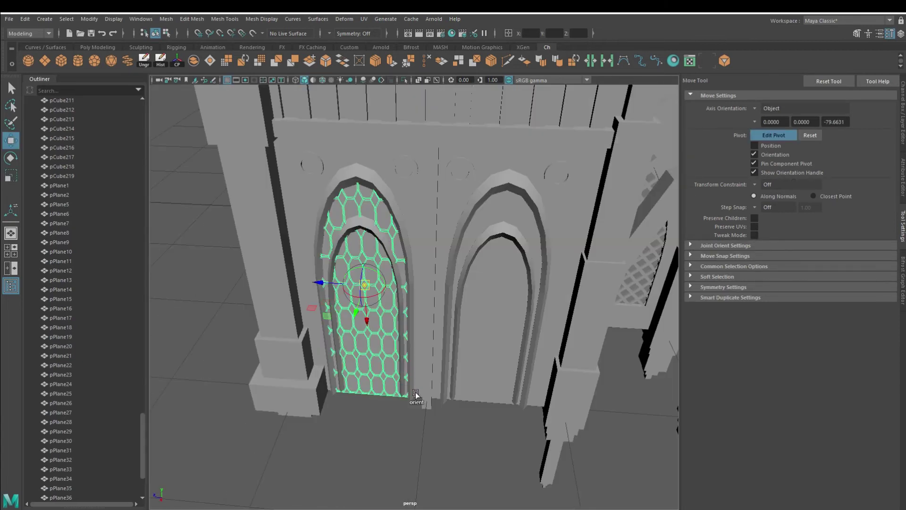
pyautogui.click(903, 123)
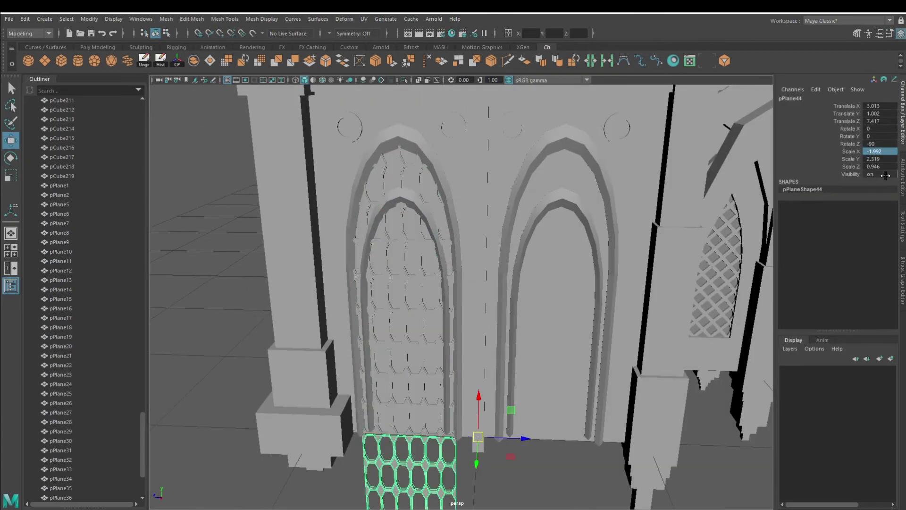
# - Select another lattice door copy and position it in a neighbouring front portal
pyautogui.click(529, 472)
pyautogui.scroll(-5, 529, 472)
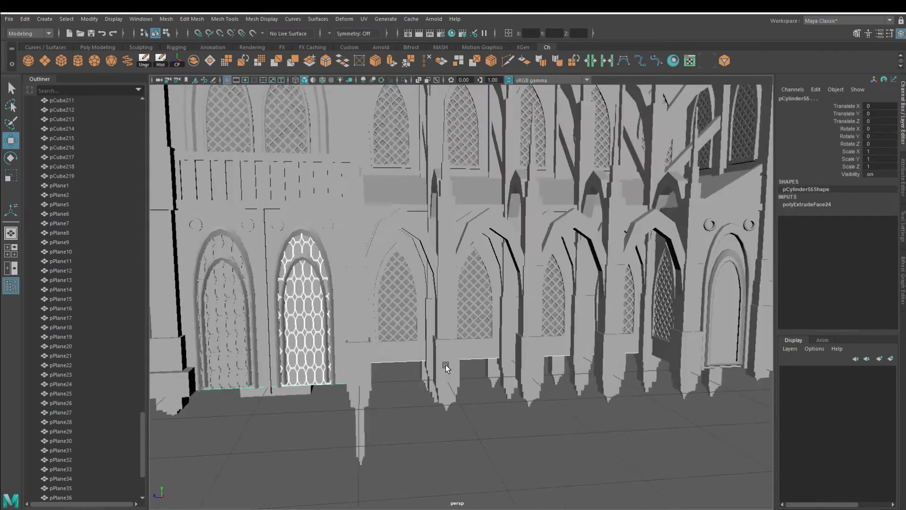
pyautogui.keyDown('alt'); pyautogui.moveTo(446, 365); pyautogui.dragTo(344, 390); pyautogui.keyUp('alt')
pyautogui.scroll(5, 517, 387)
pyautogui.moveTo(517, 387)
pyautogui.keyDown('alt'); pyautogui.mouseDown()
pyautogui.moveTo(623, 401)
pyautogui.moveTo(380, 396)
pyautogui.mouseUp(); pyautogui.keyUp('alt')
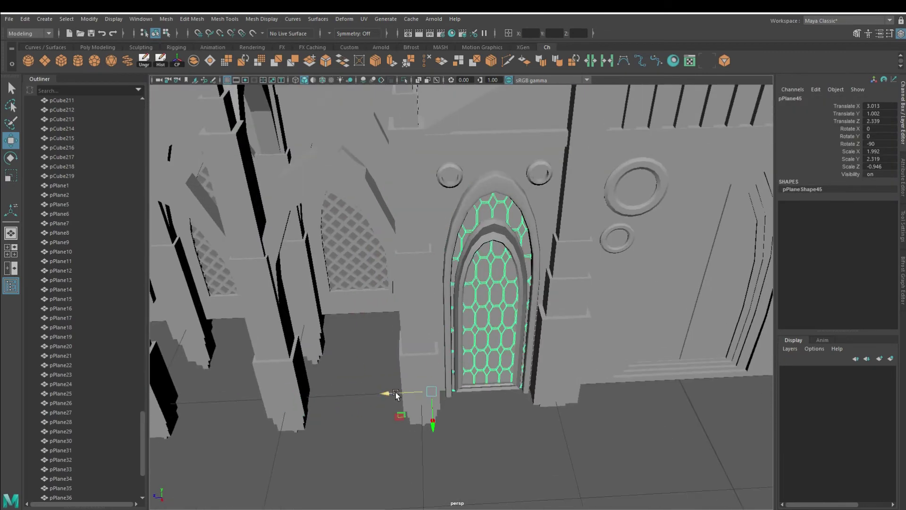
# - Deselect the doors and orbit around the finished cathedral for an overview
pyautogui.click(489, 472)
pyautogui.scroll(-5, 489, 473)
pyautogui.scroll(3, 330, 343)
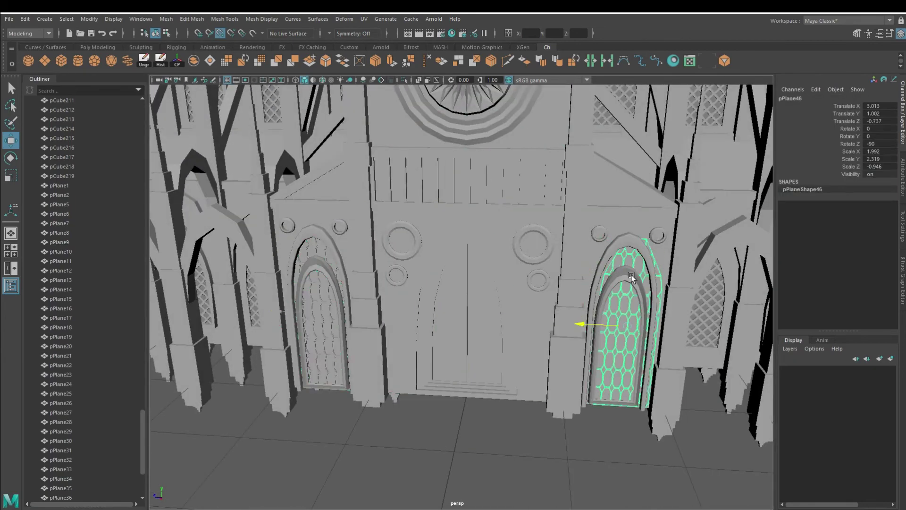
pyautogui.click(520, 449)
pyautogui.scroll(-5, 418, 337)
pyautogui.moveTo(418, 337)
pyautogui.keyDown('alt'); pyautogui.mouseDown()
pyautogui.moveTo(612, 353)
pyautogui.moveTo(613, 420)
pyautogui.moveTo(536, 407)
pyautogui.mouseUp(); pyautogui.keyUp('alt')
pyautogui.scroll(3, 565, 422)
pyautogui.scroll(3, 536, 407)
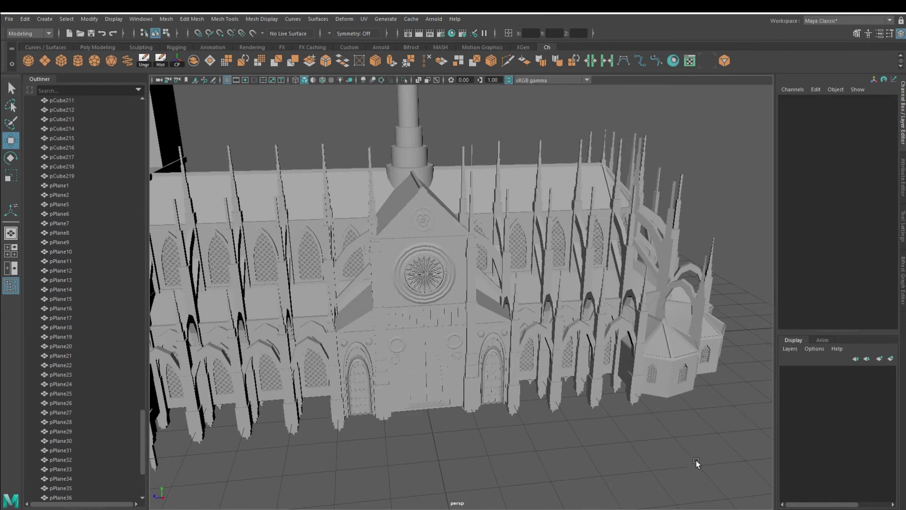
pyautogui.scroll(-5, 696, 463)
pyautogui.moveTo(696, 463)
pyautogui.keyDown('alt'); pyautogui.mouseDown()
pyautogui.moveTo(655, 384)
pyautogui.moveTo(647, 403)
pyautogui.mouseUp(); pyautogui.keyUp('alt')
pyautogui.scroll(3, 501, 348)
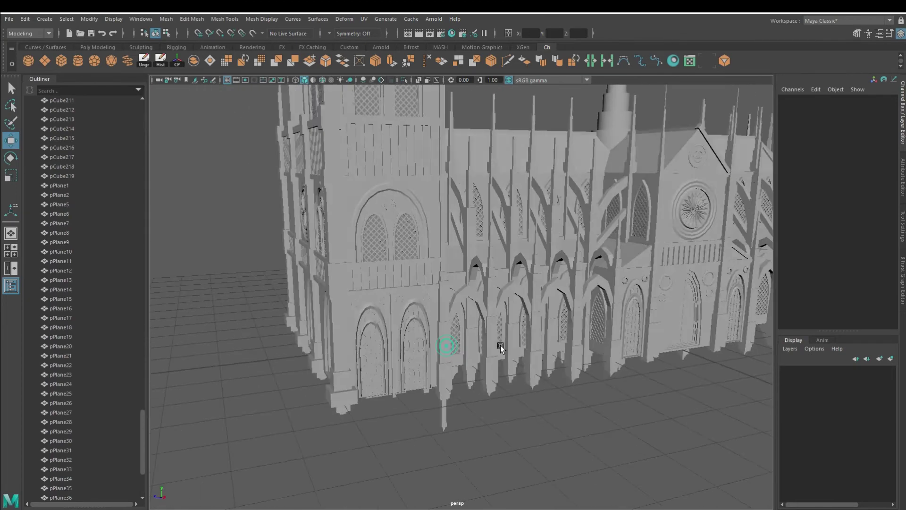
pyautogui.scroll(-5, 500, 345)
pyautogui.moveTo(517, 347)
pyautogui.keyDown('alt'); pyautogui.mouseDown()
pyautogui.moveTo(534, 369)
pyautogui.moveTo(573, 367)
pyautogui.moveTo(532, 319)
pyautogui.moveTo(625, 311)
pyautogui.mouseUp(); pyautogui.keyUp('alt')
pyautogui.scroll(4, 625, 434)
pyautogui.scroll(-4, 621, 368)
pyautogui.scroll(3, 613, 313)
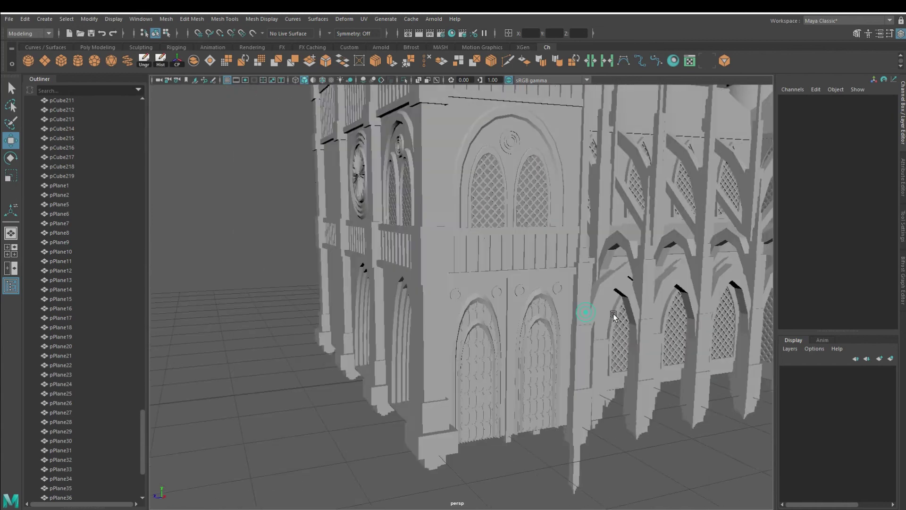
pyautogui.scroll(-4, 613, 313)
pyautogui.moveTo(522, 441)
pyautogui.keyDown('alt'); pyautogui.mouseDown()
pyautogui.moveTo(490, 415)
pyautogui.moveTo(490, 367)
pyautogui.mouseUp(); pyautogui.keyUp('alt')
pyautogui.scroll(2, 496, 341)
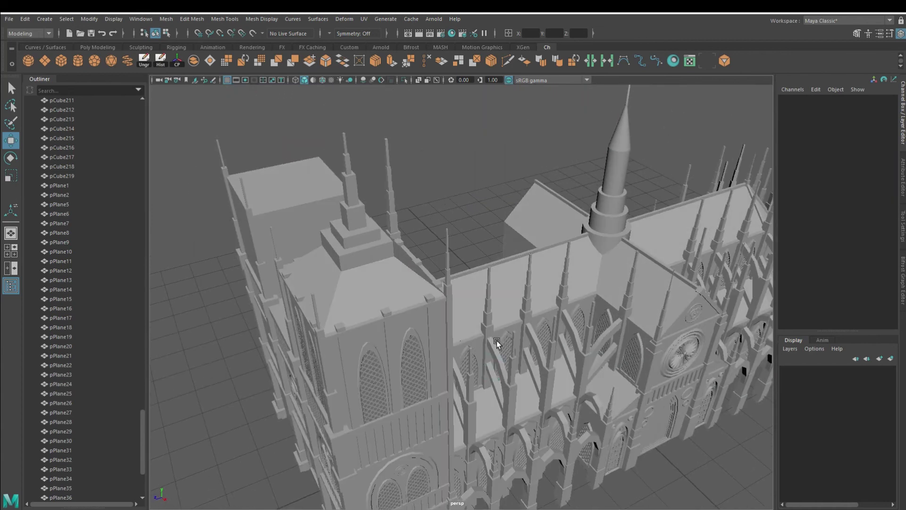